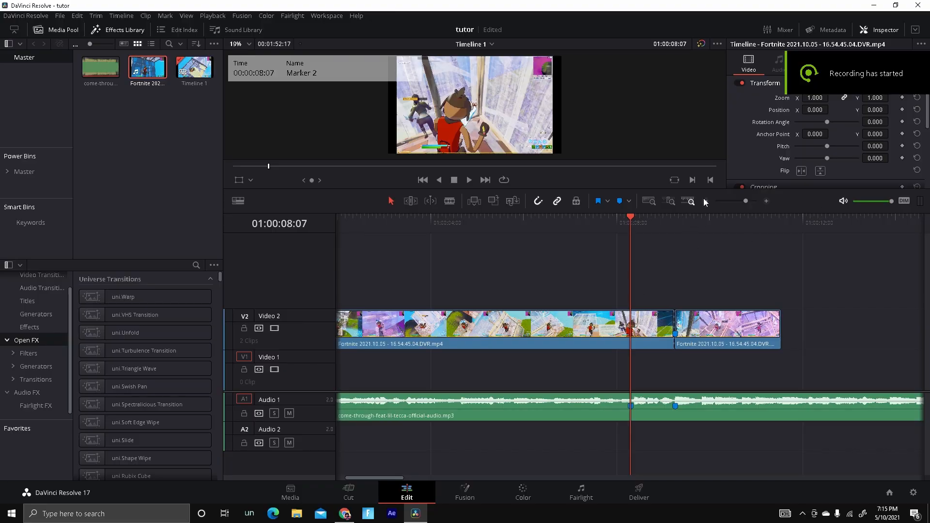
Zoom out the timeline and play back the opening of the edit from the start to review it against the music.
key("ctrl+minus")
key("ctrl+minus")
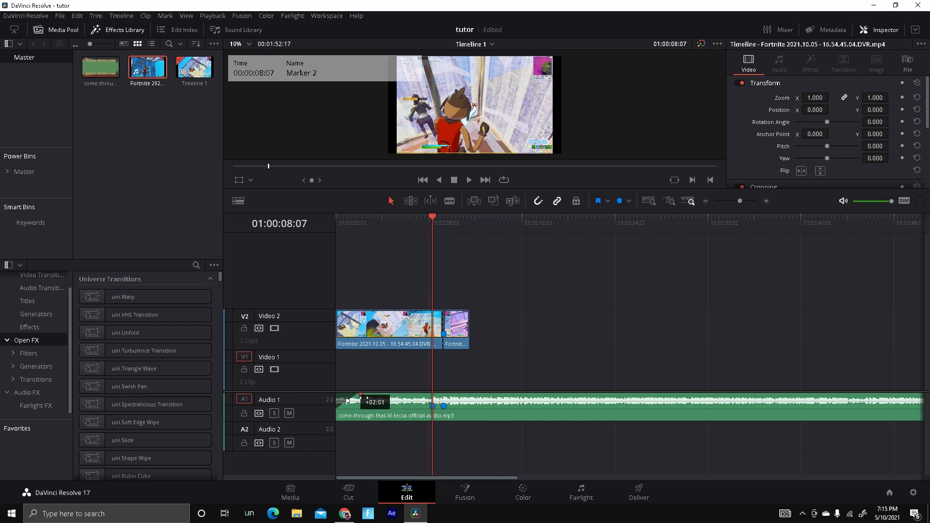
left_click(417, 326)
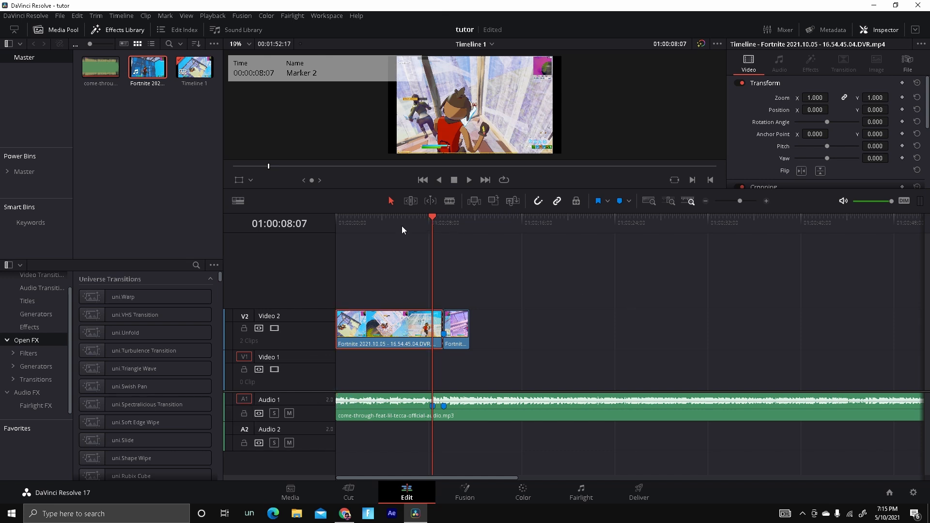
left_click(411, 251)
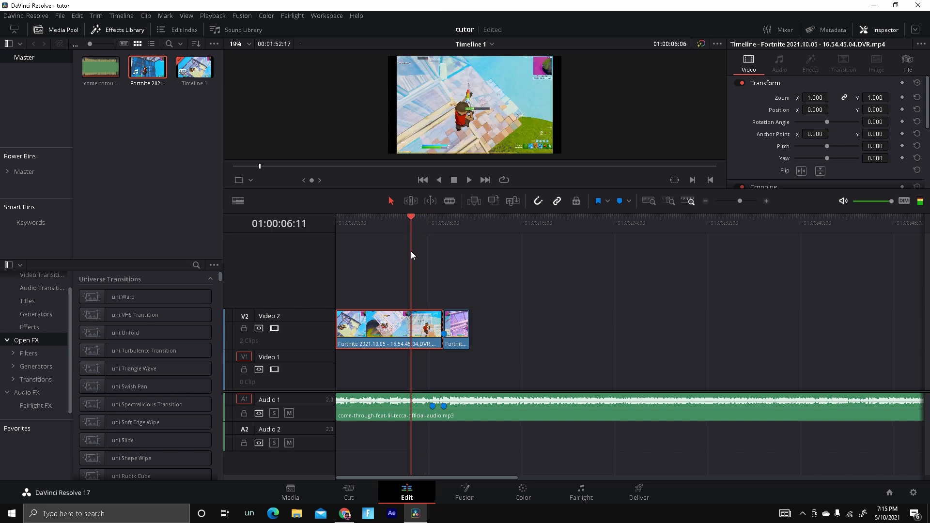
key("Home")
left_click(407, 245)
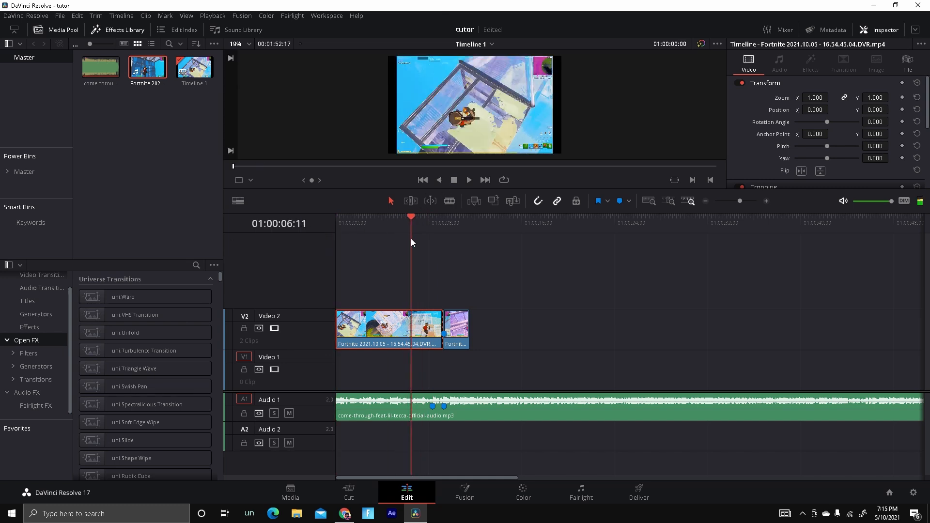
left_click(468, 181)
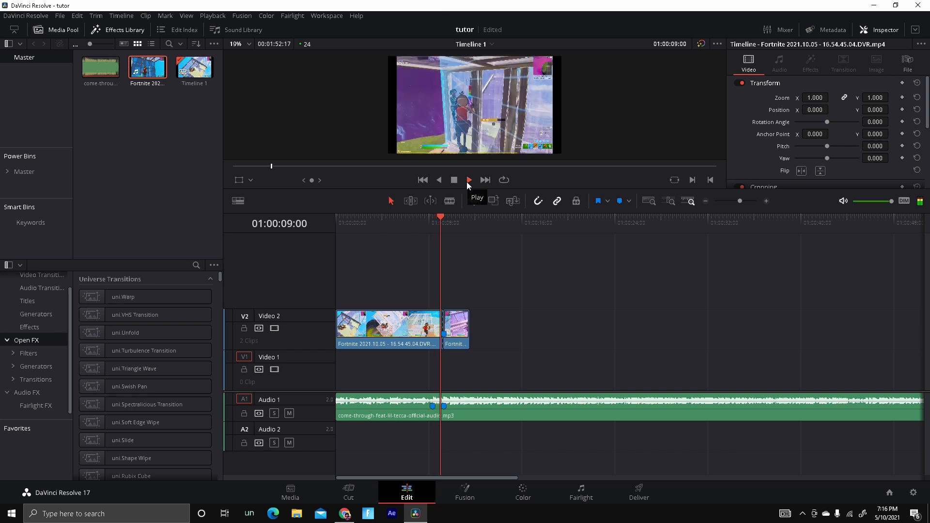
left_click(454, 180)
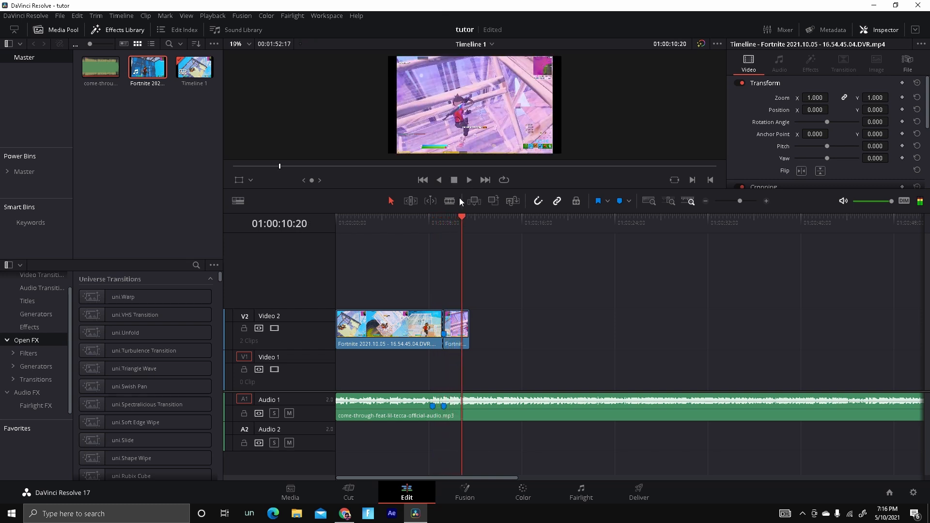
Step the playhead frame by frame to 01:00:08:16 and add a marker on the first video clip there.
mouse_move(476, 246)
left_mouse_down()
mouse_move(442, 265)
mouse_move(452, 265)
mouse_move(439, 261)
left_mouse_up()
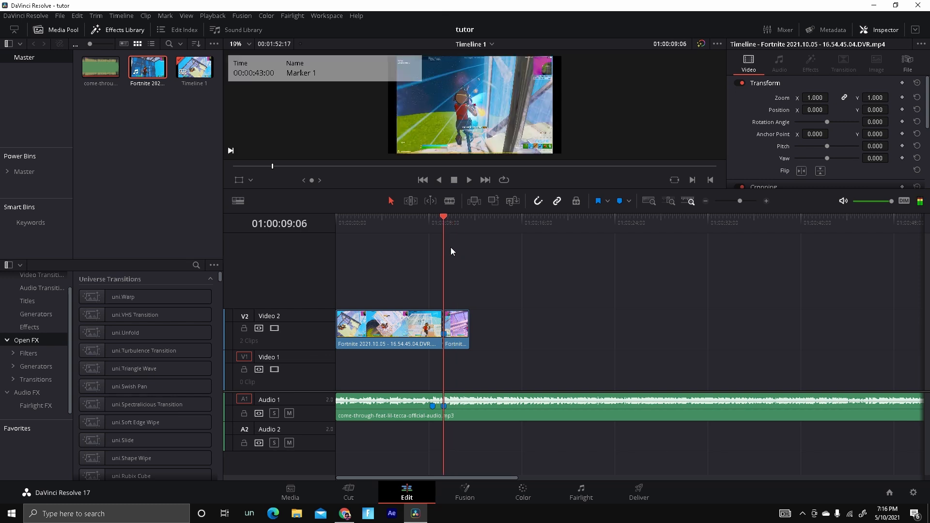
left_click(453, 324)
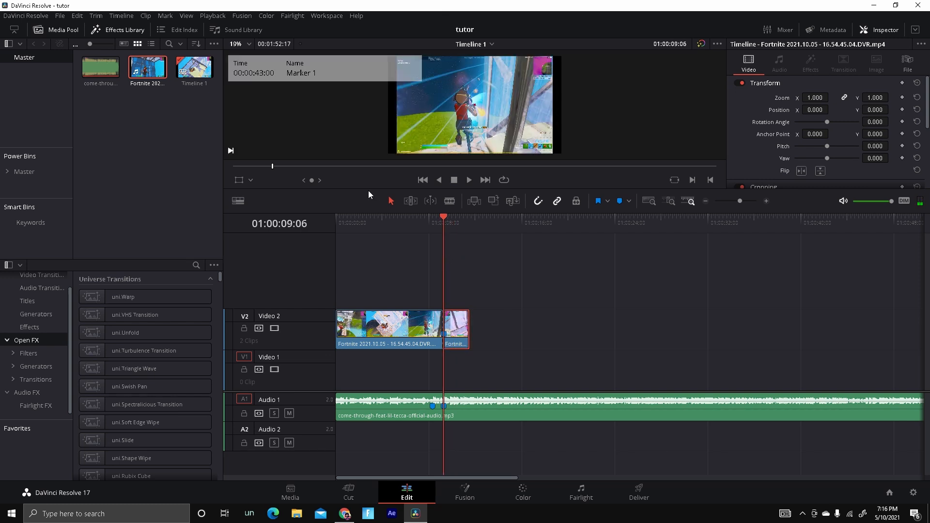
left_click(766, 201)
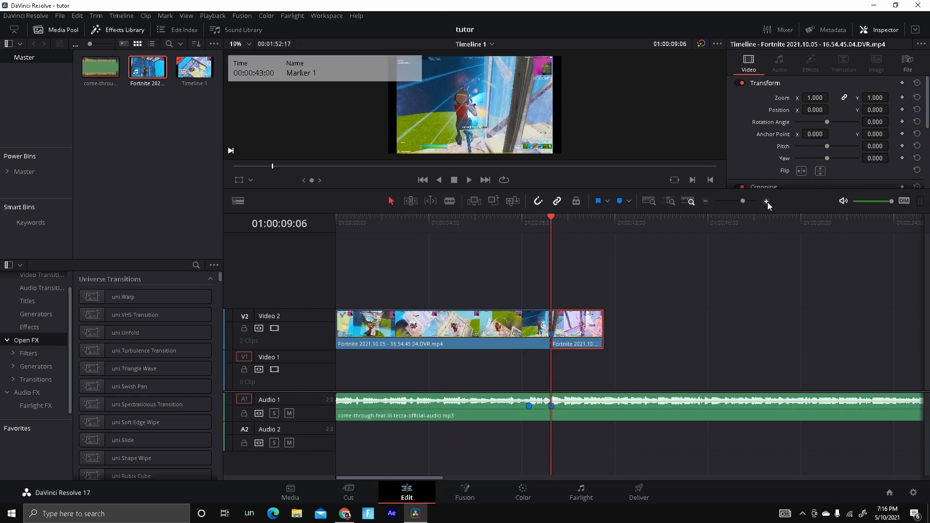
left_click(766, 201)
left_click(705, 201)
key("Left")
key("Left")
key("Left")
key("Left")
key("Left")
key("Left")
key("Left")
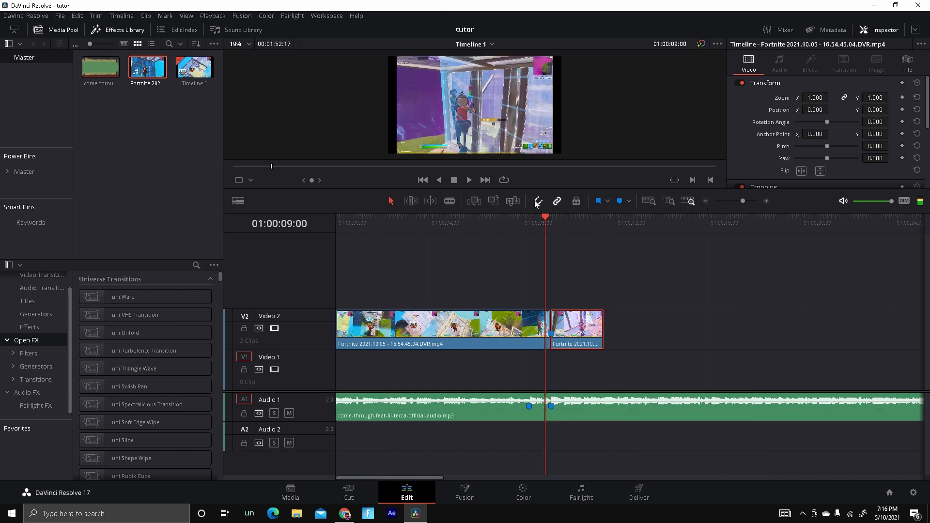
key("Left")
key("Left")
key("Left")
key("Left")
key("Left")
key("Left")
key("Left")
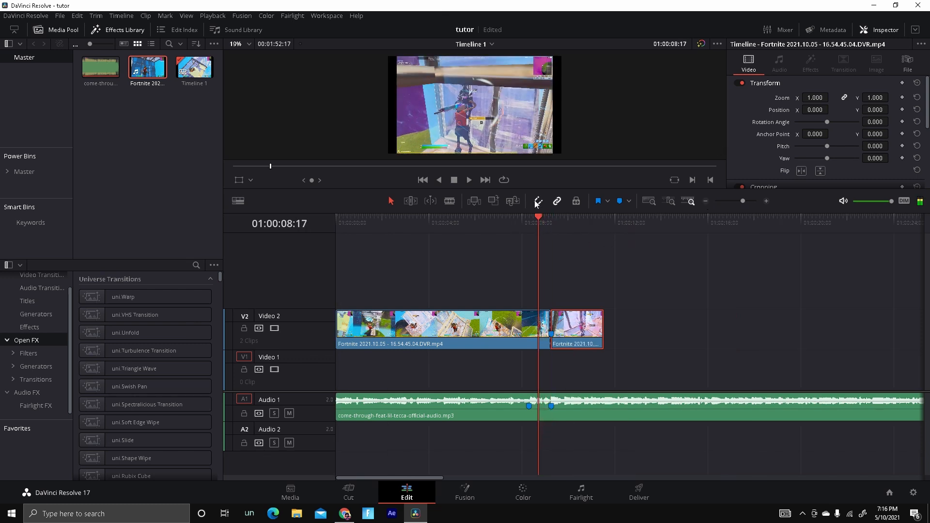
key("Left")
key("Right")
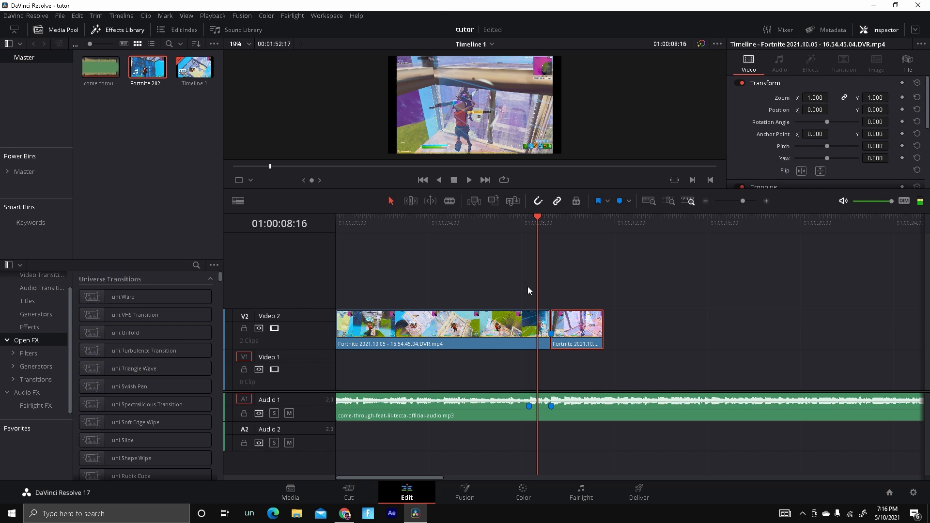
left_click(520, 336)
key("m")
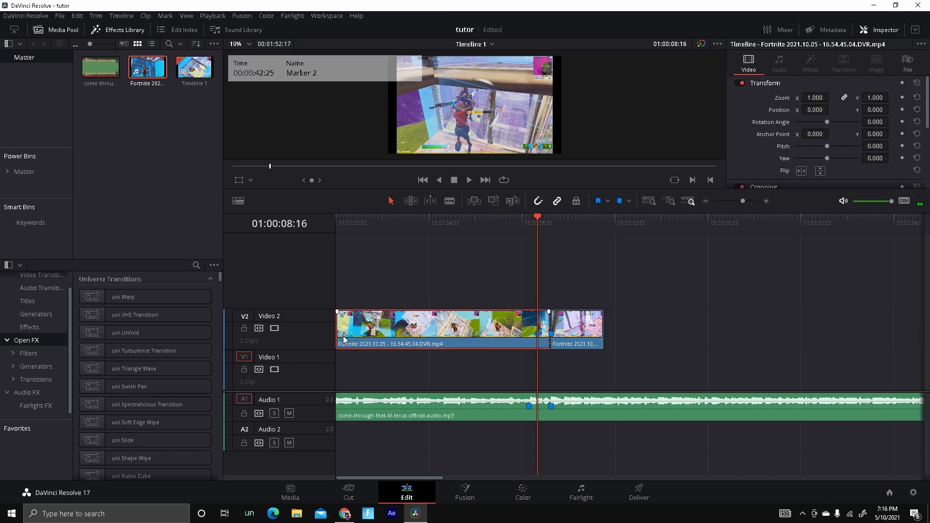
Trim the head of the first video clip and slide the clip back to the start of the timeline.
left_click_drag(338, 339, 465, 339)
left_click(528, 228)
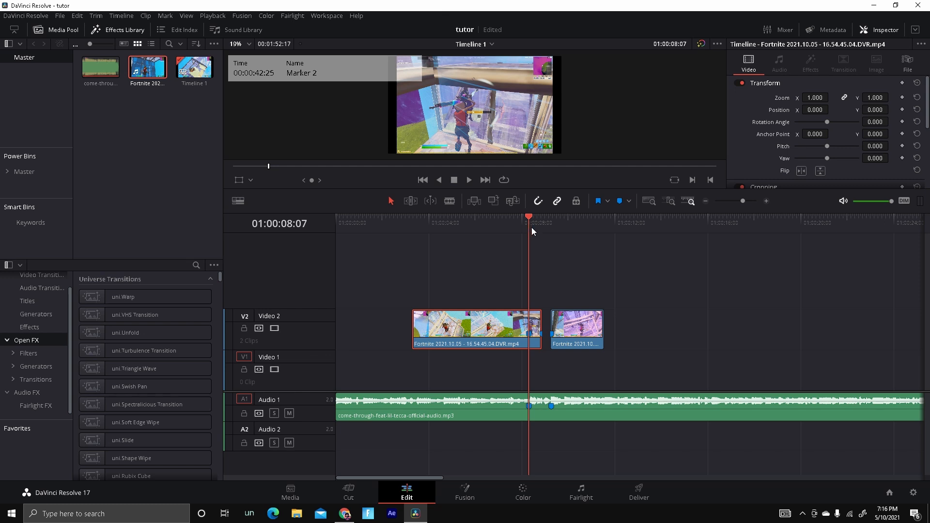
mouse_move(531, 228)
left_mouse_down()
mouse_move(541, 228)
mouse_move(528, 231)
left_mouse_up()
left_click_drag(420, 328, 338, 329)
Play back the adjusted cut around the clip join and save the project.
left_click_drag(522, 235, 552, 264)
mouse_move(534, 228)
left_mouse_down()
mouse_move(511, 236)
mouse_move(528, 233)
left_mouse_up()
left_click(465, 179)
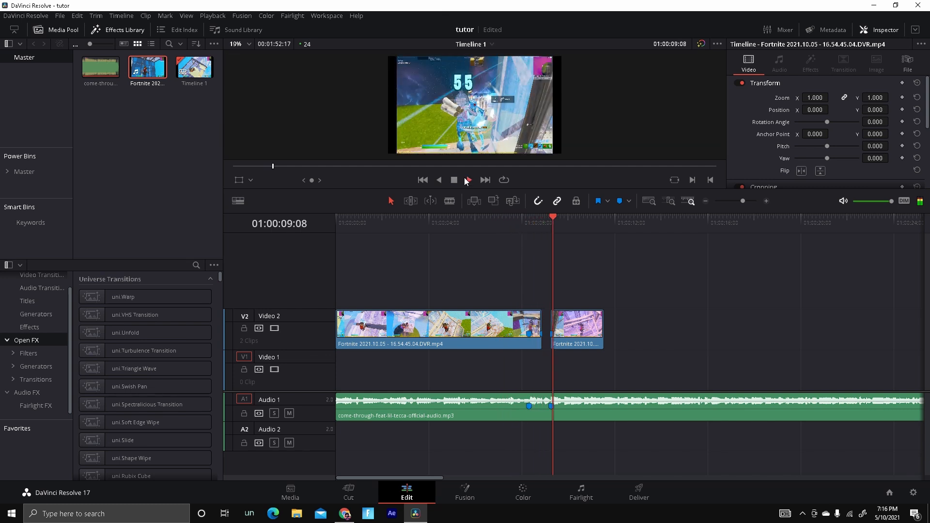
left_click(455, 180)
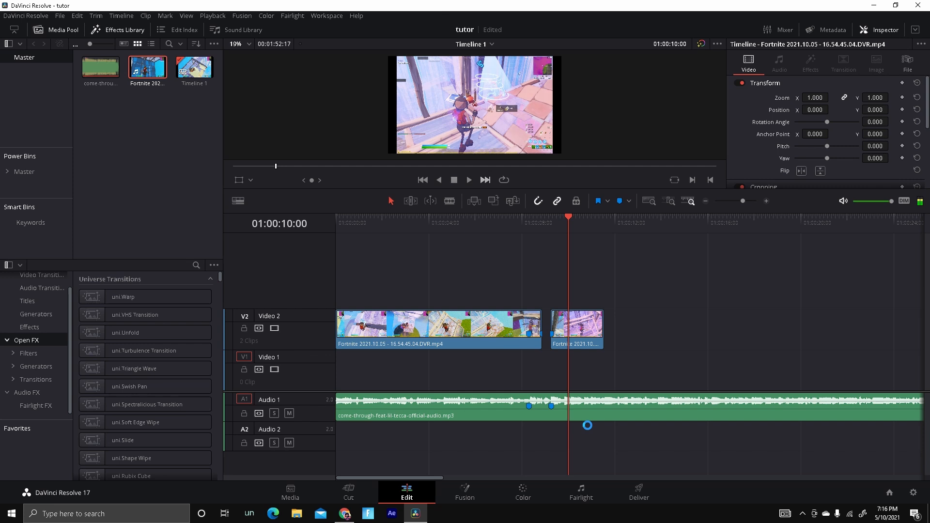
key("ctrl+s")
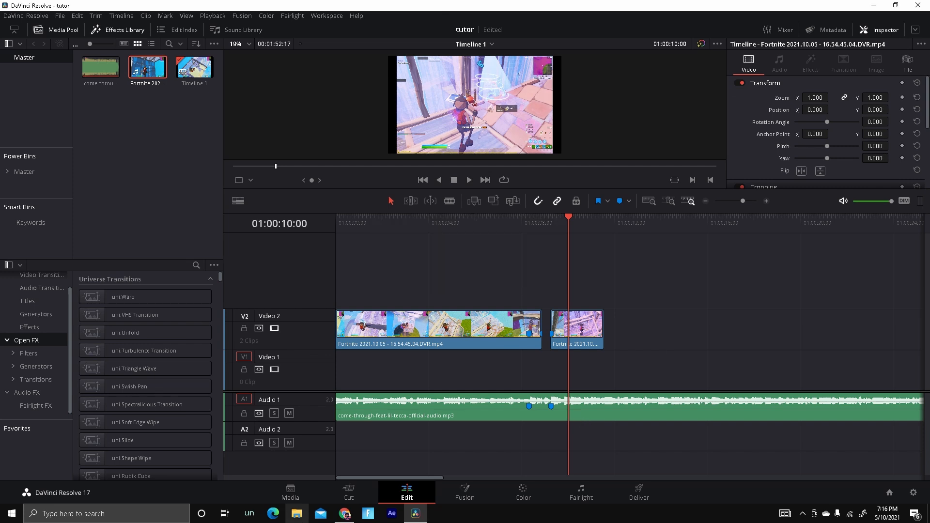
Play through the music near the cut and add a marker on the audio clip at 01:00:07:18.
mouse_move(575, 236)
left_mouse_down()
mouse_move(553, 237)
mouse_move(526, 258)
left_mouse_up()
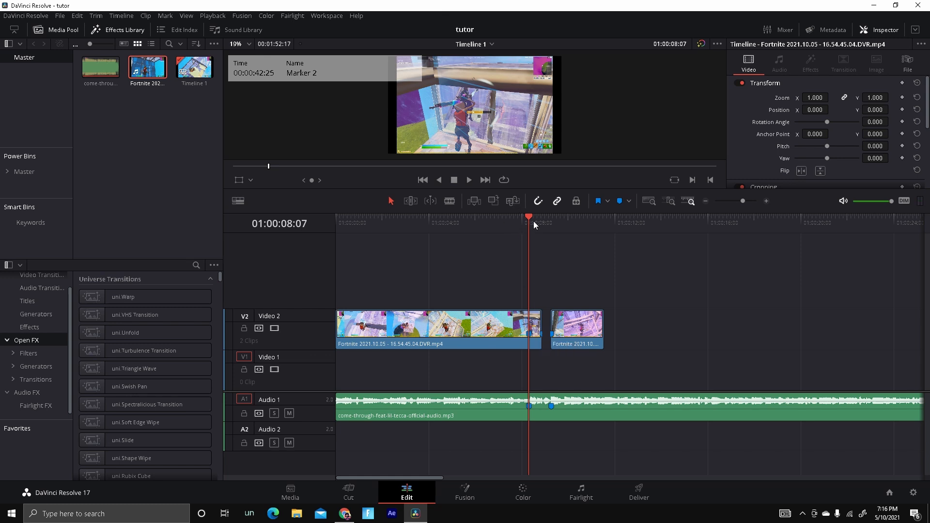
left_click_drag(535, 218, 508, 219)
key("space")
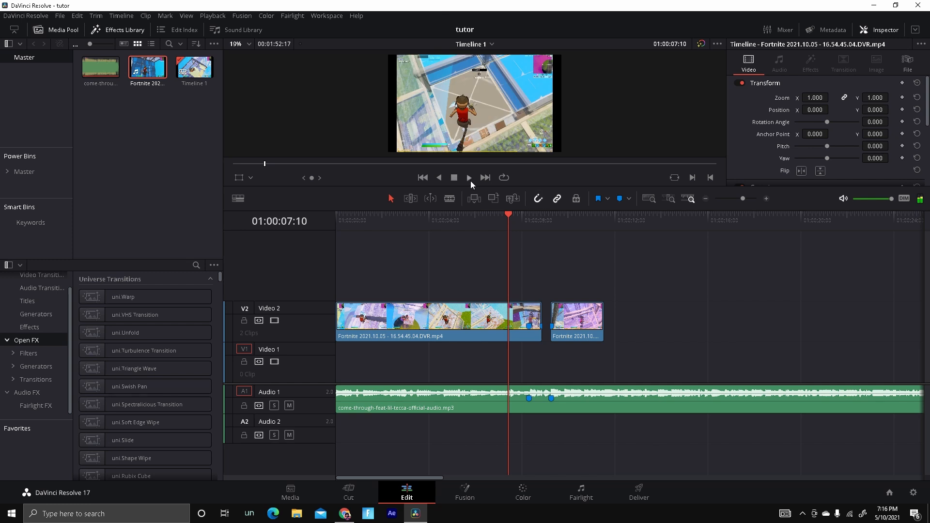
left_click(442, 178)
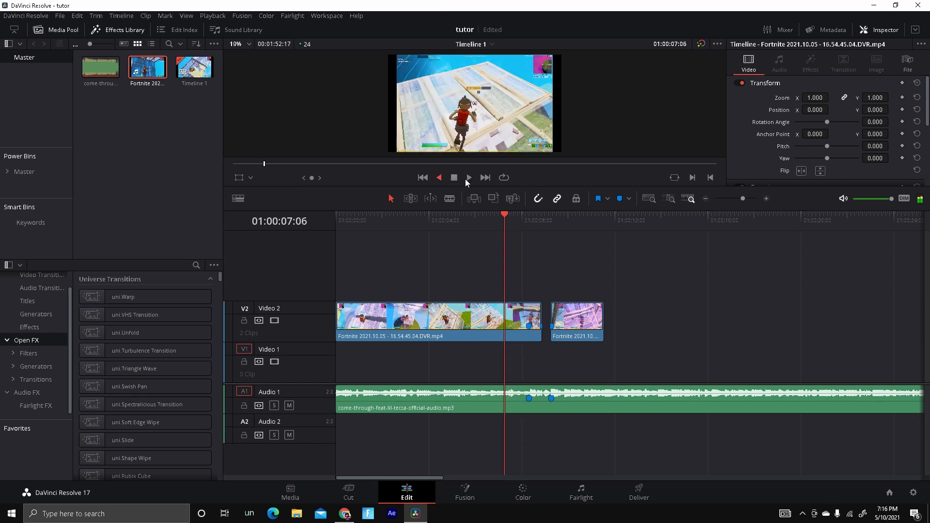
left_click(456, 180)
key("space")
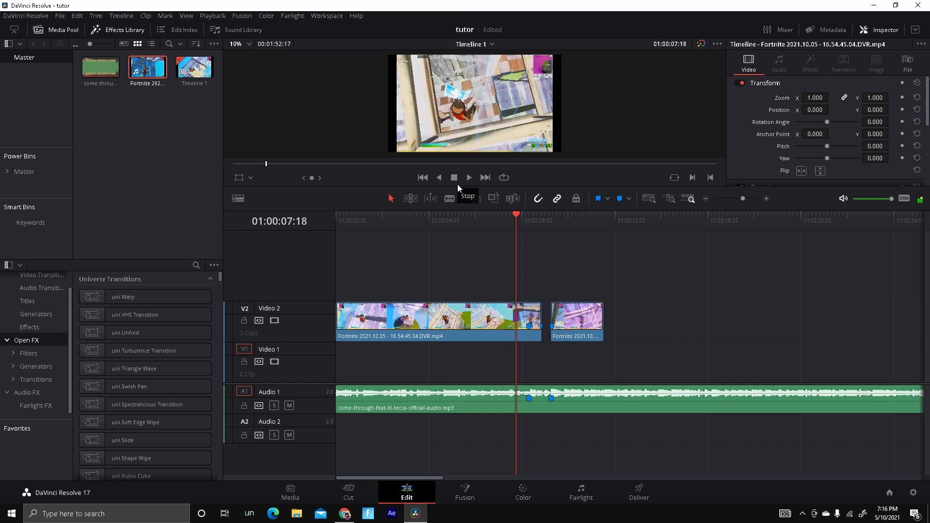
left_click(523, 410)
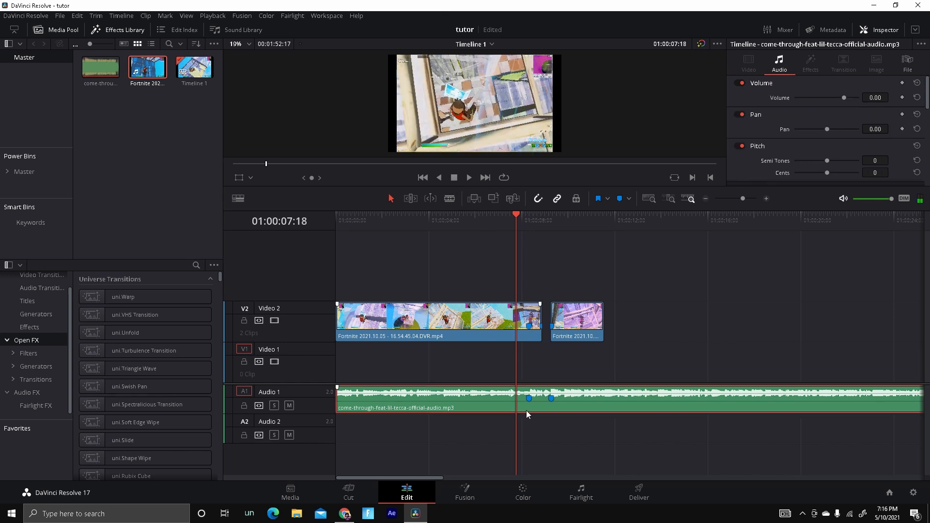
key("m")
Trim the first video clip's head again, move it back to the timeline start, and play it.
left_click(345, 325)
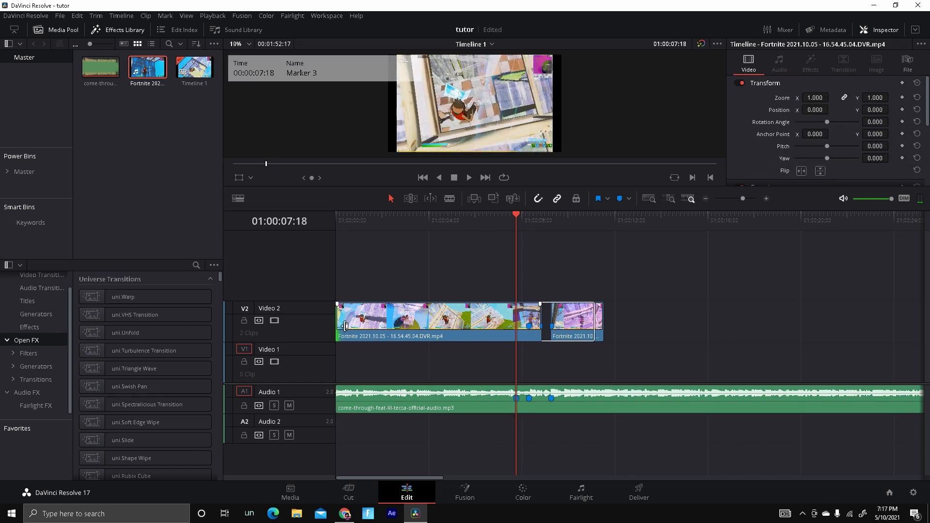
left_click_drag(346, 325, 482, 320)
left_click_drag(498, 331, 329, 332)
left_click(469, 177)
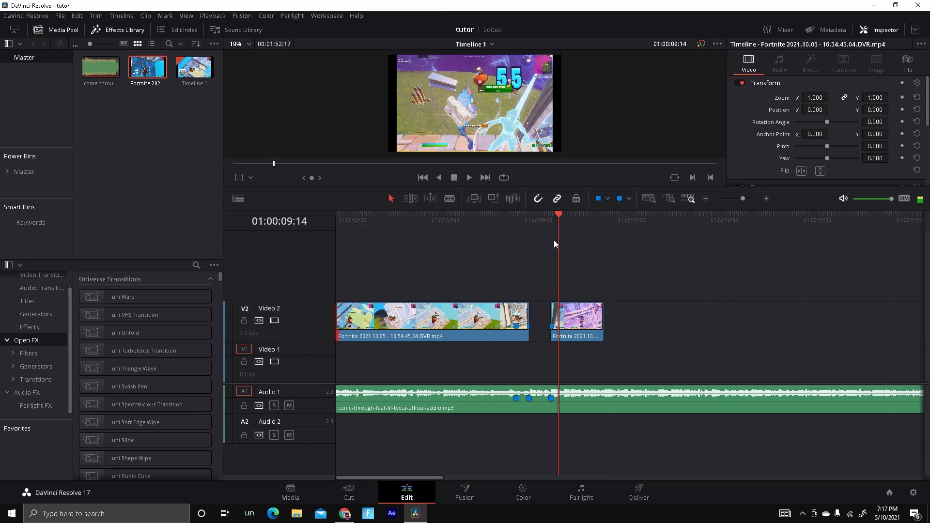
Split the first video clip at the playhead at 01:00:07:18.
left_click(531, 225)
left_click_drag(530, 226, 515, 231)
left_click(491, 332)
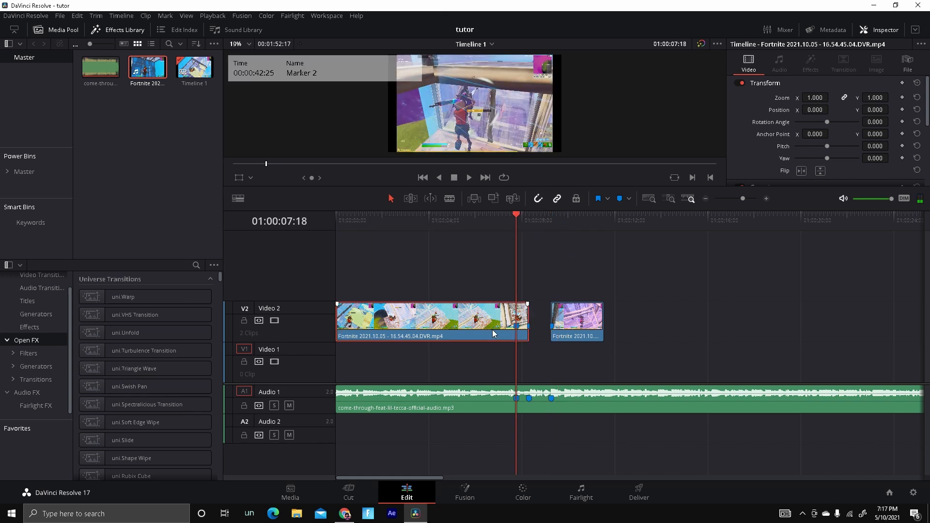
key("ctrl+b")
left_click(765, 200)
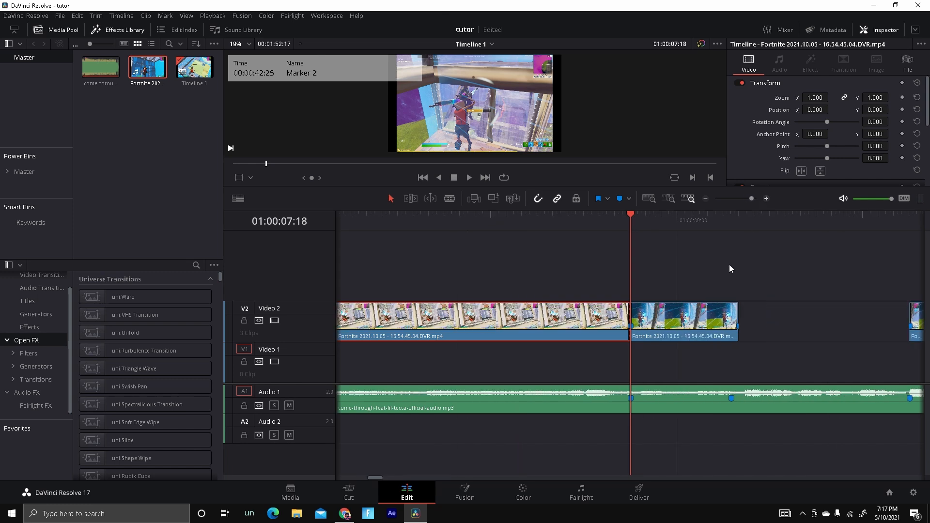
Open the curve editor and retime controls for the split-off second clip segment.
right_click(677, 324)
left_click(714, 200)
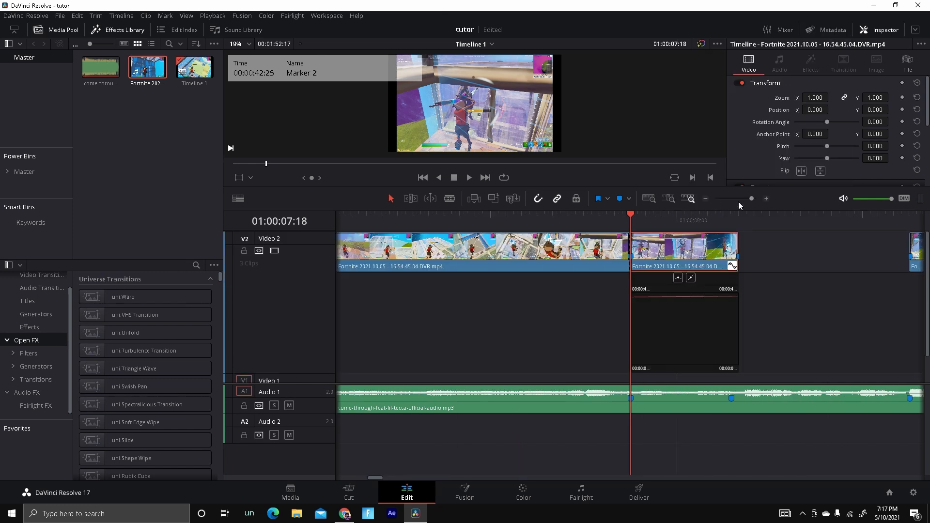
key("ctrl+r")
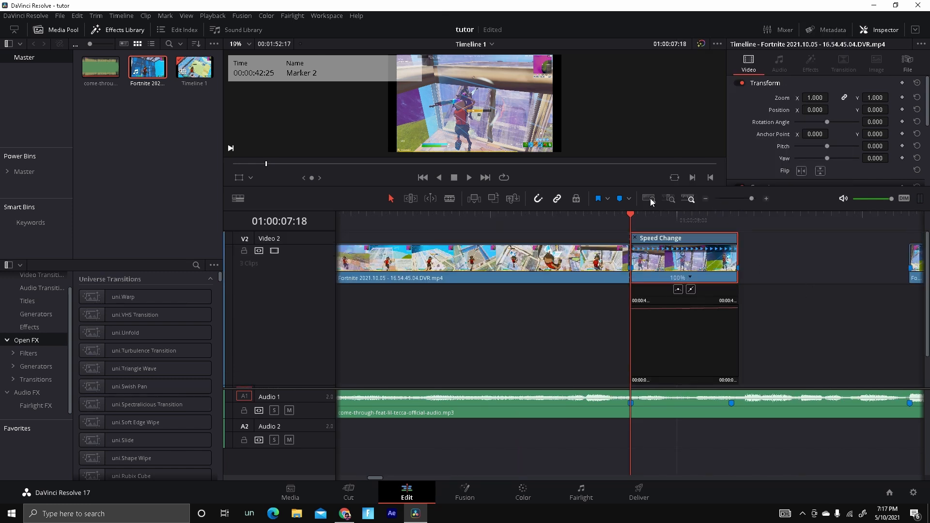
Show the Retime Speed curve in the segment's curve editor, turning off Retime Frame.
left_click(766, 199)
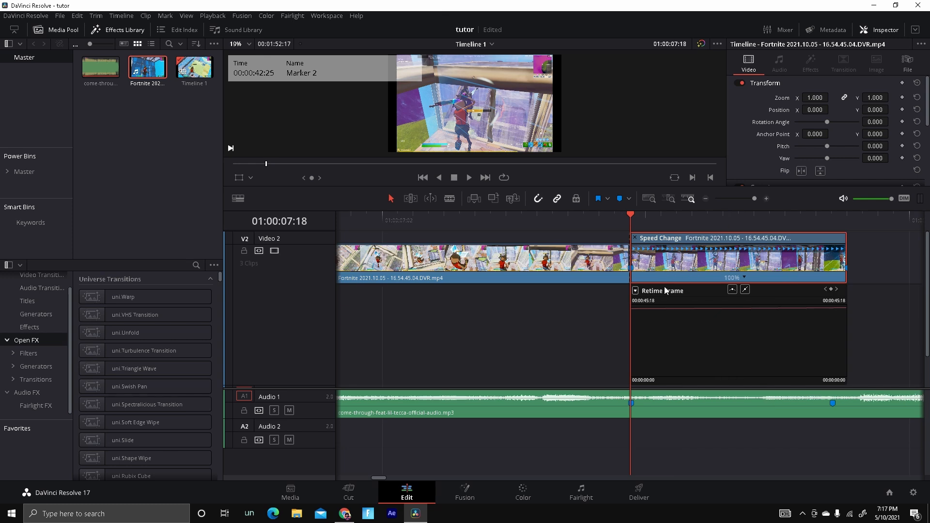
left_click(635, 294)
left_click(638, 502)
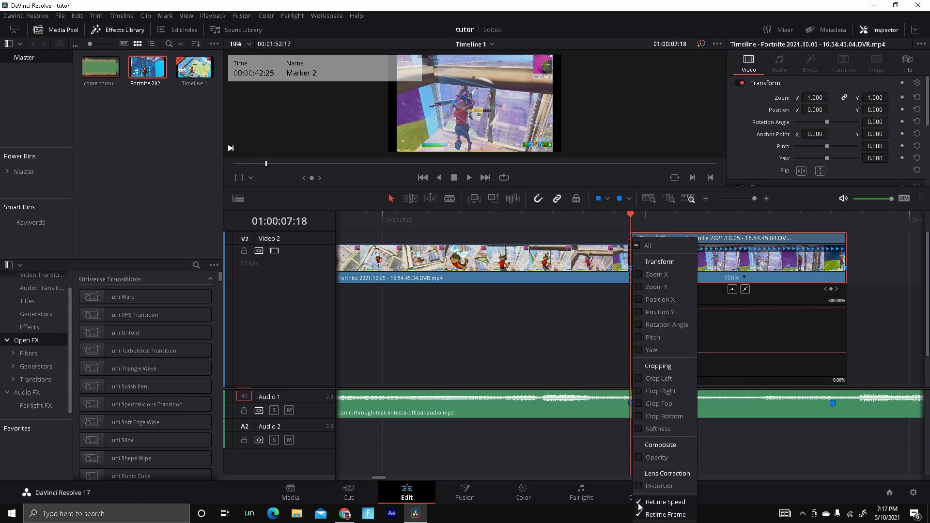
left_click(638, 514)
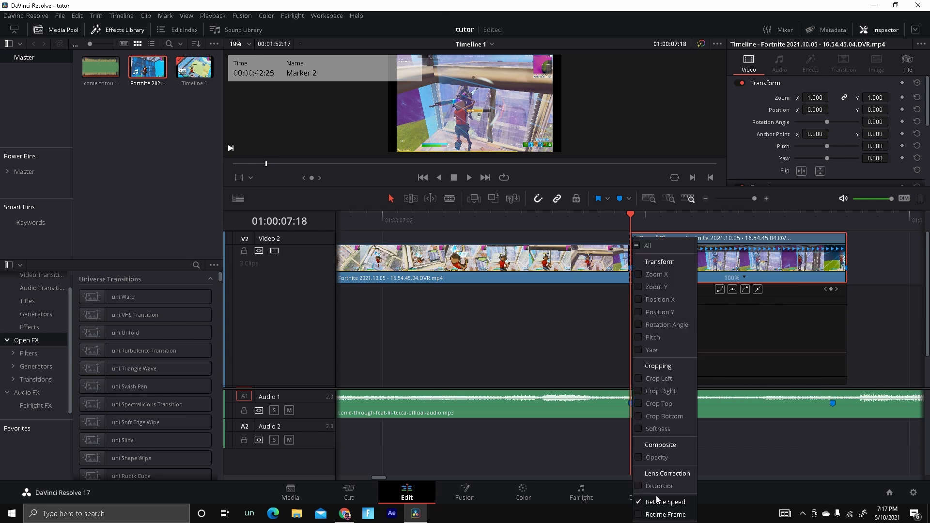
Add a speed point to the Speed Change segment three frames before its end.
left_click(807, 270)
left_click_drag(630, 218, 847, 218)
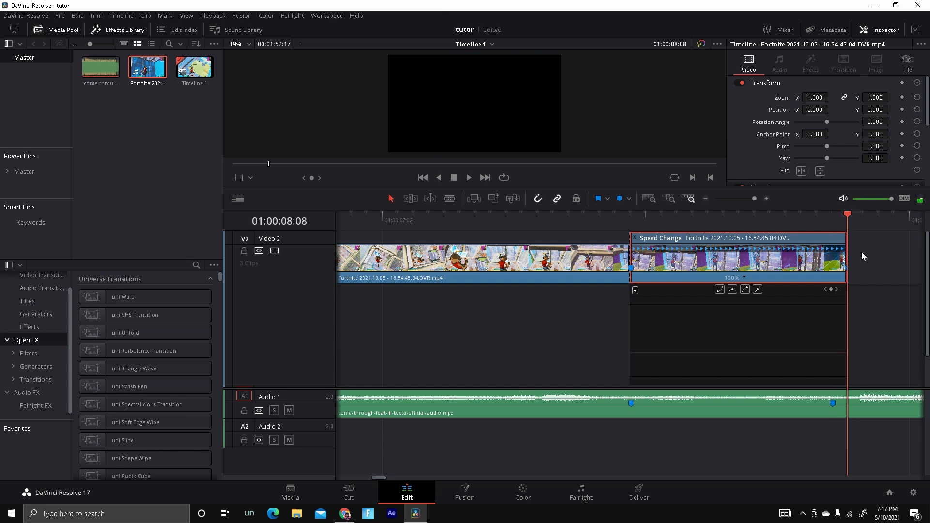
key("Left")
key("Left")
key("Left")
key("Left")
key("Left")
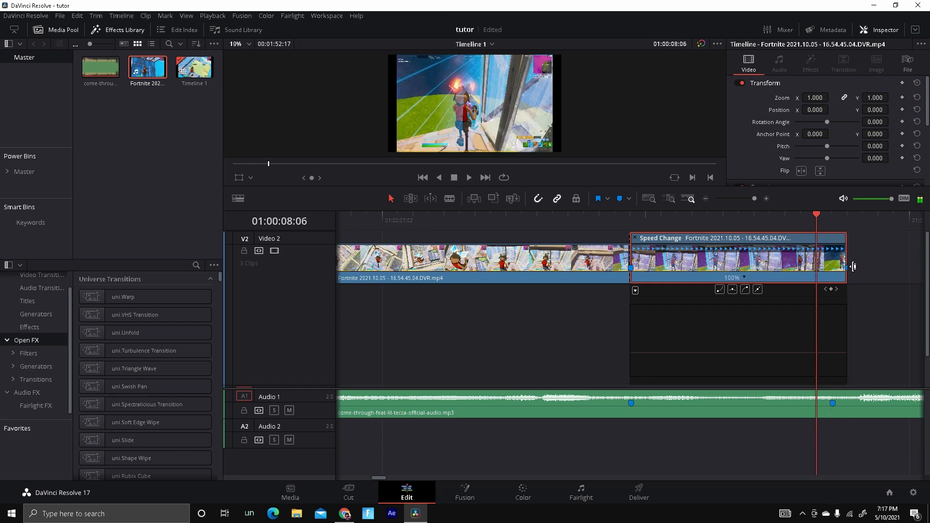
left_click(744, 278)
left_click(795, 313)
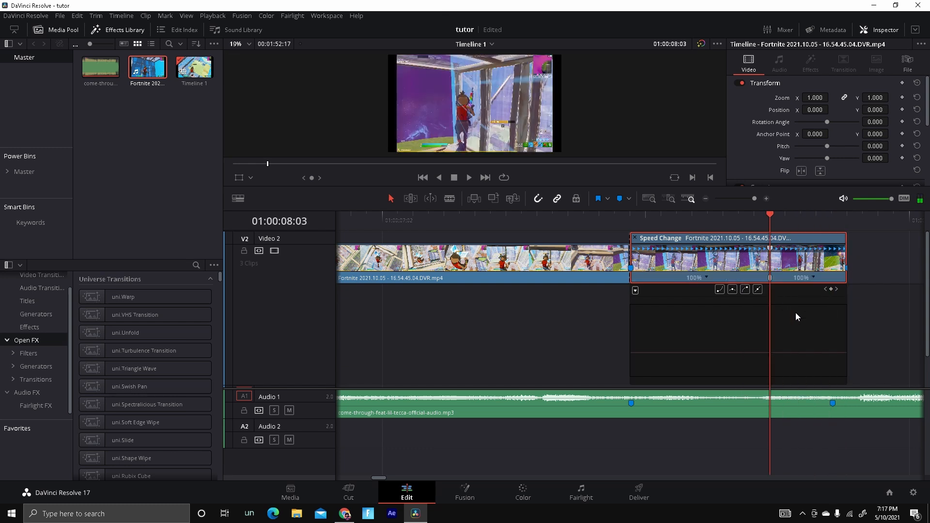
Pull the segment's Retime Speed curve down to slow it to 25%, stretching it up to the next clip.
left_click_drag(797, 352, 799, 386)
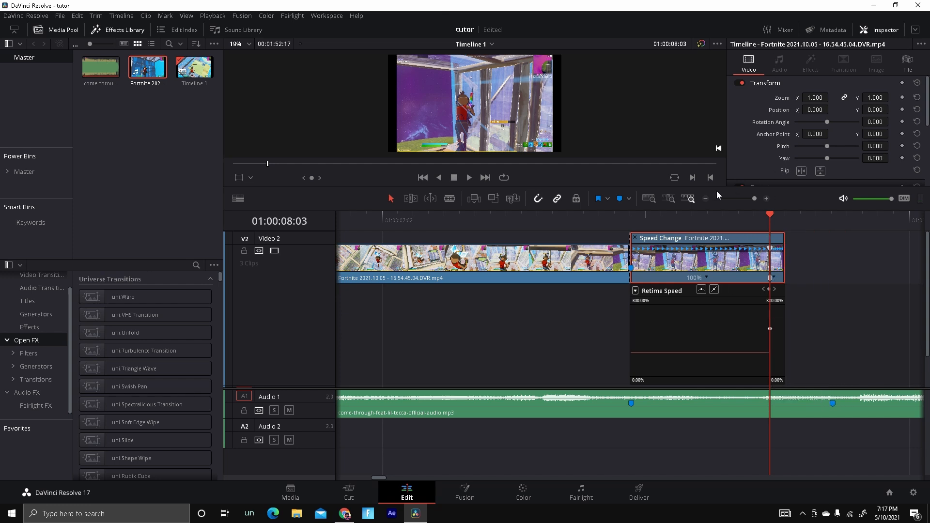
scroll(559, 408, "down", 3)
left_click_drag(604, 353, 616, 435)
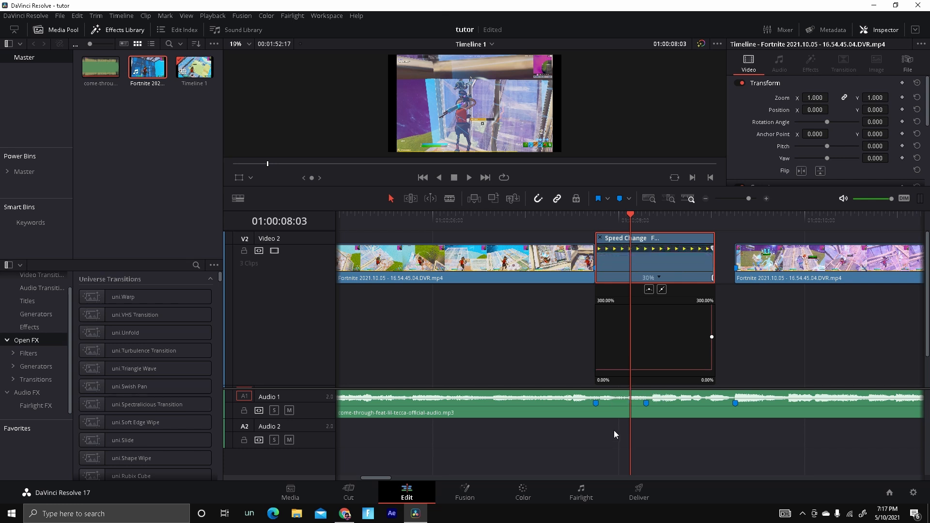
left_click_drag(638, 215, 735, 233)
left_click_drag(647, 344, 644, 379)
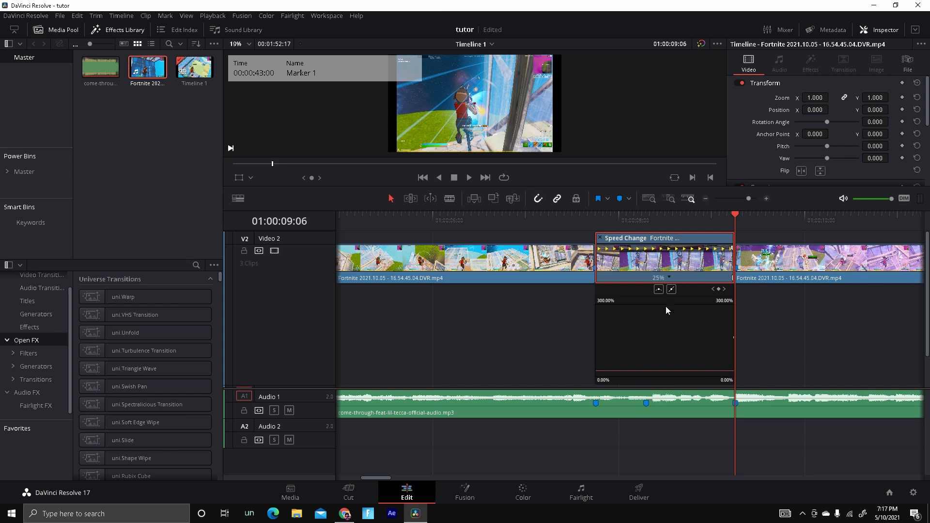
Hide the segment's retime curve and retime controls.
right_click(662, 268)
left_click(718, 173)
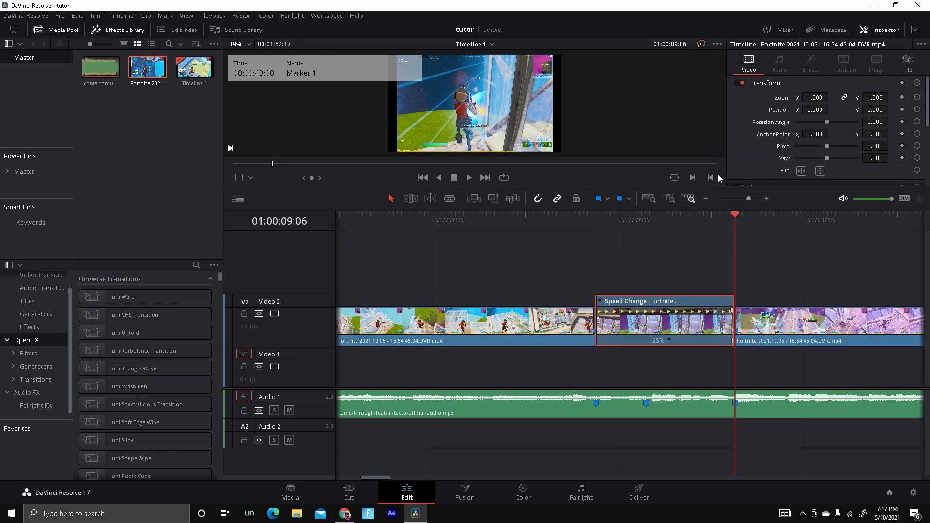
key("ctrl+r")
Open the retime curve and retime controls for the third clip on Video 2.
left_click(789, 327)
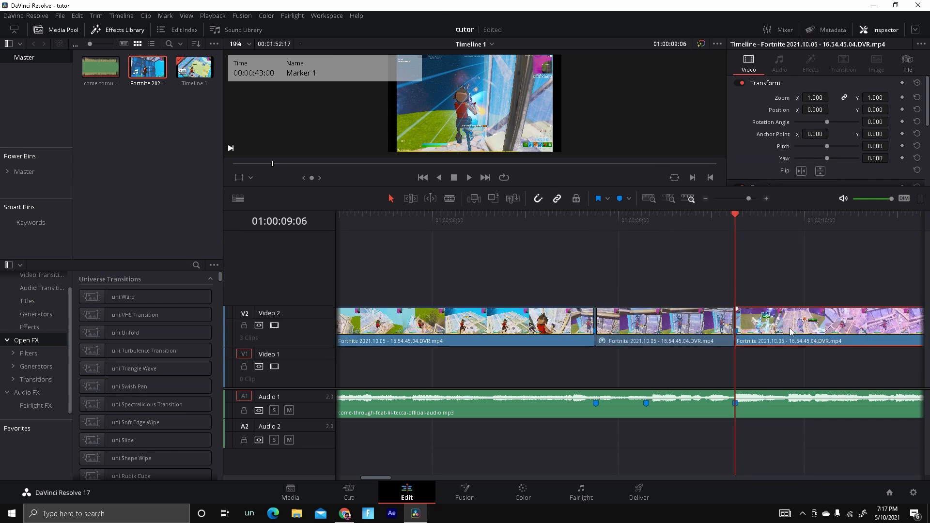
left_click(705, 199)
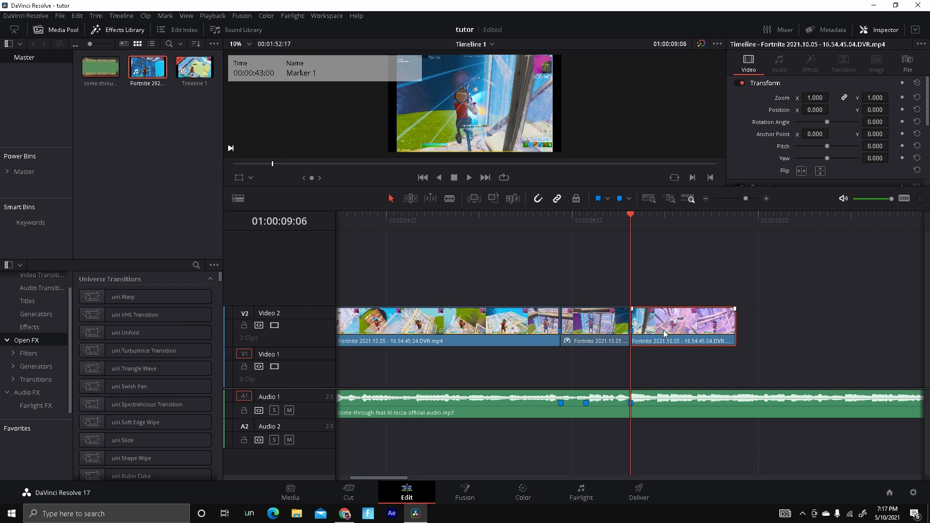
right_click(663, 330)
left_click(702, 205)
key("ctrl+r")
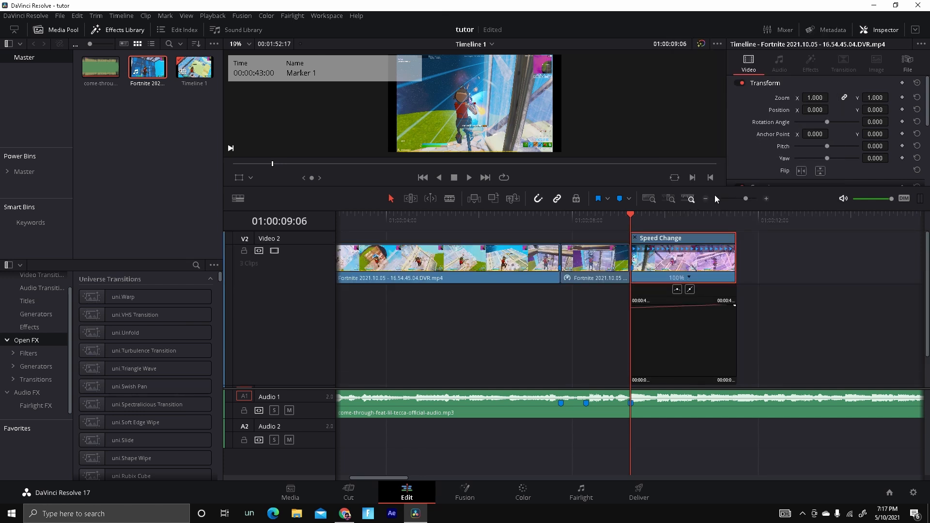
Show the Retime Speed curve in the third clip's curve editor, turning off Retime Frame.
left_click(767, 199)
left_click(635, 291)
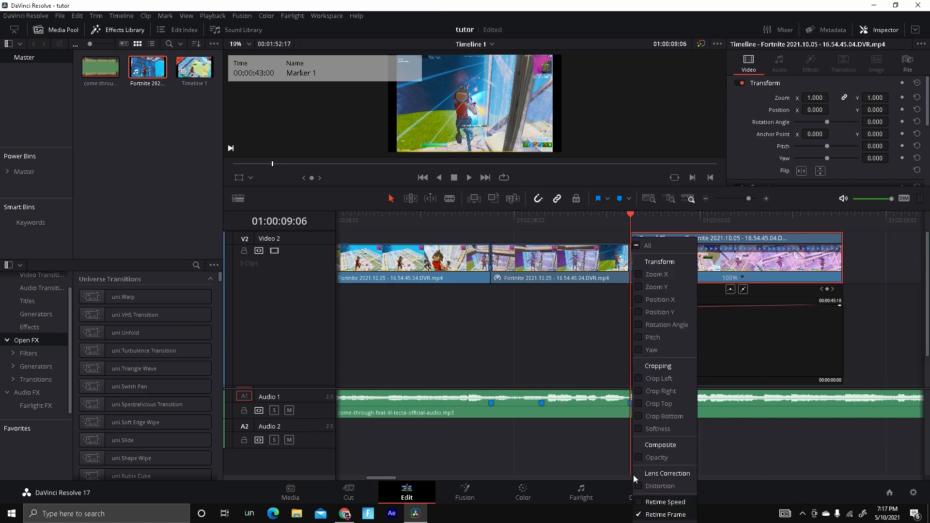
left_click(639, 509)
left_click(635, 291)
left_click(638, 502)
left_click(743, 365)
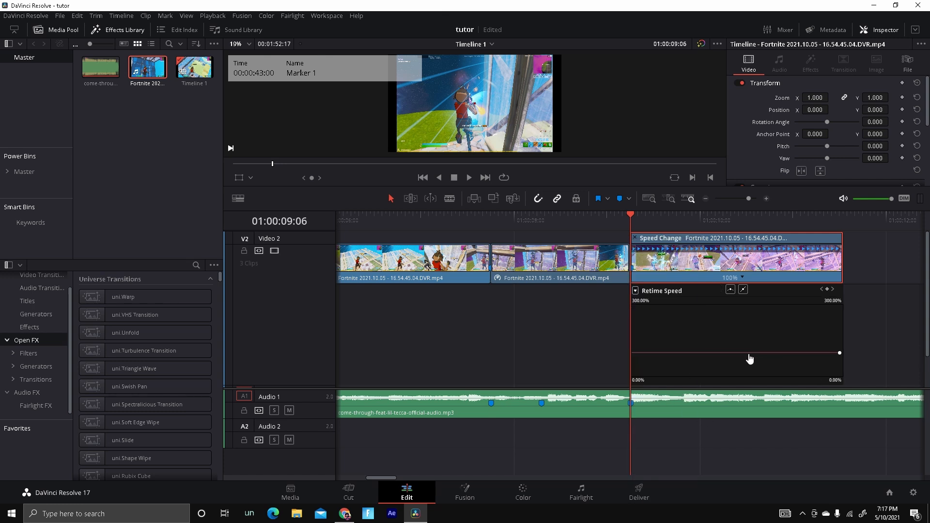
Play the third clip from its start.
key("space")
left_click(636, 216)
key("space")
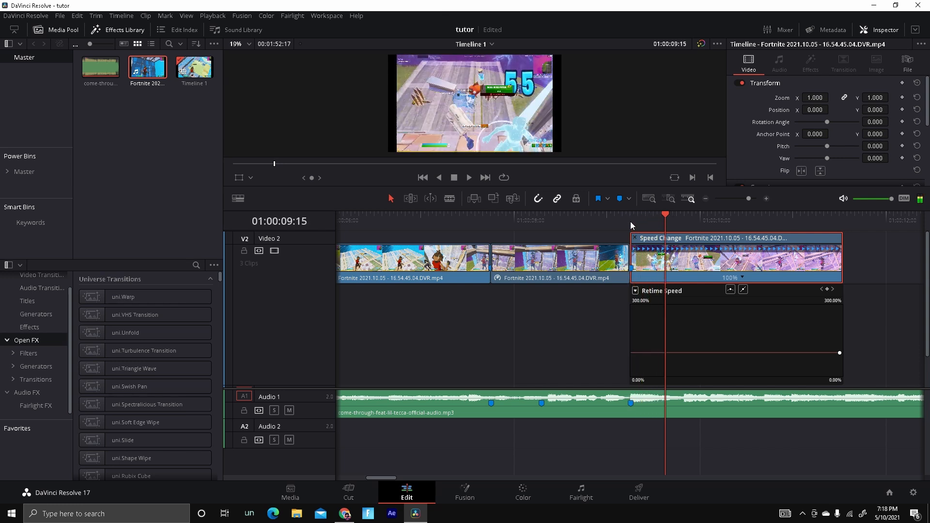
Add a speed point to the third clip and drag its Retime Speed curve to create a speed ramp.
left_click(743, 278)
left_click(759, 292)
left_click_drag(648, 352, 606, 7)
left_click_drag(689, 355, 690, 428)
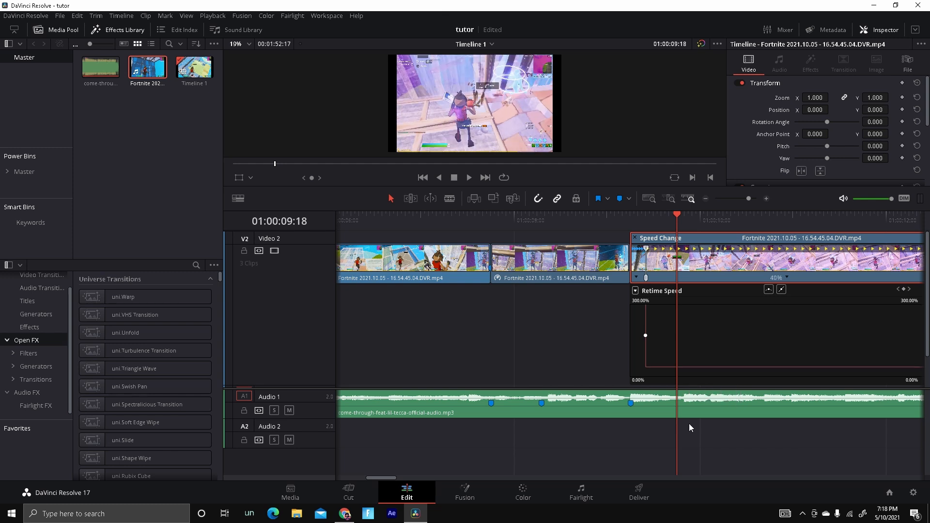
Smooth the ramp's speed keyframe into an eased curve and adjust its bezier handle.
right_click(771, 270)
left_click(659, 337)
left_click(645, 336)
left_click(769, 290)
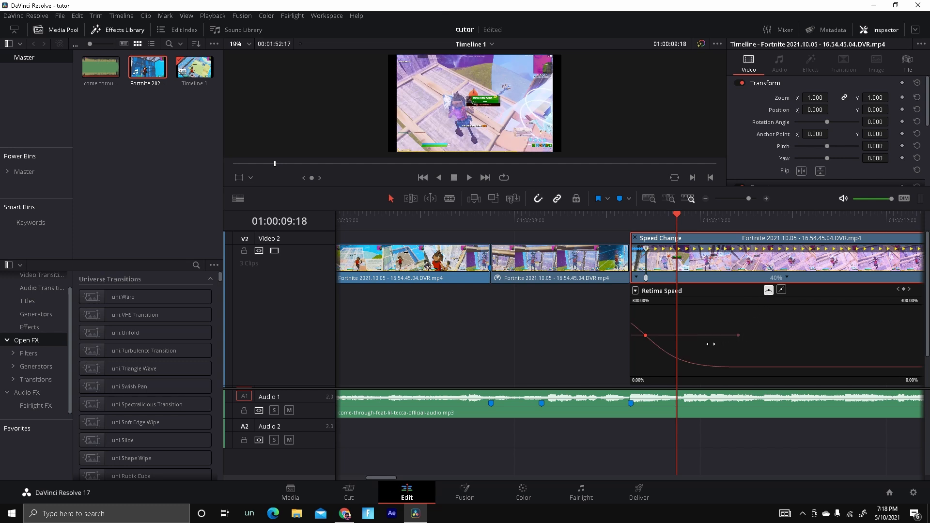
left_click_drag(746, 335, 692, 337)
Hide the third clip's retime curve.
right_click(707, 283)
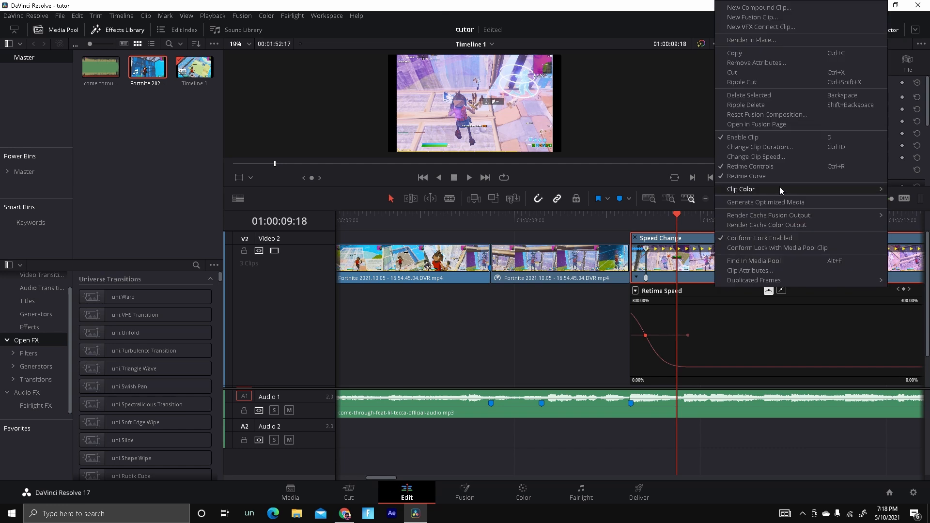
left_click(780, 187)
left_click_drag(689, 231, 507, 271)
left_click_drag(650, 221, 557, 223)
Set the middle clip's Retime Process to Optical Flow, Motion Estimation to Enhanced Better, and Resize Filter to Smoother.
left_click(535, 317)
scroll(817, 165, "down", 3)
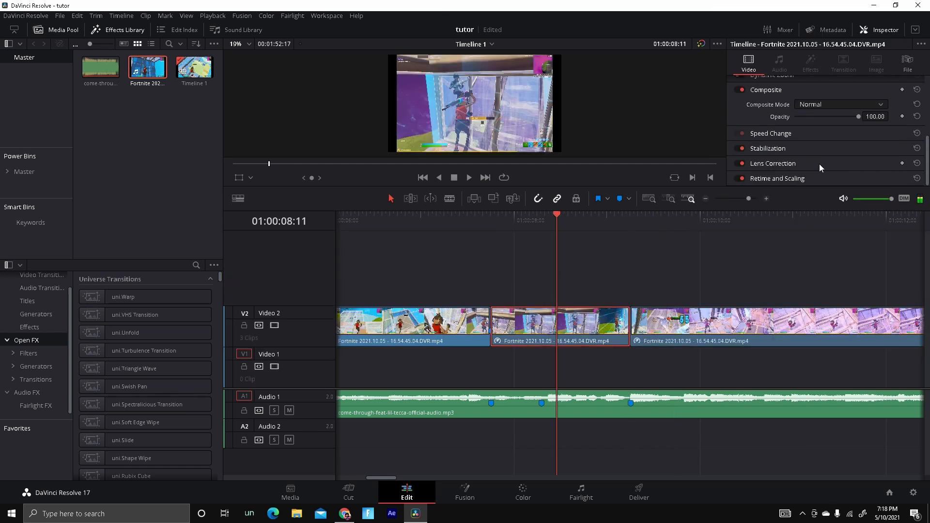
scroll(783, 183, "down", 2)
left_click(837, 141)
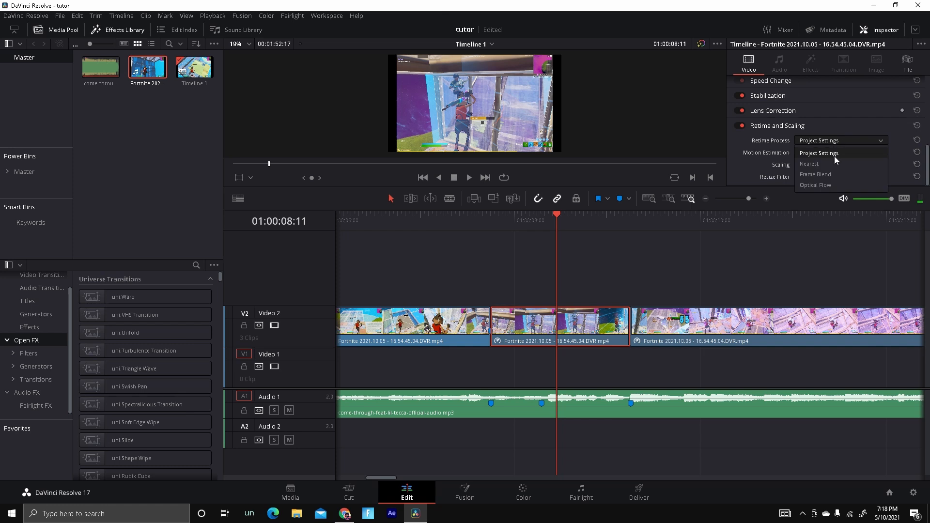
left_click(823, 181)
left_click(832, 152)
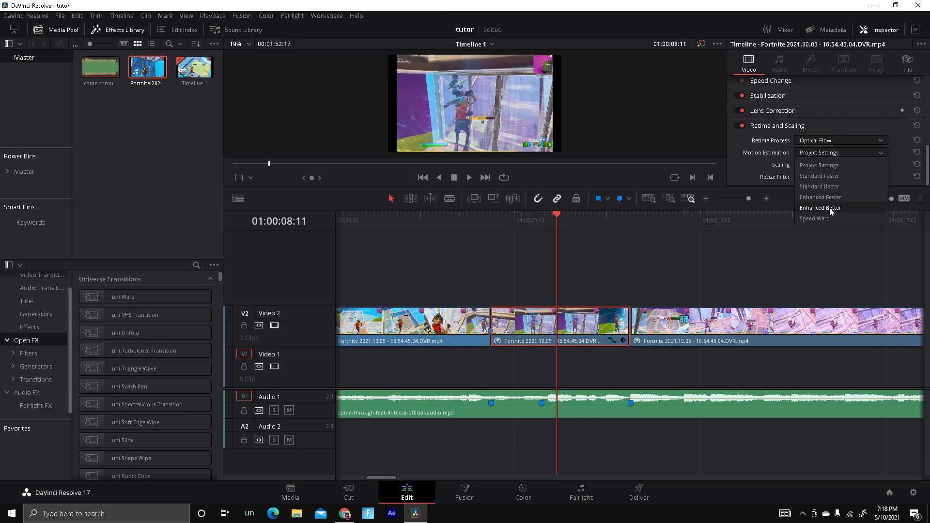
left_click(829, 208)
left_click(837, 177)
left_click(817, 200)
Set the third clip's Retime Process to Optical Flow, Motion Estimation to Enhanced Better, and Resize Filter to Smoother.
left_click_drag(587, 225, 692, 273)
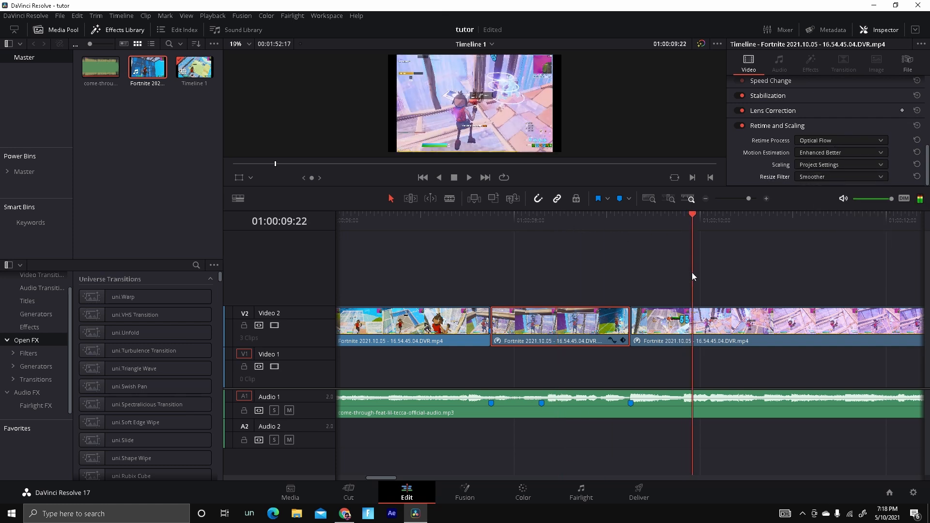
left_click(698, 320)
left_click(834, 141)
left_click(828, 183)
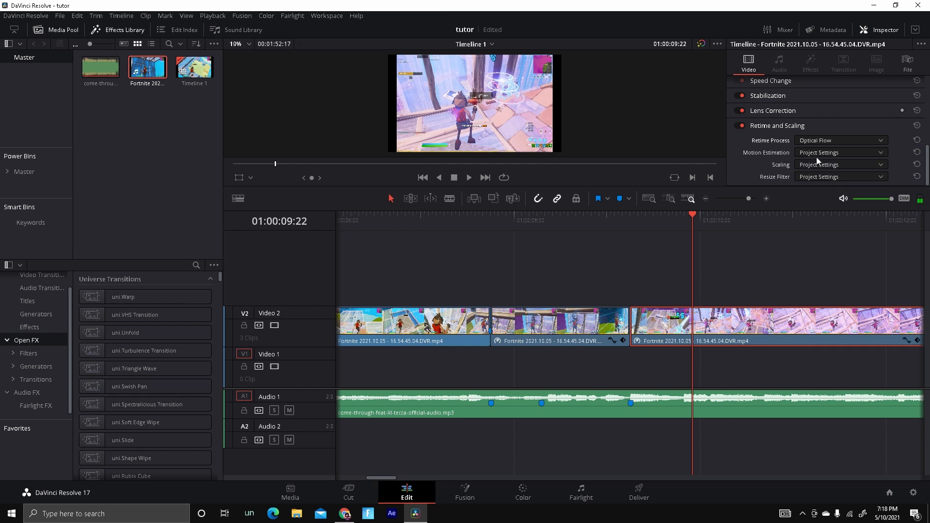
left_click(818, 154)
left_click(840, 208)
left_click(829, 177)
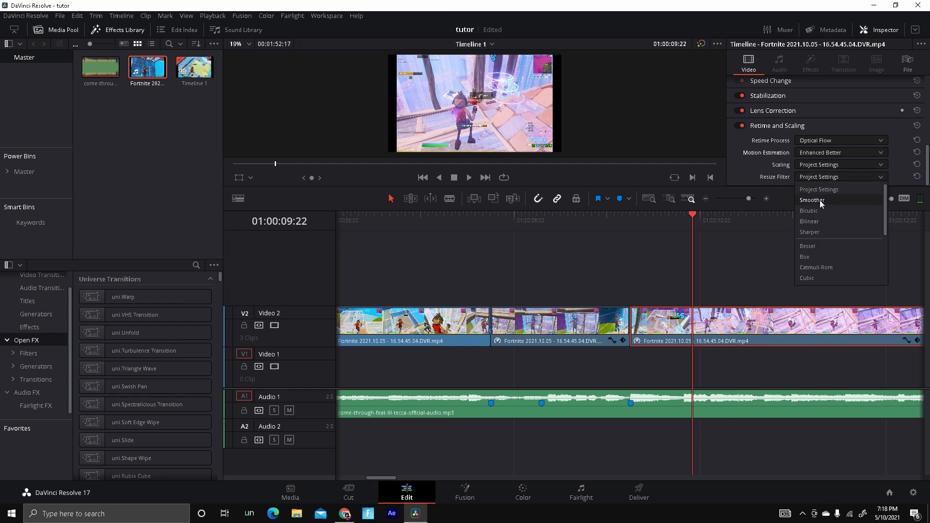
left_click(820, 199)
Play back the speed-ramped section of the timeline to review it.
left_click(705, 199)
left_click(705, 198)
left_click_drag(604, 222, 436, 247)
left_click(468, 177)
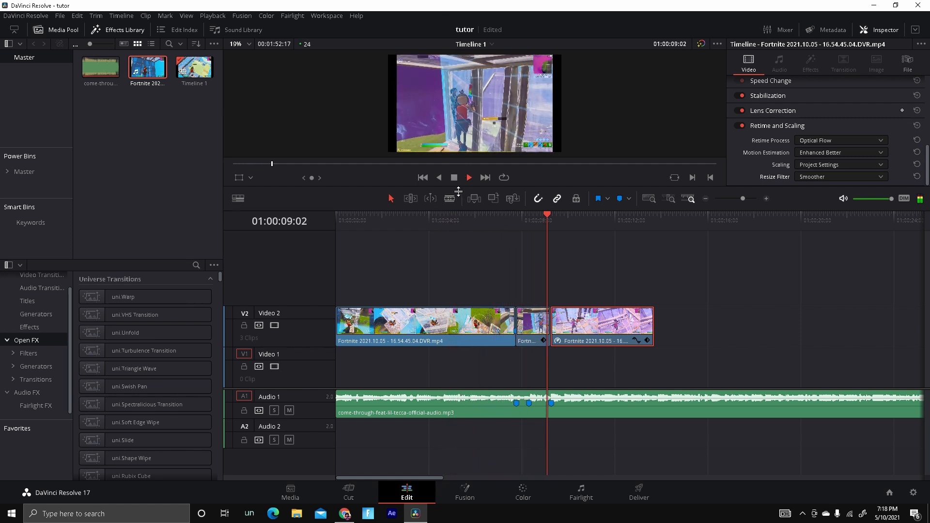
left_click(454, 178)
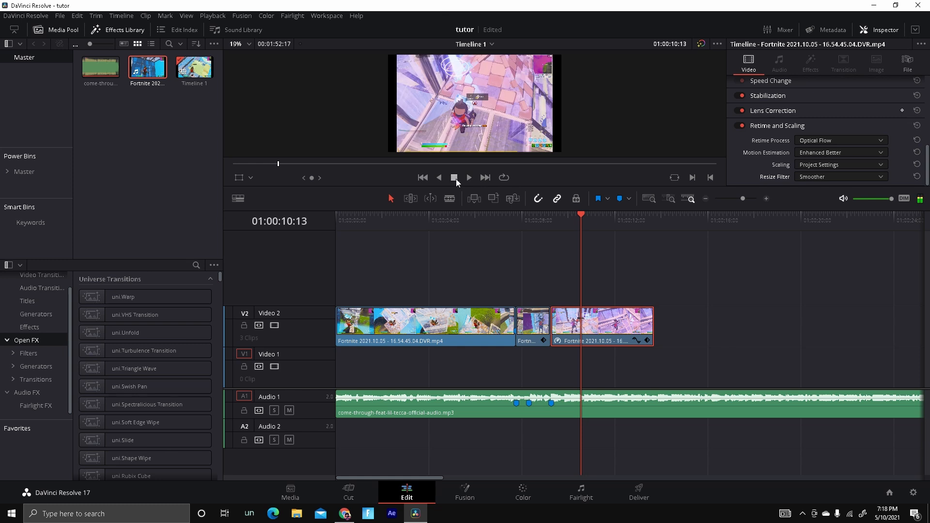
left_click(588, 235)
left_click_drag(536, 217, 475, 266)
left_click(469, 178)
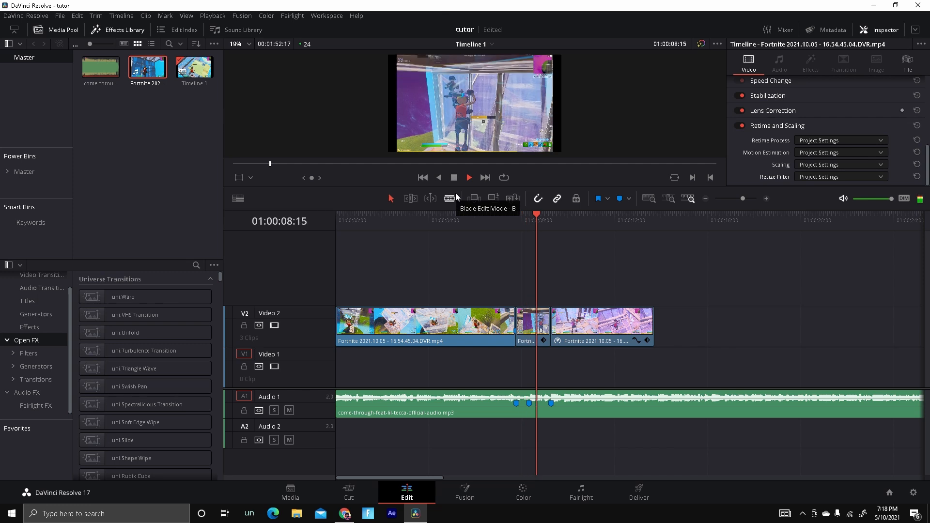
left_click(453, 177)
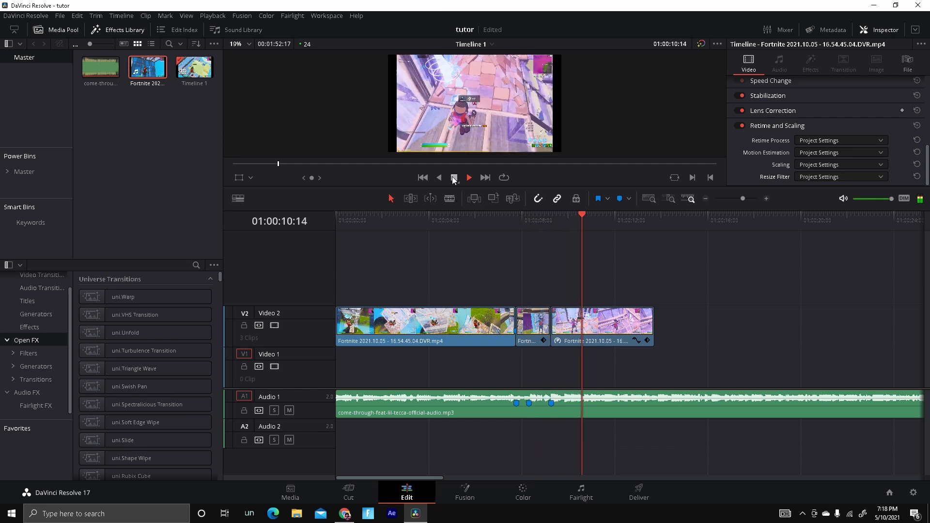
Duplicate the middle speed-ramped clip onto a new Video 3 track directly above it.
left_click_drag(584, 226, 519, 295)
left_click(540, 334)
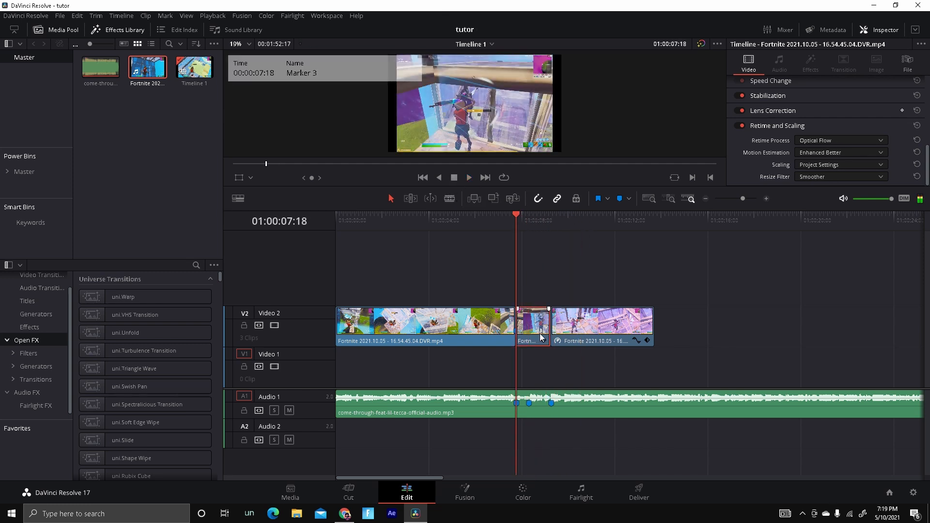
mouse_move(512, 216)
left_mouse_down()
mouse_move(527, 267)
mouse_move(521, 294)
left_mouse_up()
left_click_drag(534, 327, 543, 290, "alt")
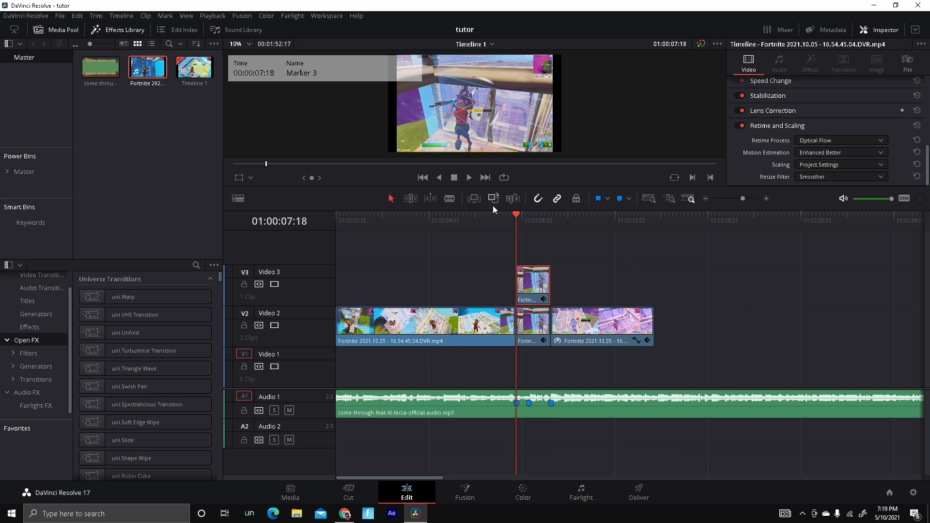
Move the playhead to Marker 2 and switch to the Color page.
key("Down")
key("Up")
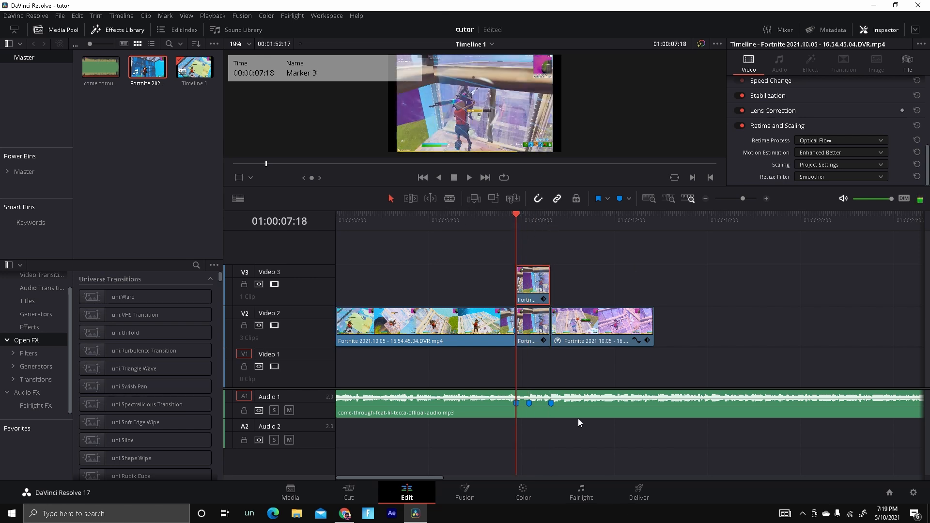
left_click_drag(518, 216, 534, 214)
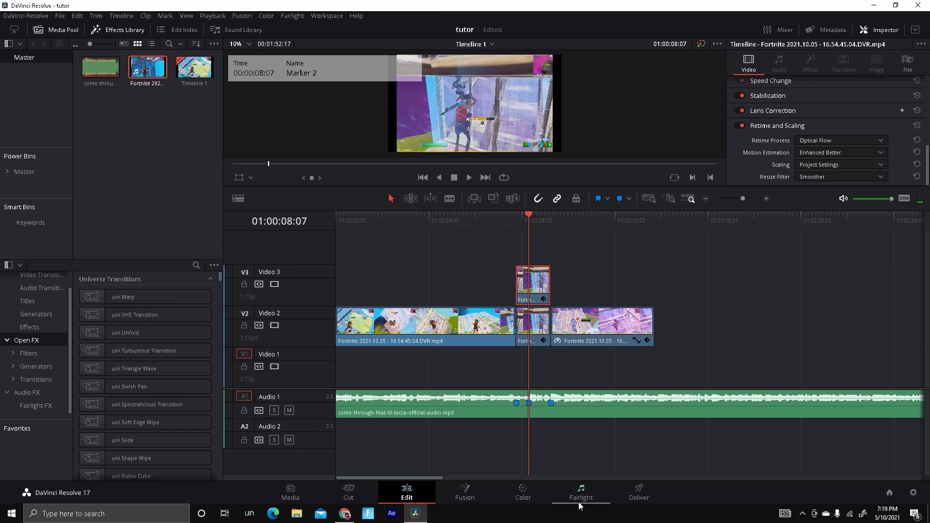
left_click(534, 498)
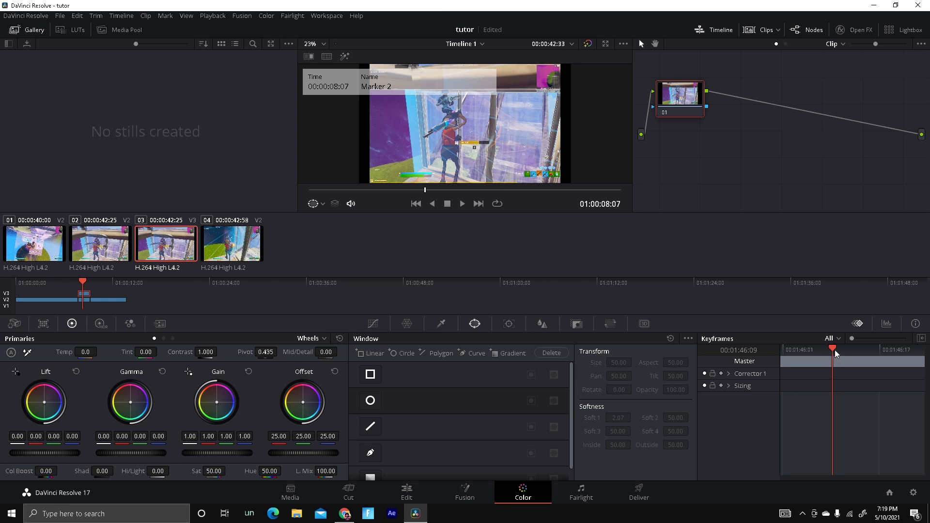
Add a Curve (pen) window to the clip and set its Soft 1 softness to 5.
left_click(370, 452)
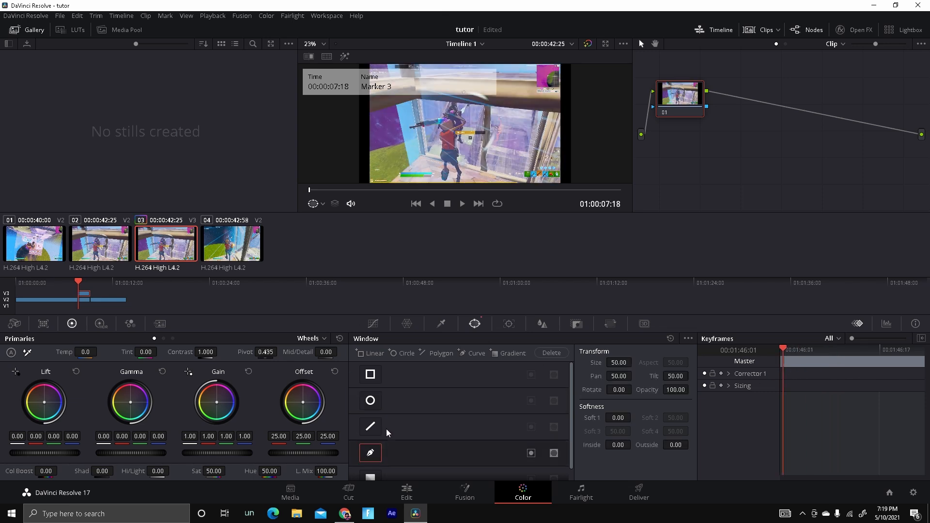
scroll(497, 140, "up", 1)
scroll(497, 140, "up", 2)
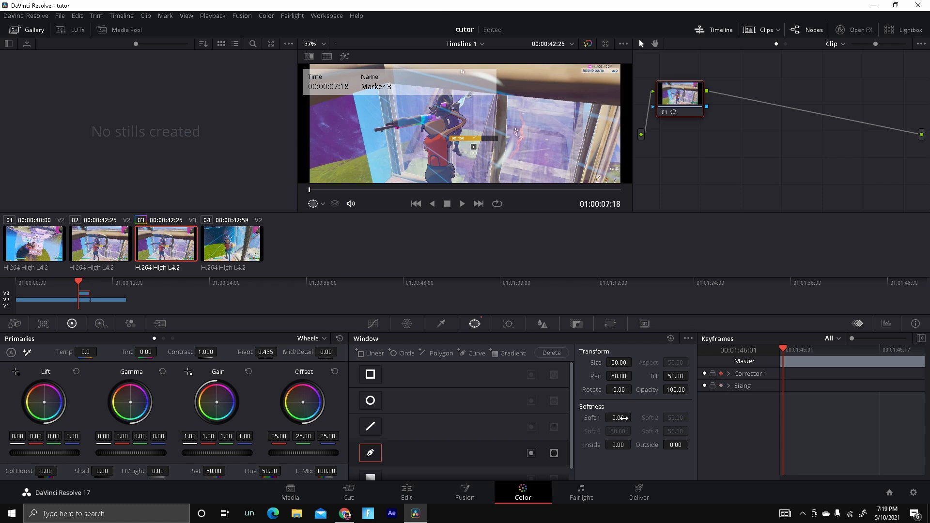
left_click(622, 417)
type("5")
key("Return")
scroll(451, 160, "down", 2)
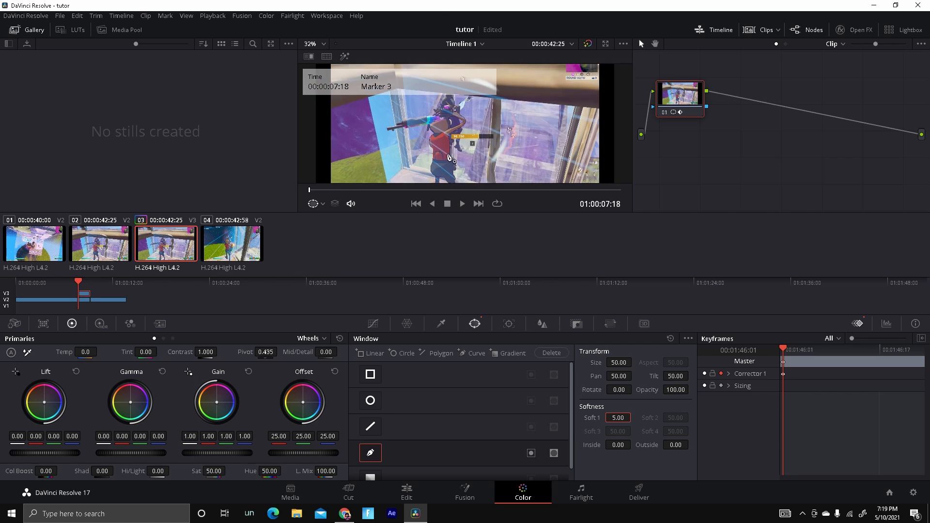
scroll(460, 171, "up", 5)
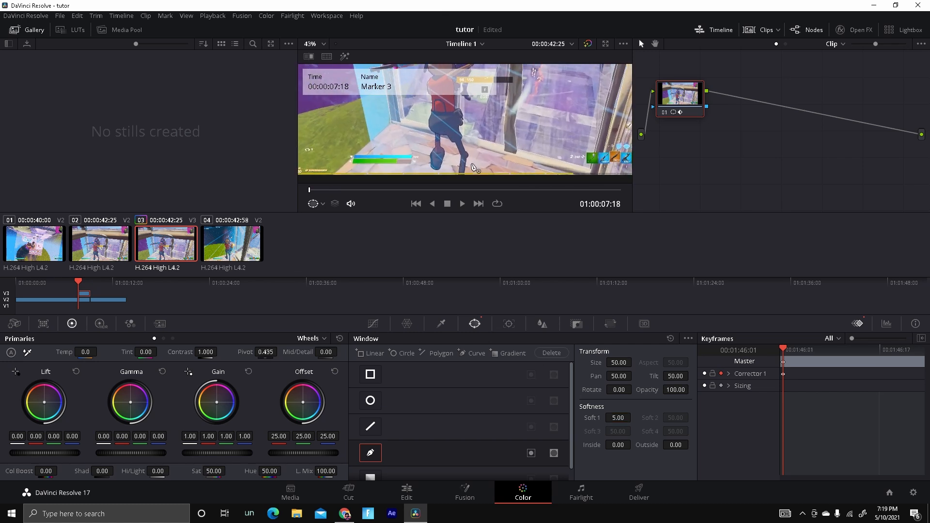
Trace pen curve points around the player's head, arm and weapon in the viewer.
left_click_drag(477, 148, 504, 176)
left_click(481, 124)
left_click(491, 156)
left_click(486, 145)
left_click(487, 140)
left_click(489, 145)
left_click(507, 131)
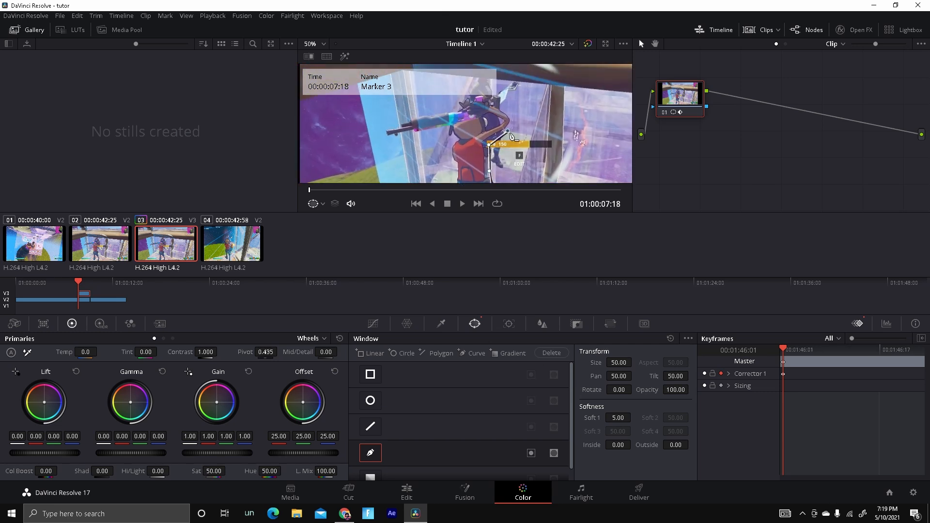
left_click(512, 121)
left_click(504, 109)
left_click(482, 98)
left_click(464, 97)
left_click(459, 104)
left_click(438, 107)
left_click(419, 110)
left_click(390, 117)
left_click(383, 131)
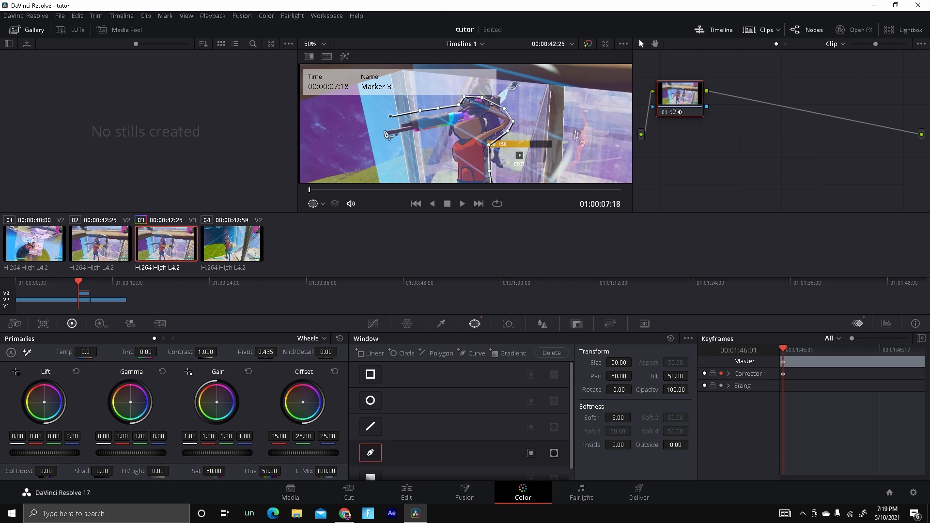
Continue the curve outline around the player's arm and torso.
left_click(385, 139)
left_click(445, 130)
left_click_drag(445, 129, 468, 83)
left_click(476, 94)
left_click(467, 101)
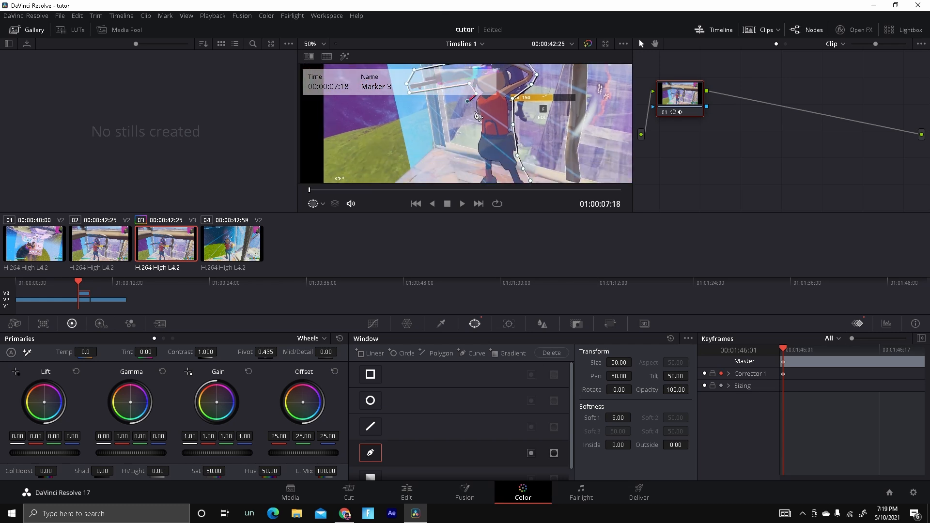
left_click(473, 112)
left_click(478, 128)
left_click(476, 138)
Extend the curve outline down along the player's legs.
left_click_drag(566, 151, 579, 105)
left_click(486, 104)
left_click(494, 119)
left_click(493, 130)
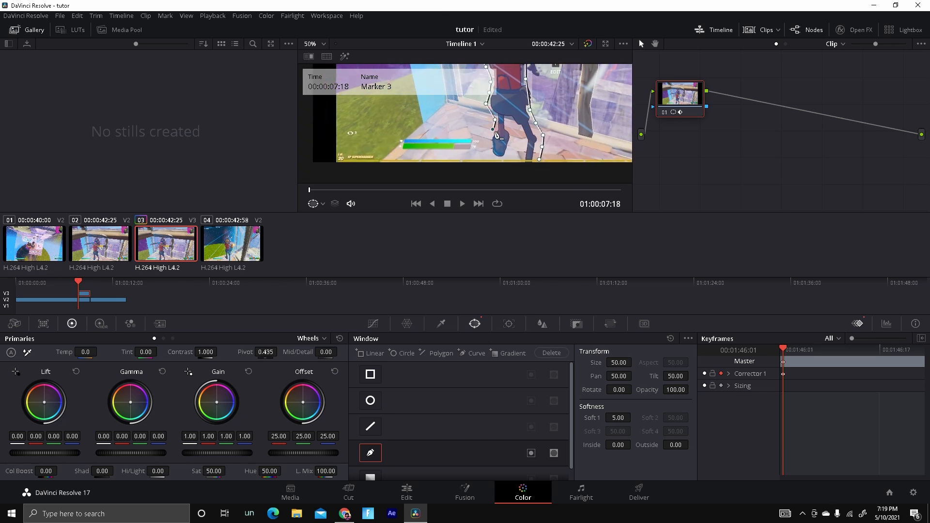
left_click(489, 144)
left_click(492, 157)
left_click(509, 158)
left_click(511, 145)
left_click(510, 128)
left_click(506, 121)
left_click(512, 122)
left_click(517, 130)
left_click(523, 145)
left_click(523, 159)
Close the curve mask around the player and adjust its points.
left_click_drag(601, 130, 611, 196)
left_click(546, 120)
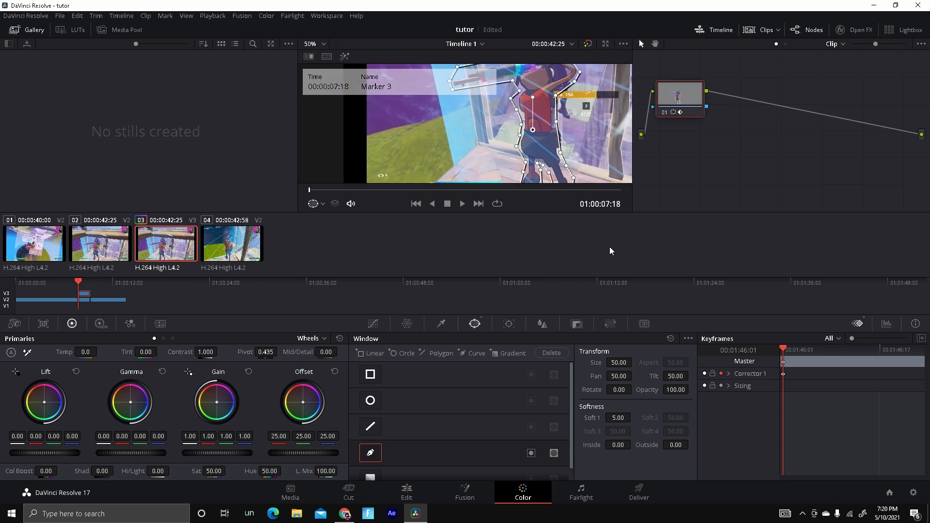
left_click(558, 134)
left_click_drag(557, 134, 565, 137)
scroll(602, 137, "down", 2)
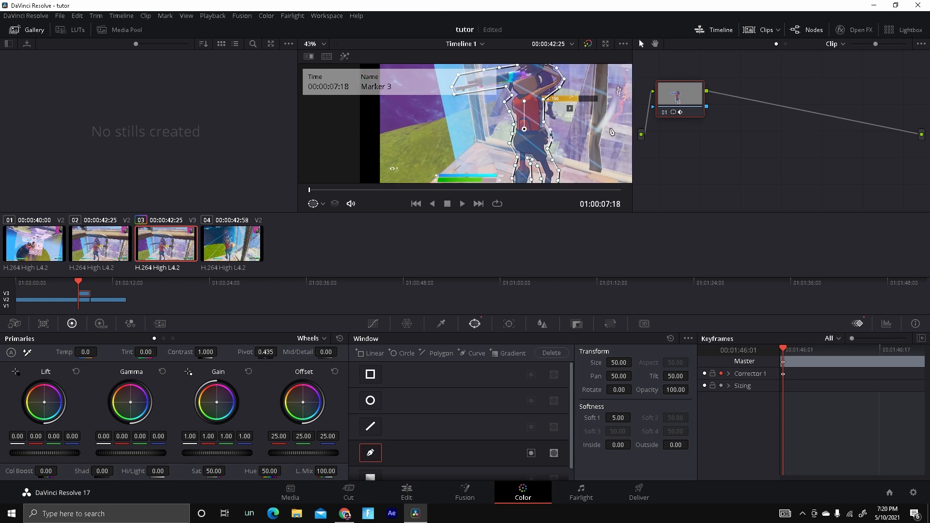
left_click_drag(547, 151, 577, 142)
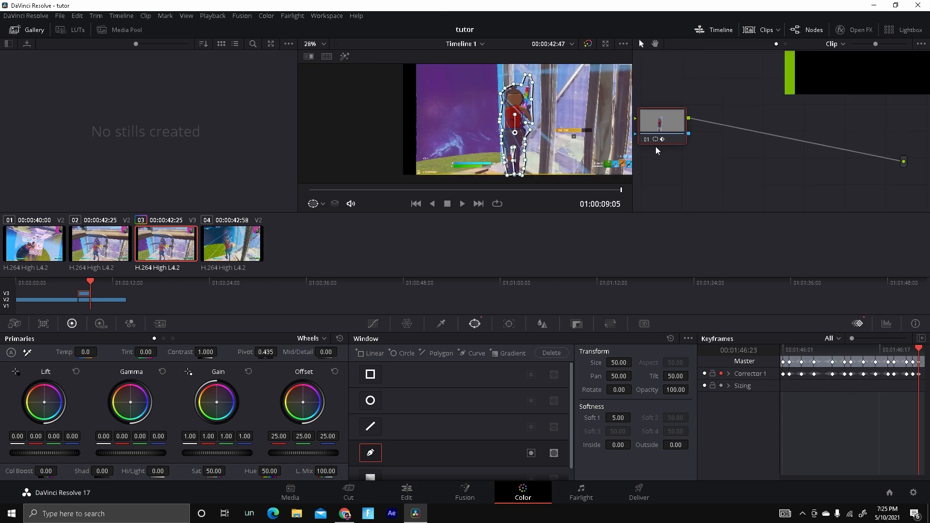
Add an alpha output to the node graph and connect the node's key output to it.
right_click(734, 170)
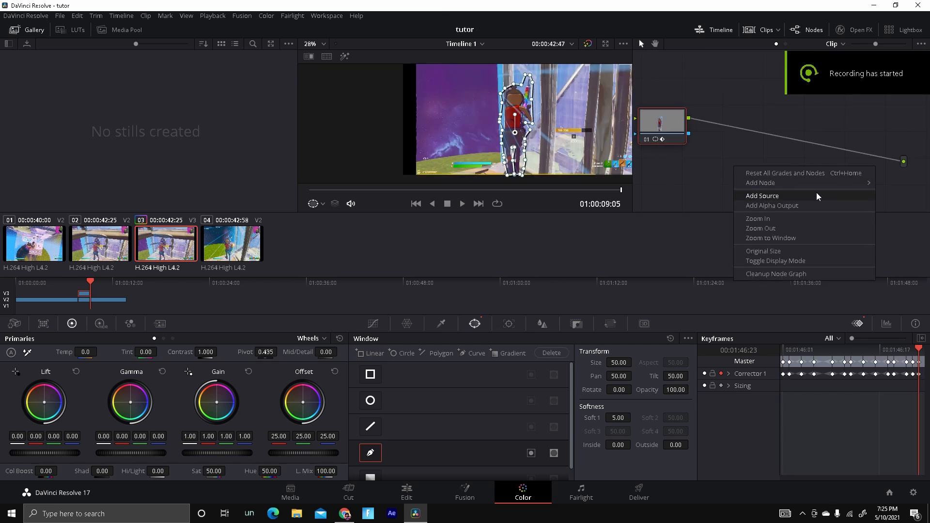
mouse_move(917, 352)
left_mouse_down()
mouse_move(760, 355)
mouse_move(926, 373)
mouse_move(913, 369)
left_mouse_up()
right_click(740, 86)
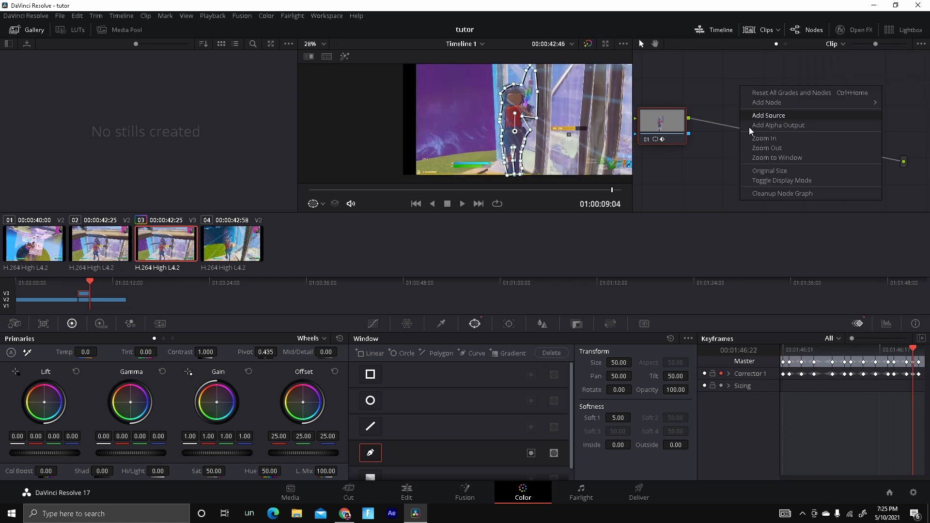
right_click(726, 146)
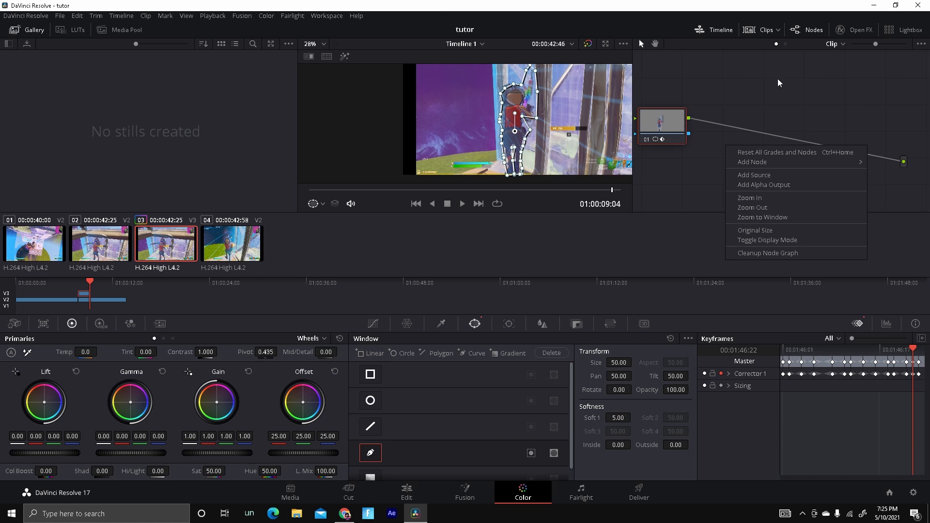
left_click(774, 185)
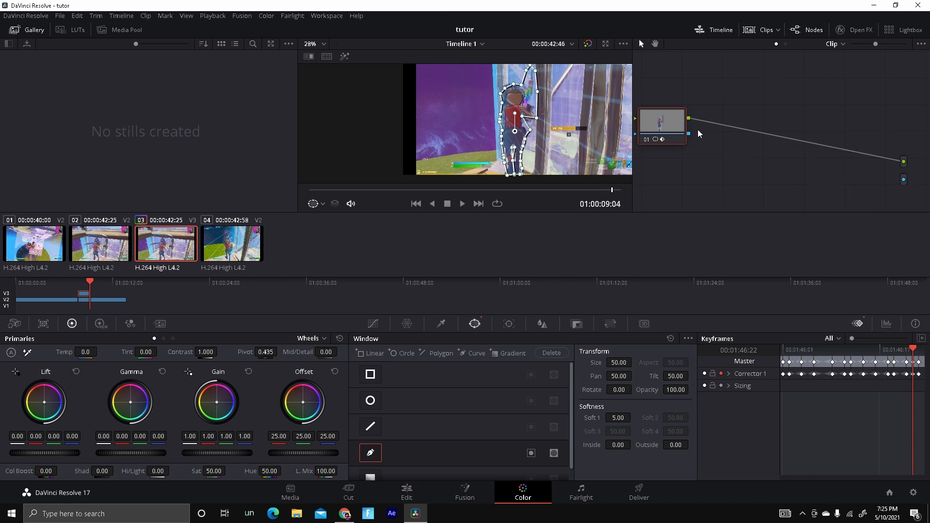
left_click_drag(688, 133, 904, 179)
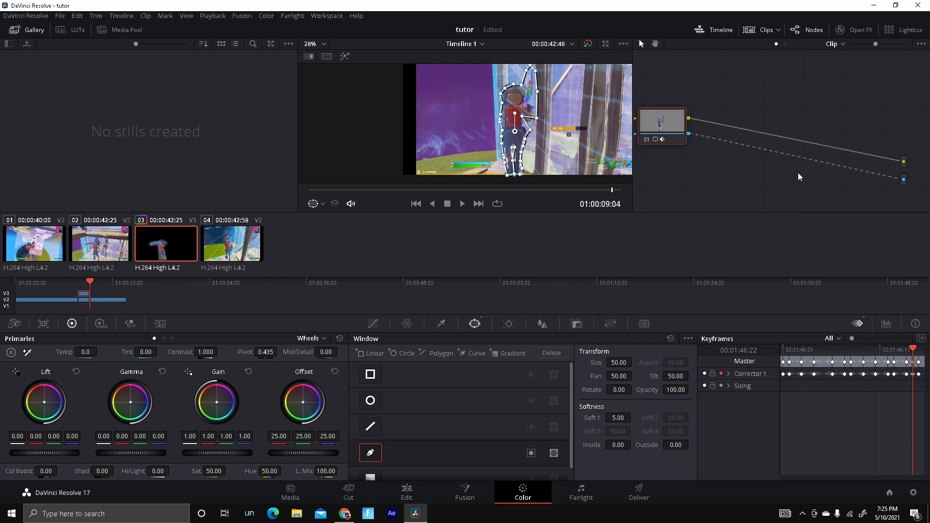
Preview the masked Video 3 clip alone by temporarily moving the clip beneath it aside and back.
left_click(414, 501)
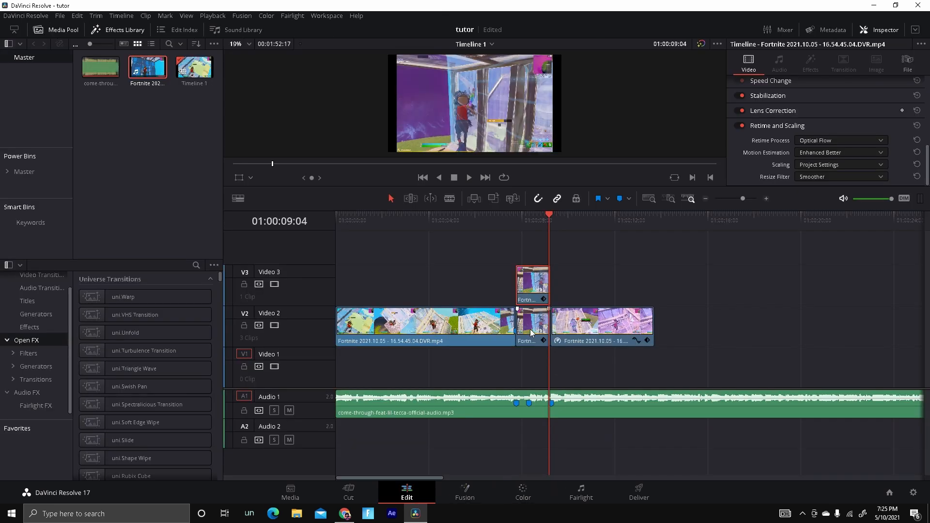
left_click_drag(530, 331, 671, 283)
left_click(551, 225)
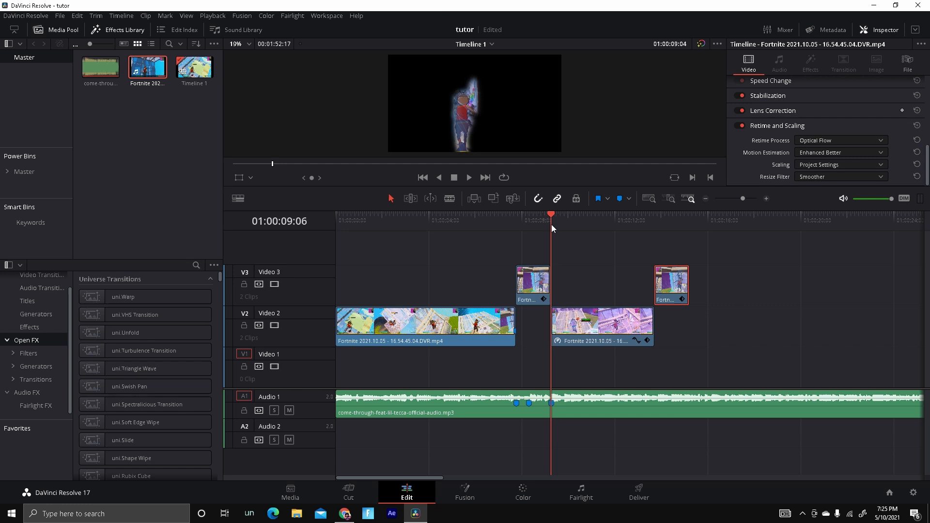
left_click_drag(551, 224, 514, 228)
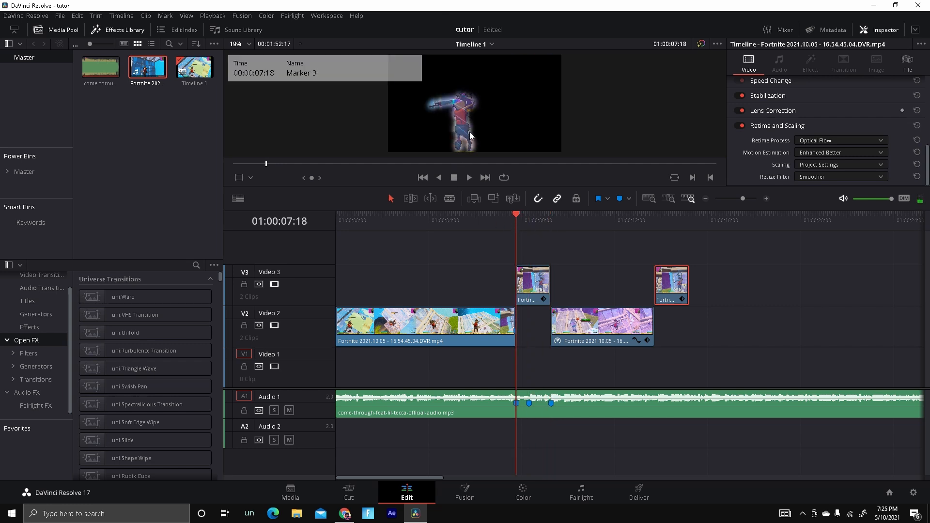
left_click(469, 177)
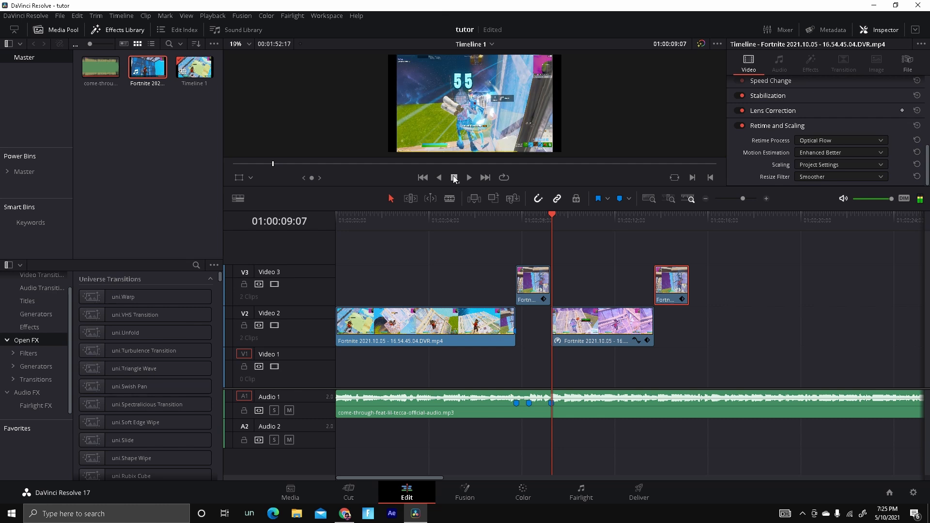
mouse_move(544, 232)
left_mouse_down()
mouse_move(521, 252)
mouse_move(531, 226)
mouse_move(516, 226)
left_mouse_up()
left_click_drag(669, 285, 523, 331)
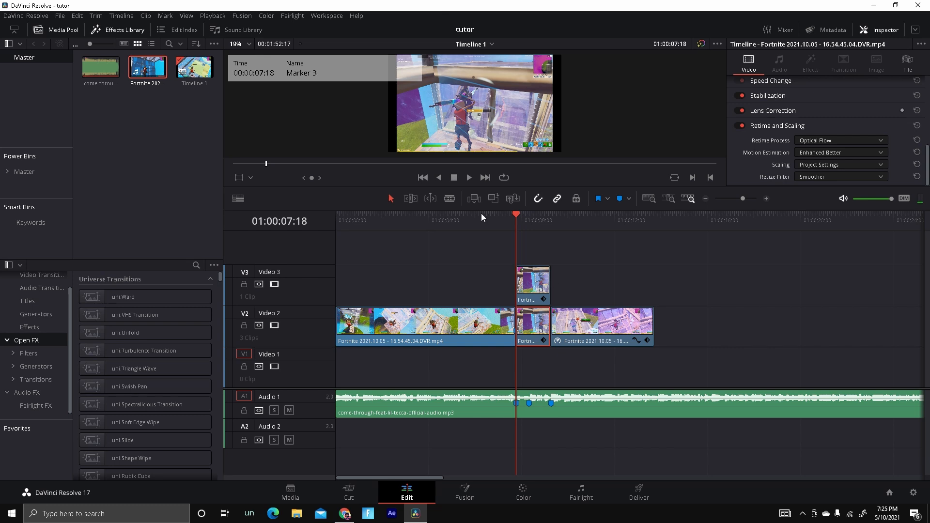
Set the lower middle clip's composite mode to Pin Light.
left_click(525, 225)
scroll(887, 95, "up", 2)
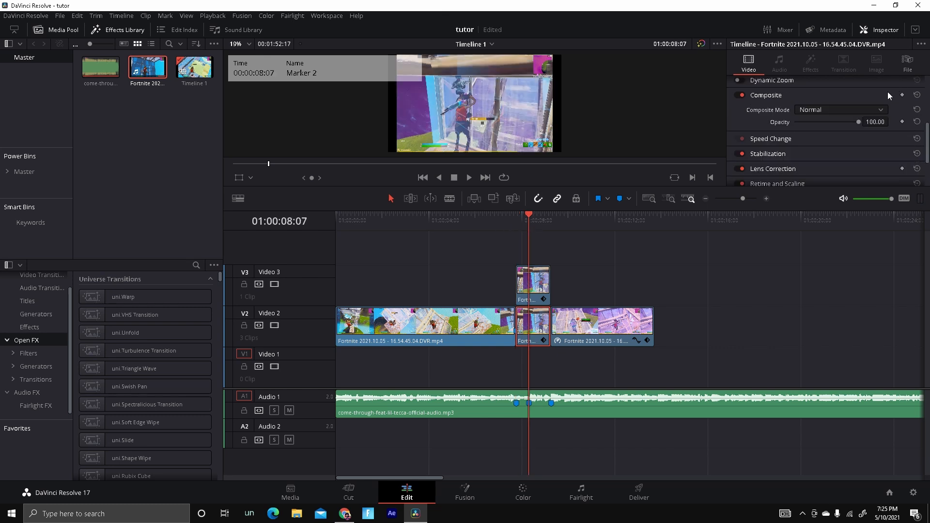
left_click(824, 110)
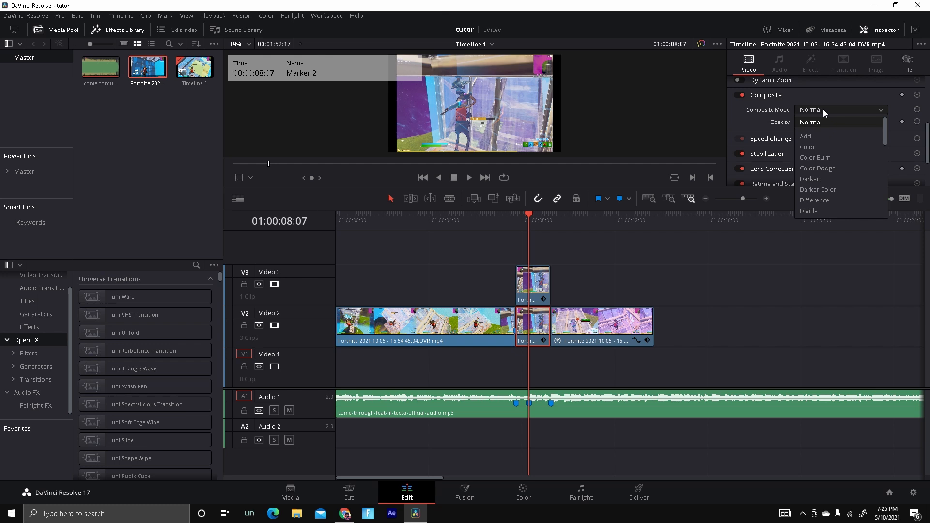
scroll(823, 226, "down", 8)
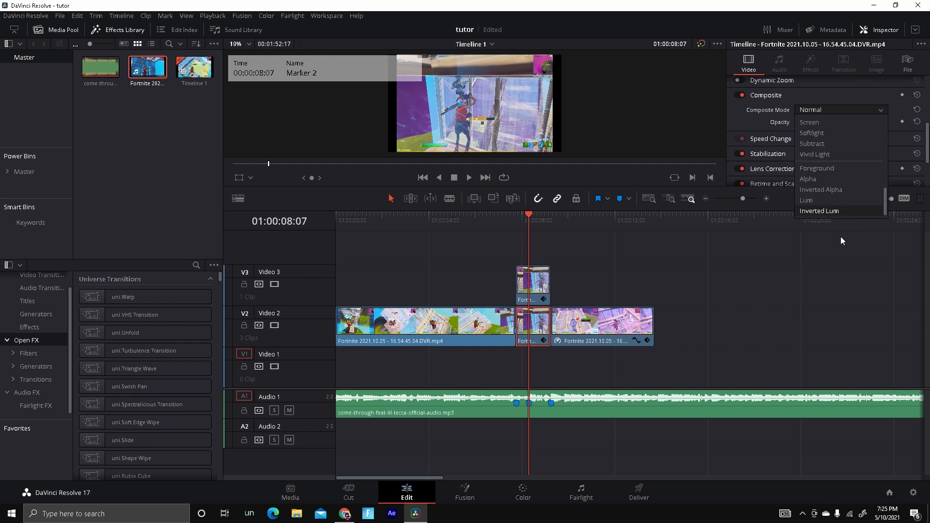
left_click(522, 365)
left_click(547, 335)
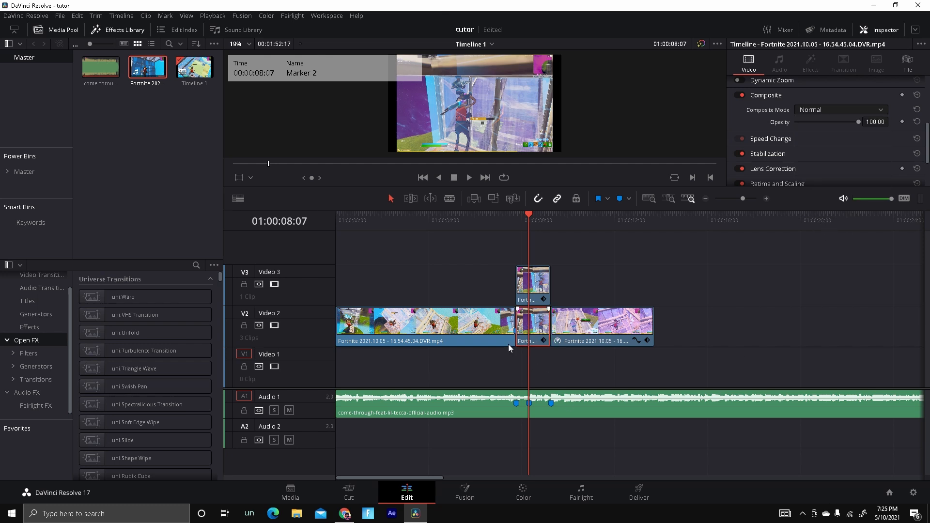
left_click(836, 110)
scroll(843, 179, "down", 5)
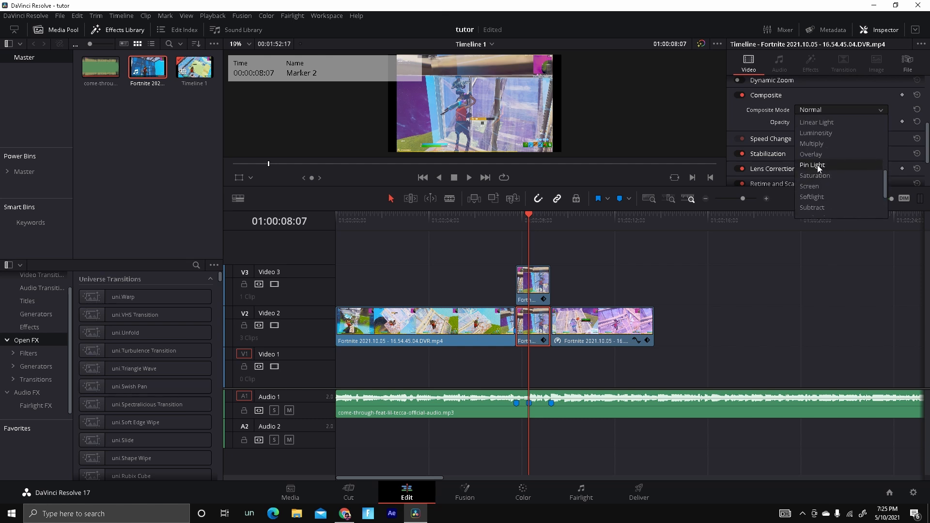
left_click(818, 164)
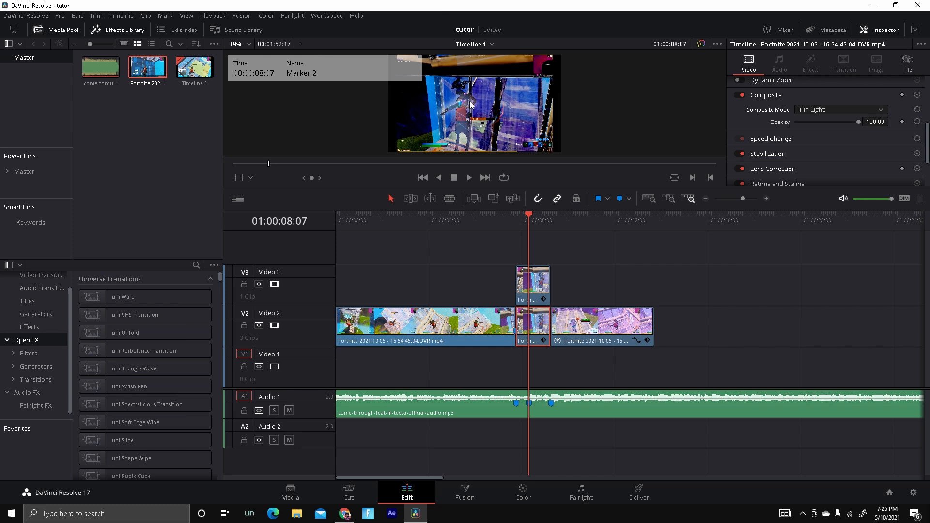
Reset the clip's composite mode to Normal.
left_click_drag(856, 121, 925, 142)
left_click(825, 110)
scroll(831, 127, "up", 3)
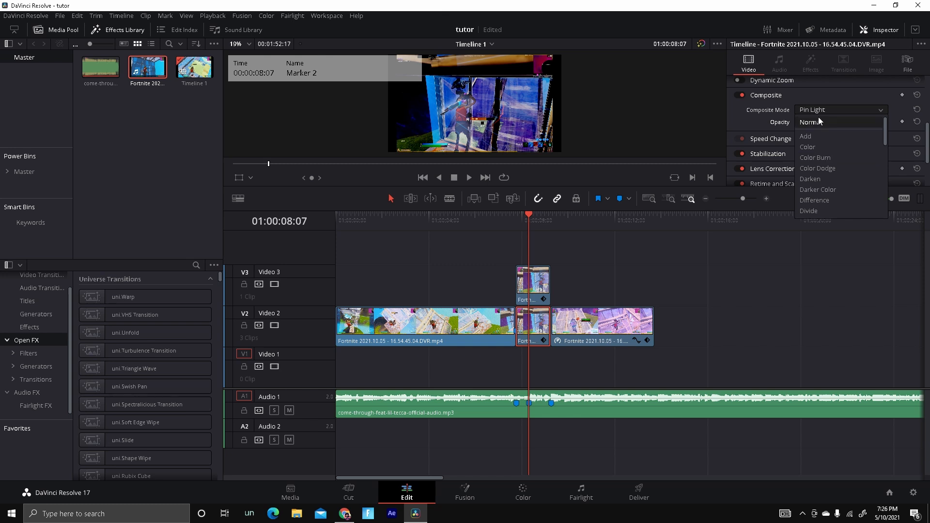
left_click(815, 122)
left_click(471, 490)
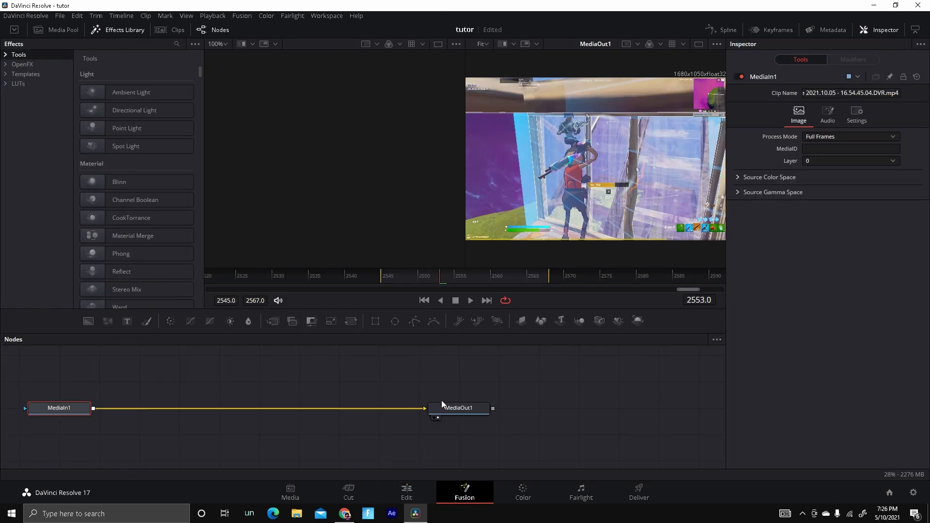
key("shift+space")
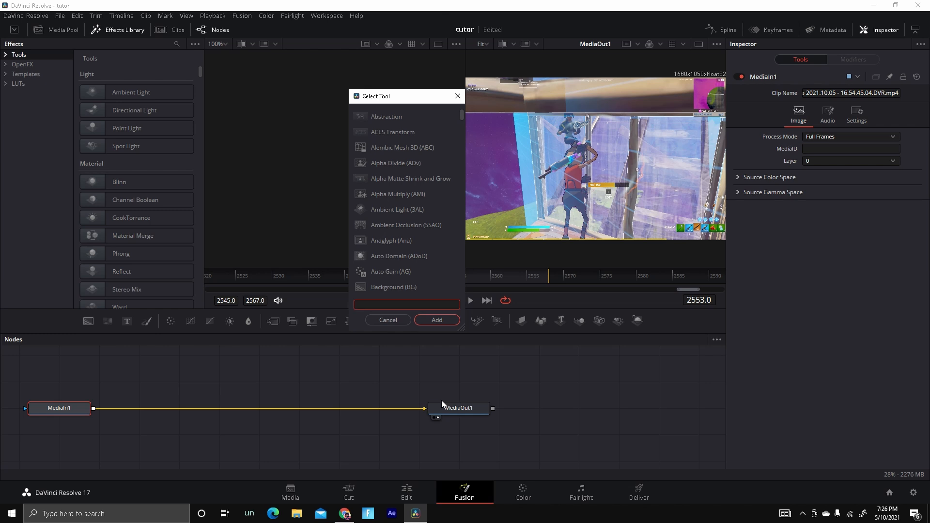
type("w")
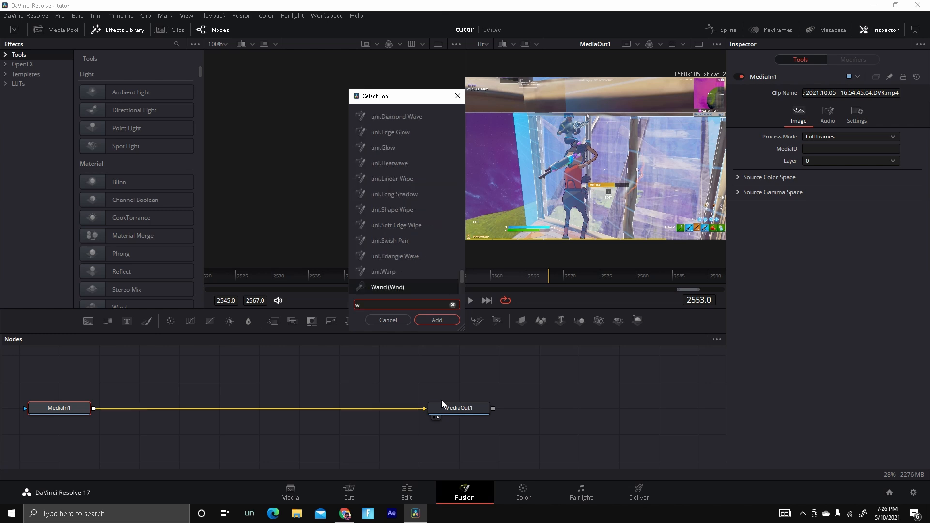
key("BackSpace")
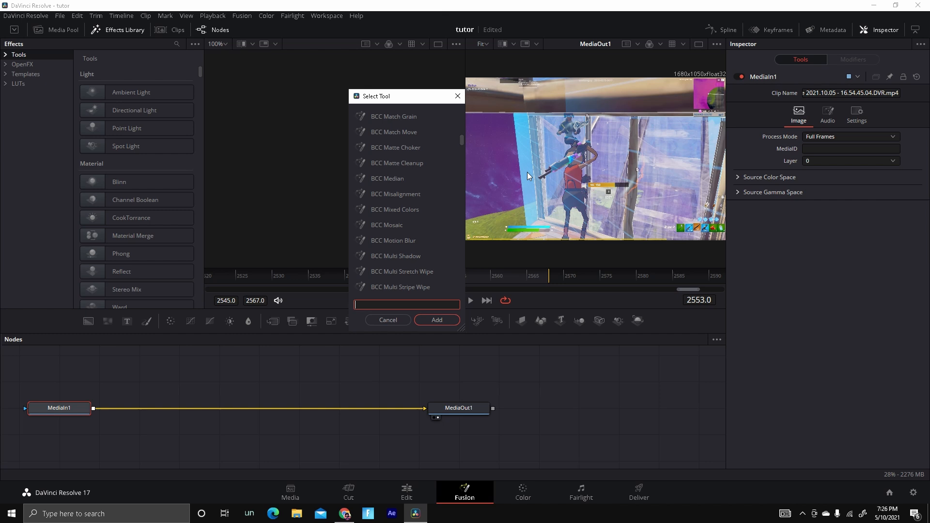
left_click(388, 320)
left_click(406, 492)
Set the lower middle clip's composite mode to Pin Light and its opacity to 68.
left_click(841, 111)
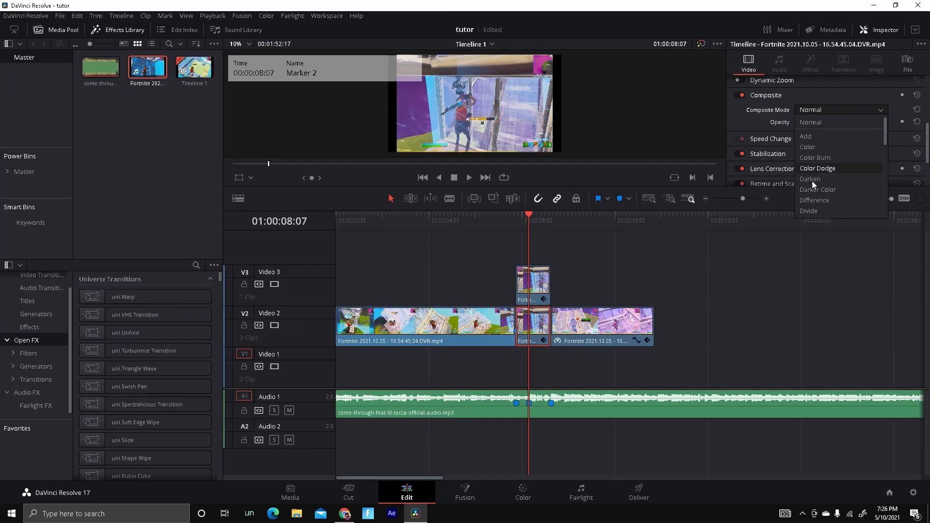
scroll(812, 181, "down", 6)
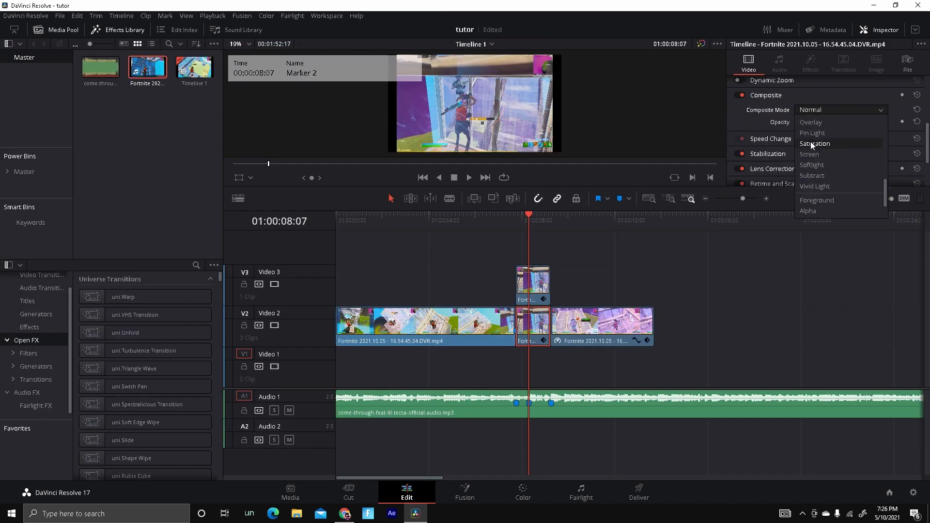
left_click(812, 133)
left_click(875, 122)
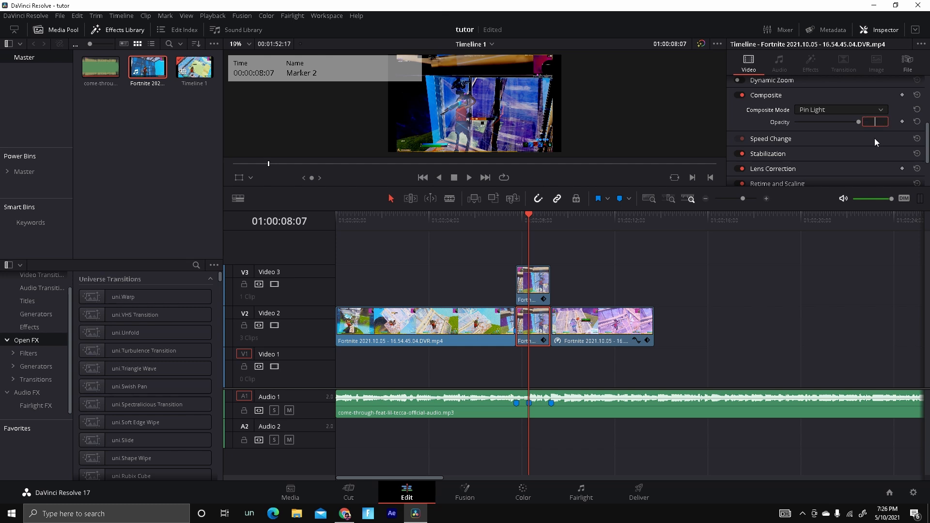
type("68")
key("Return")
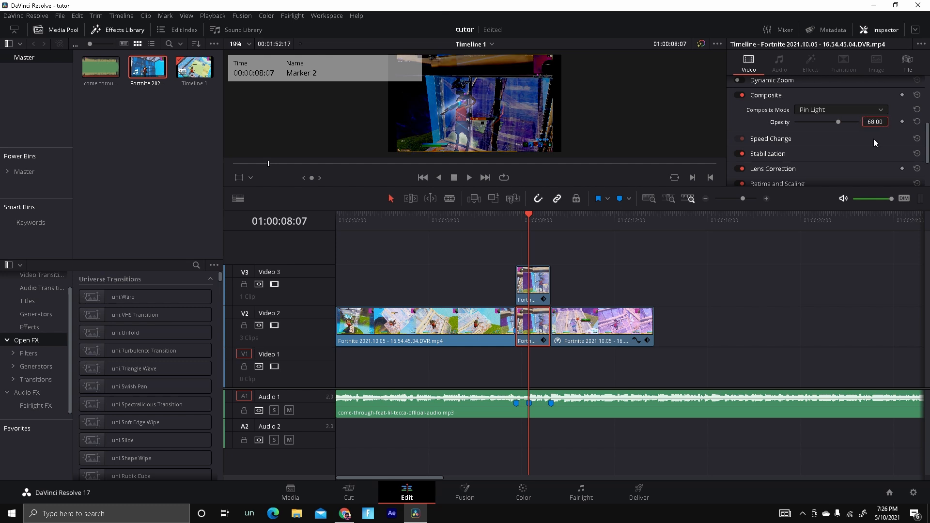
Move the playhead around Marker 2 to review the composited clip.
left_click(516, 217)
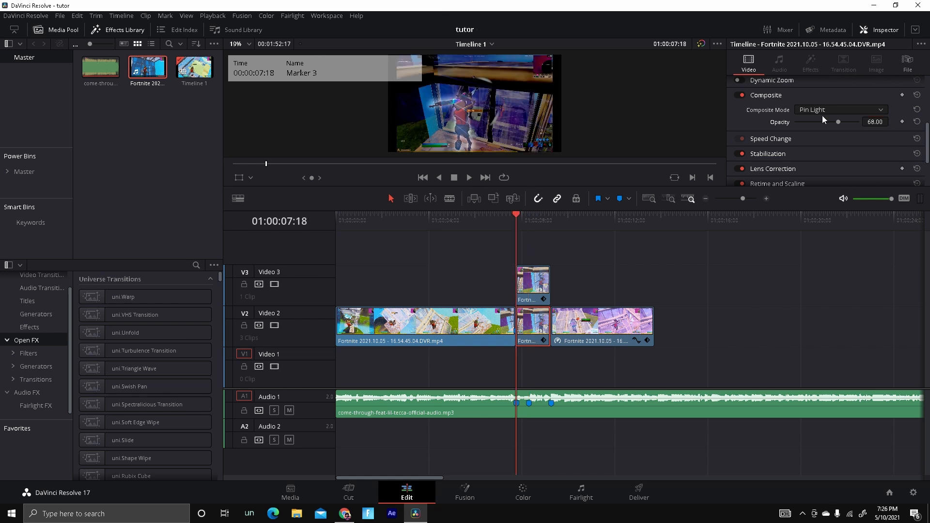
left_click(530, 215)
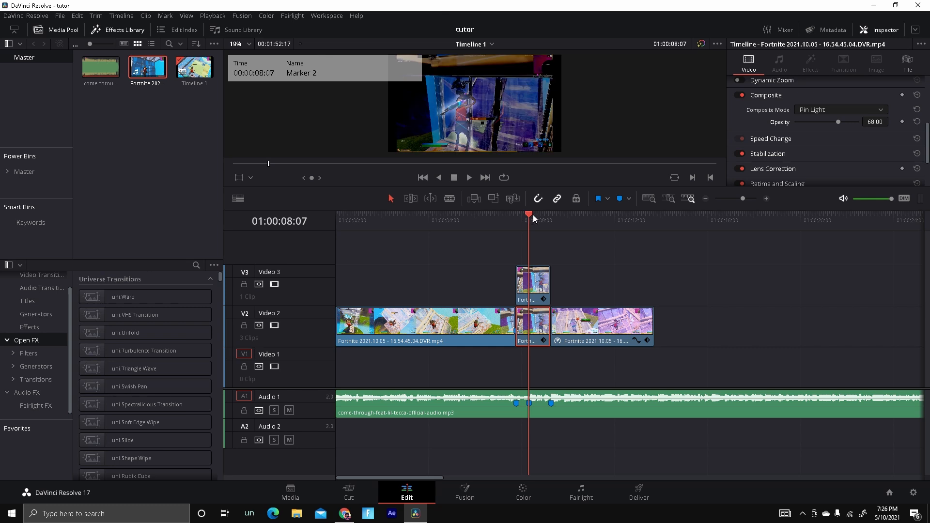
left_click(532, 216)
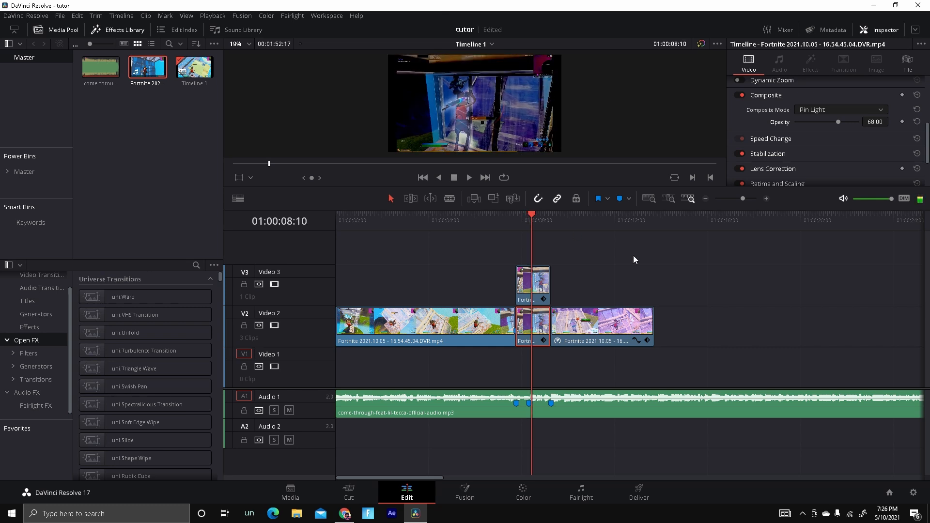
At Marker 3, set the middle Video 2 clip's opacity to 100 and its composite mode to Normal.
left_click(841, 110)
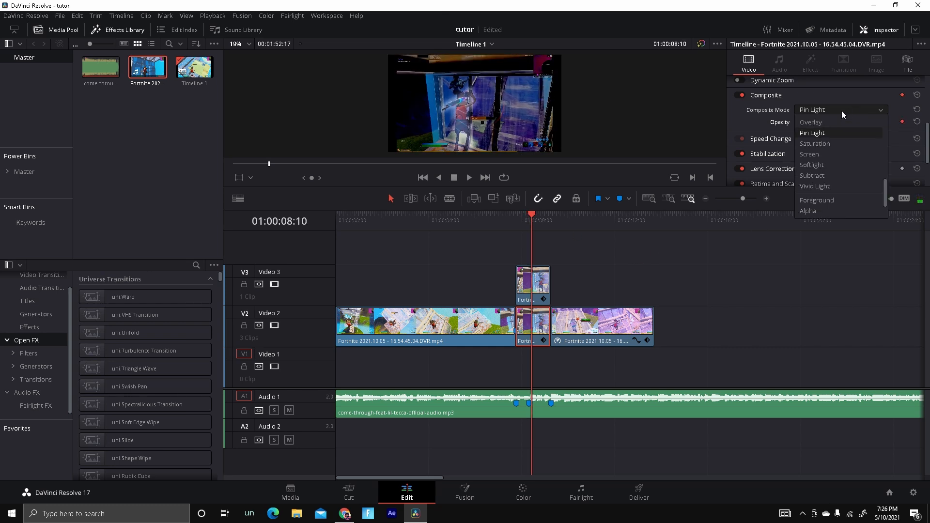
left_click(763, 121)
left_click_drag(530, 216, 516, 216)
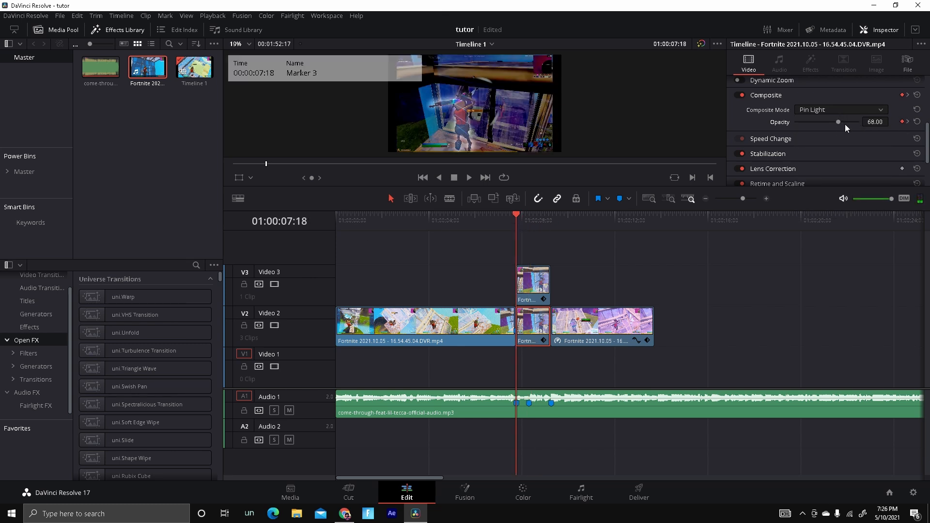
left_click_drag(844, 124, 893, 129)
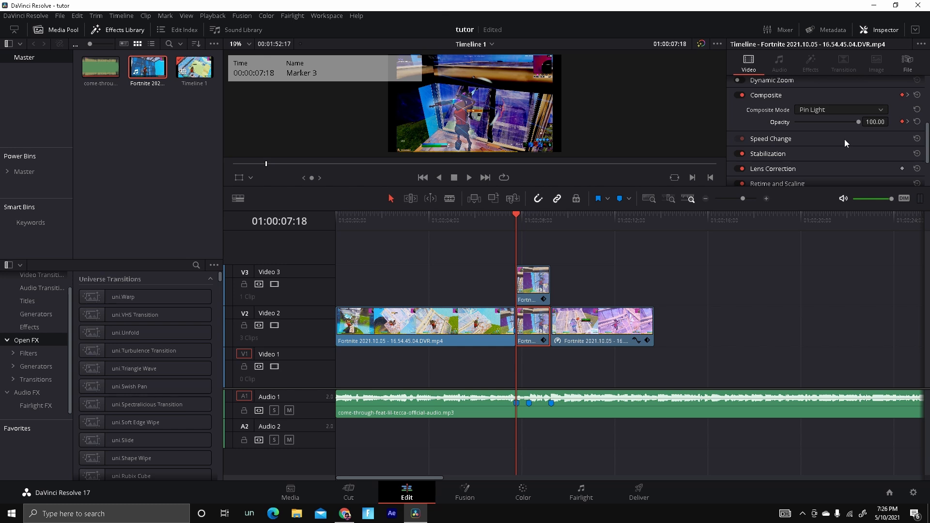
left_click(833, 110)
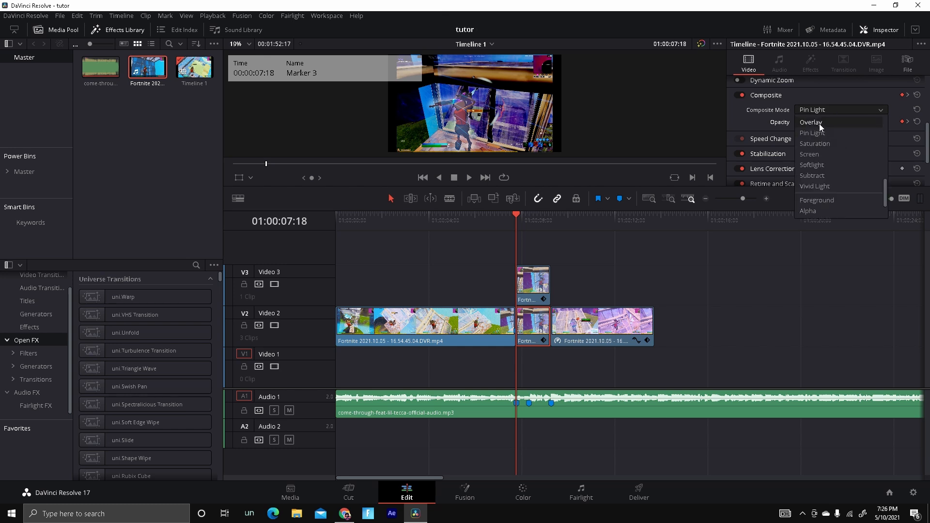
scroll(820, 123, "down", 5)
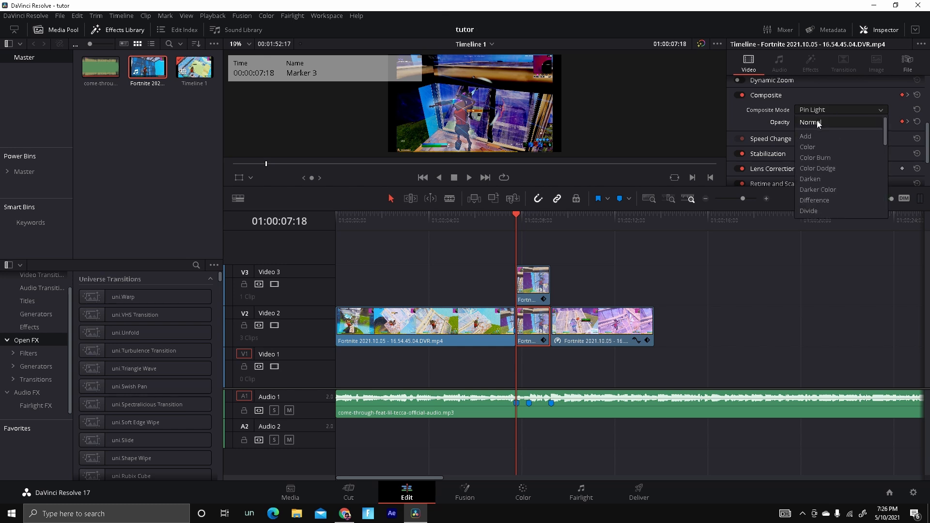
left_click(818, 122)
Step one frame before Marker 3 and set the clip's composite mode to Pin Light there.
key("Right")
key("Right")
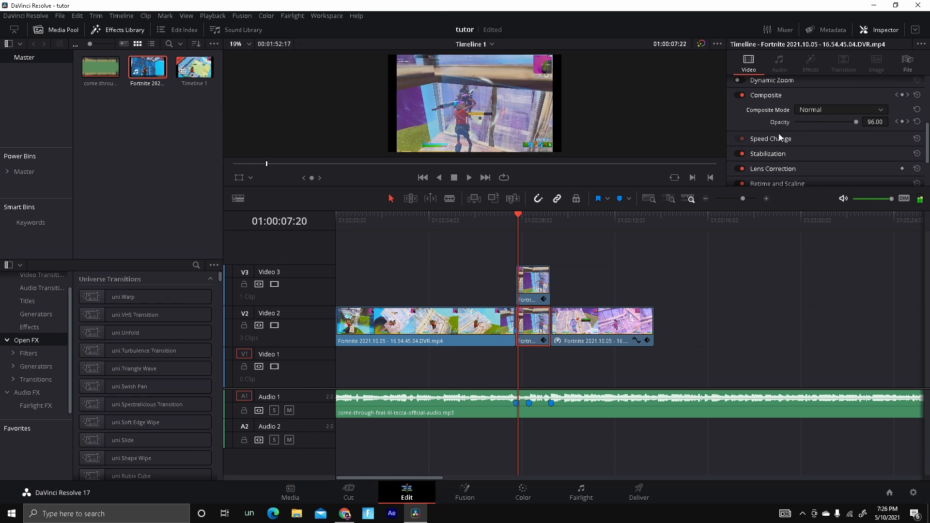
key("Left")
key("Left")
key("Left")
left_click(858, 109)
scroll(823, 198, "down", 5)
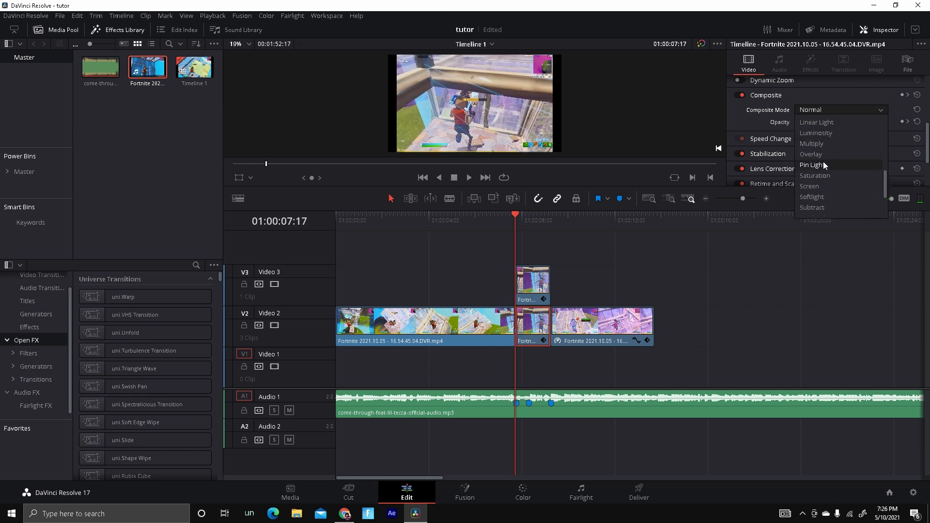
left_click(823, 162)
Play back the composited clip and return the playhead to Marker 3.
left_click(467, 177)
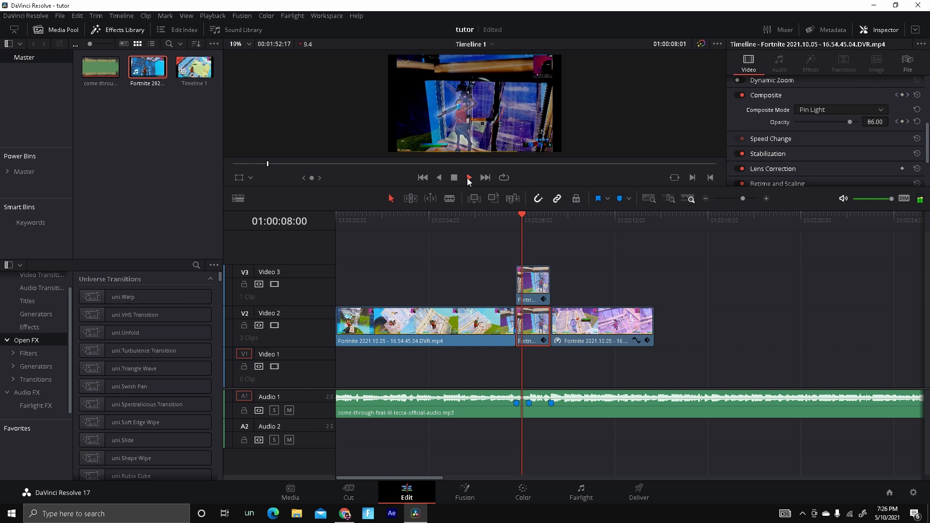
left_click(452, 179)
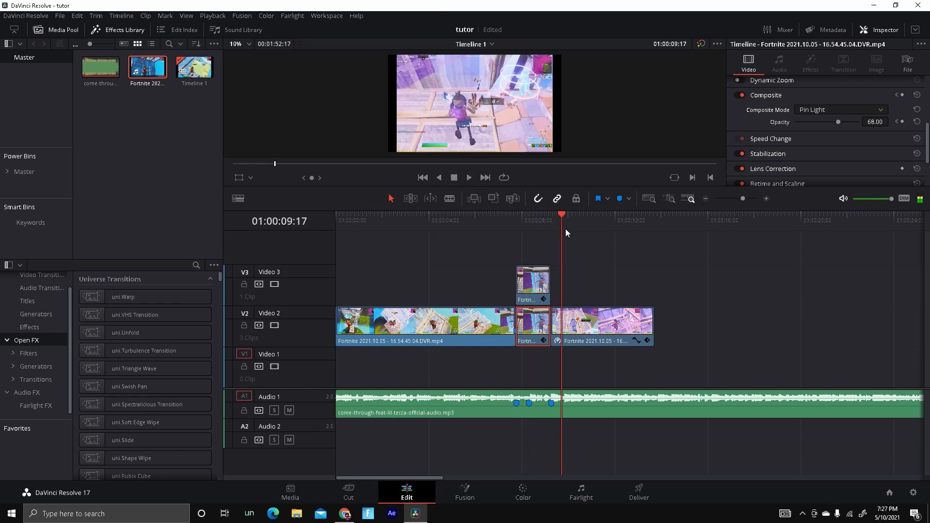
left_click_drag(564, 228, 516, 248)
left_click(516, 254)
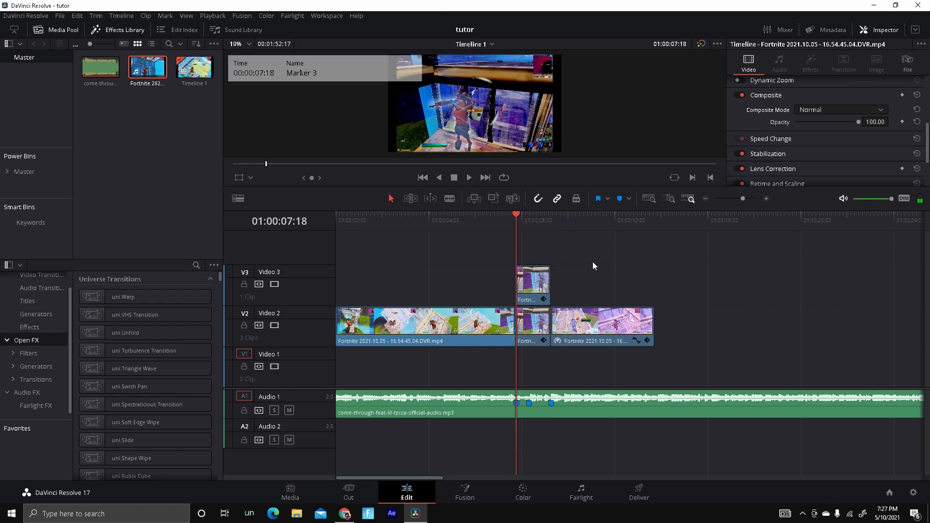
Move the first Video 2 clip up onto a new Video 4 track, shifted right to overlap the composited section.
left_click(538, 286)
left_click(495, 324)
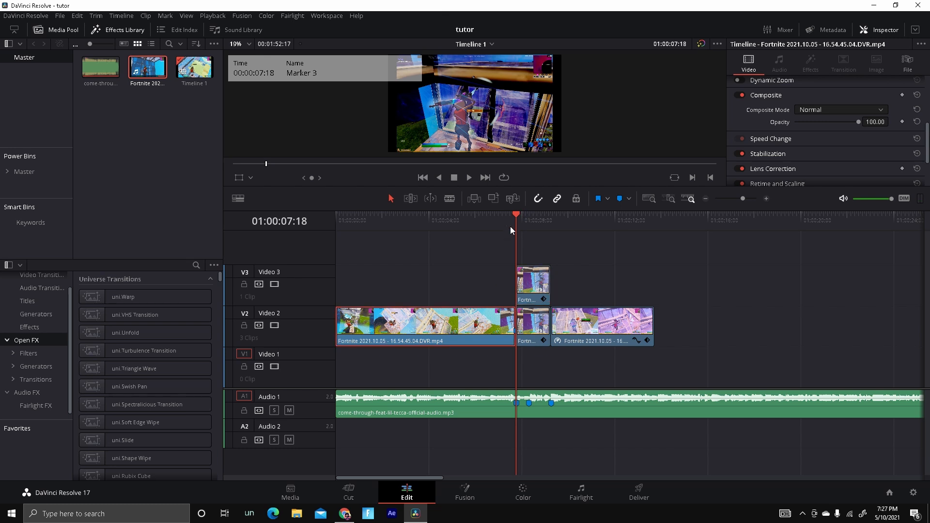
mouse_move(510, 225)
left_mouse_down()
mouse_move(501, 236)
mouse_move(516, 238)
left_mouse_up()
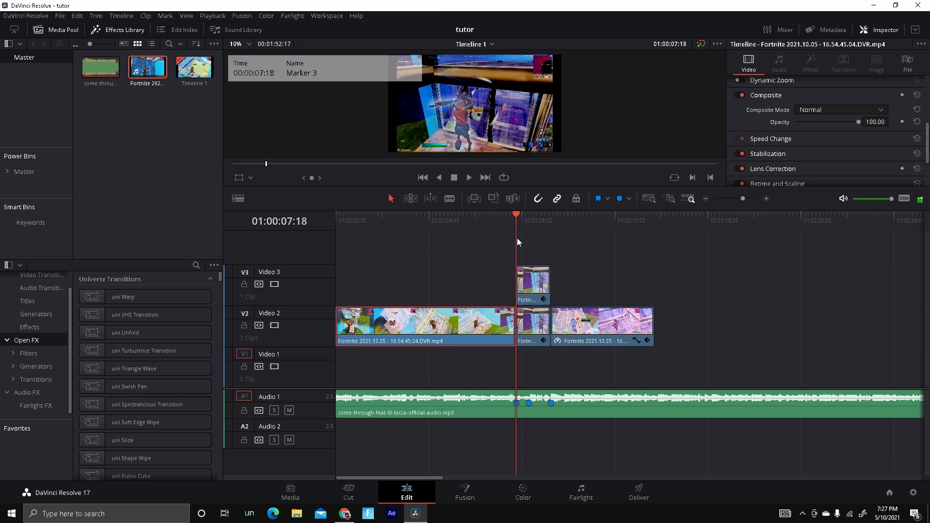
left_click(766, 198)
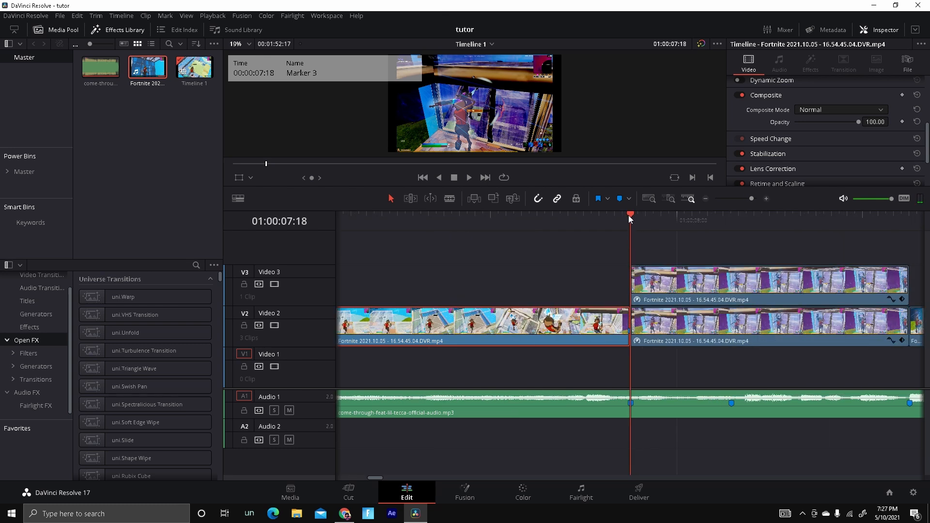
left_click_drag(587, 331, 685, 253)
left_click(705, 198)
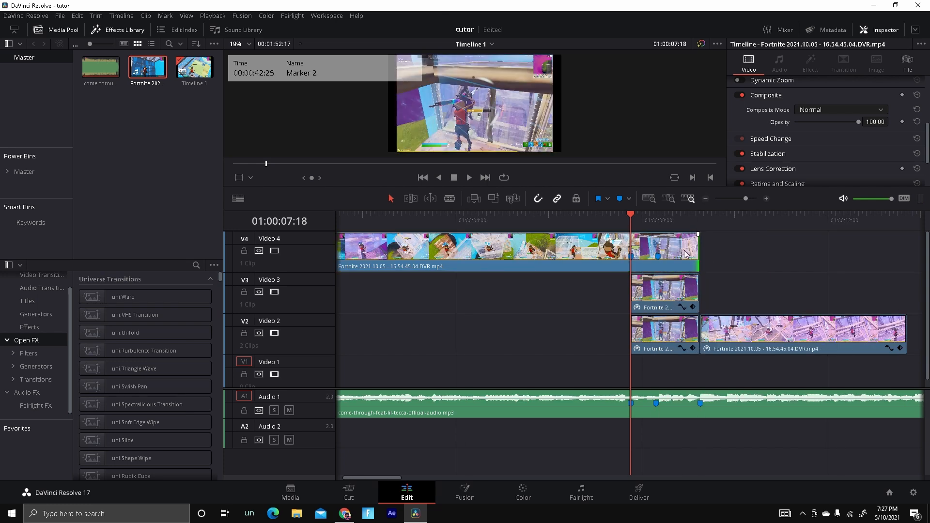
Split the Video 4 clip at the playhead and move its left part back down onto Video 2.
left_click(658, 242)
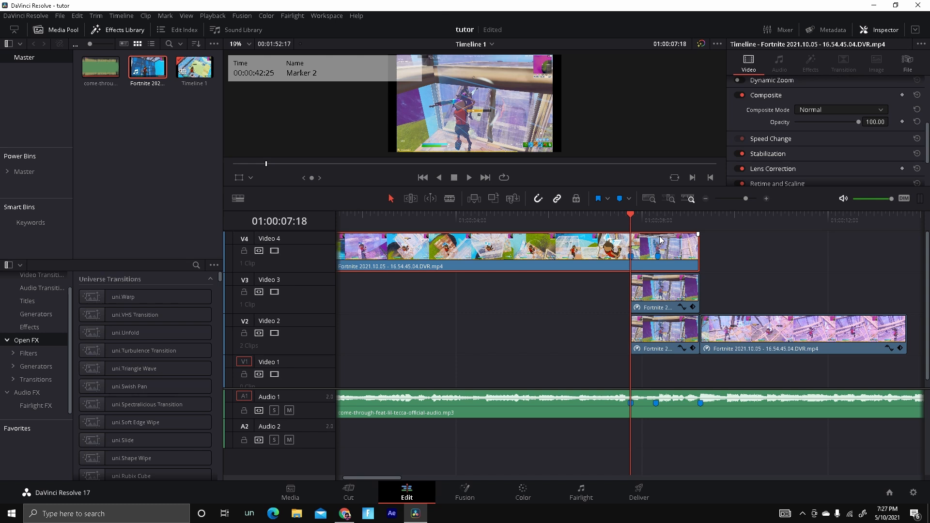
key("ctrl+b")
left_click_drag(591, 264, 580, 336)
left_click(635, 260)
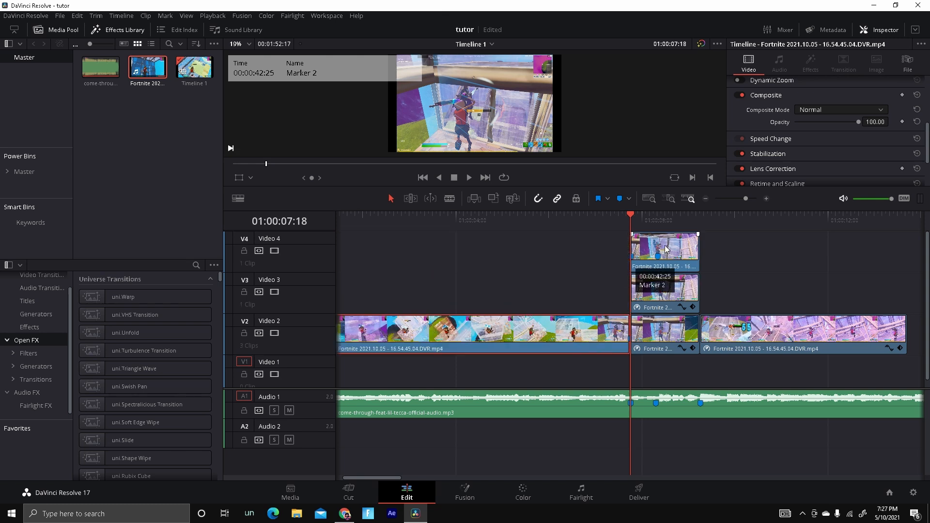
Step the playhead to 01:00:08:05 and trim the Video 4 clip's end back to that frame.
left_click(658, 221)
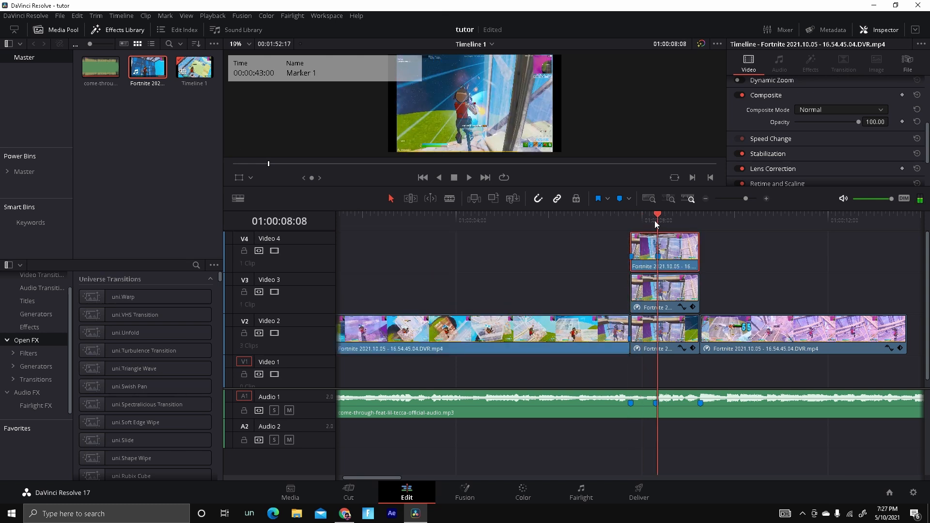
left_click(628, 217)
left_click(661, 223)
key("Left")
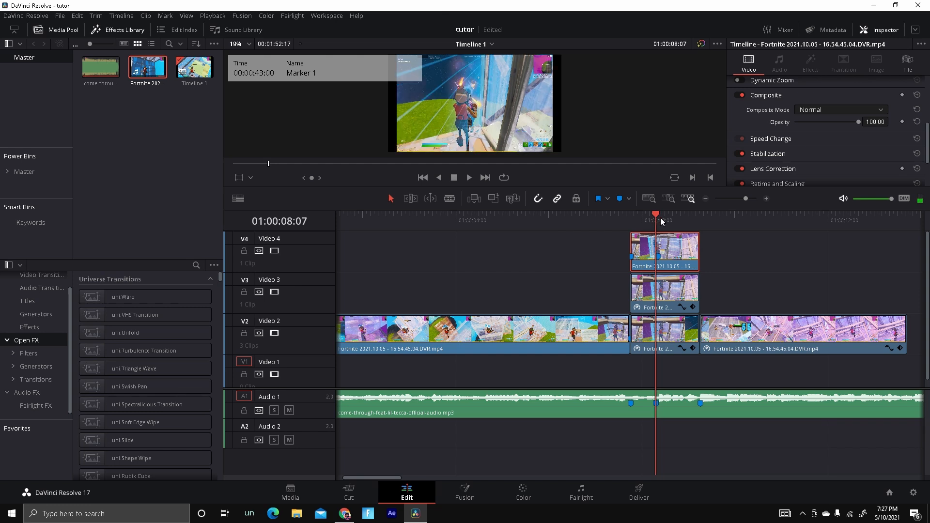
key("Left")
key("Left")
key("Left")
key("Right")
key("Right")
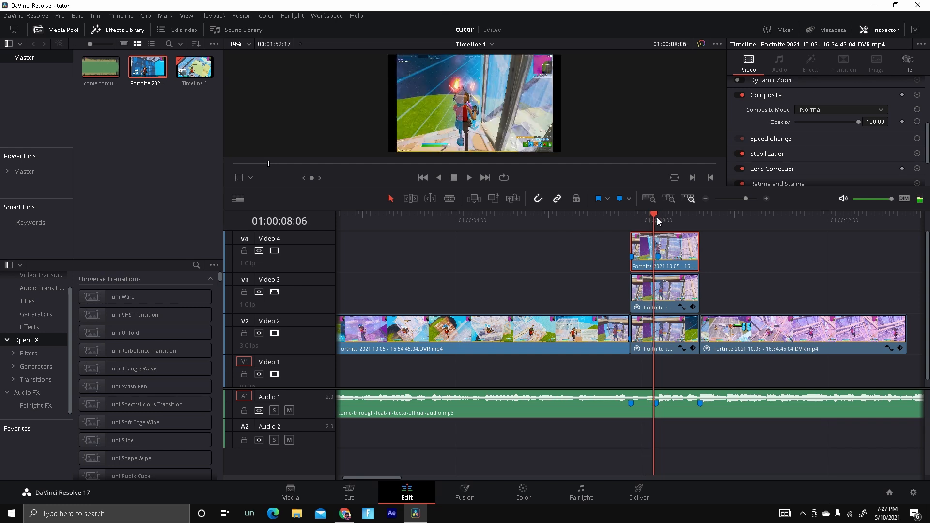
key("Left")
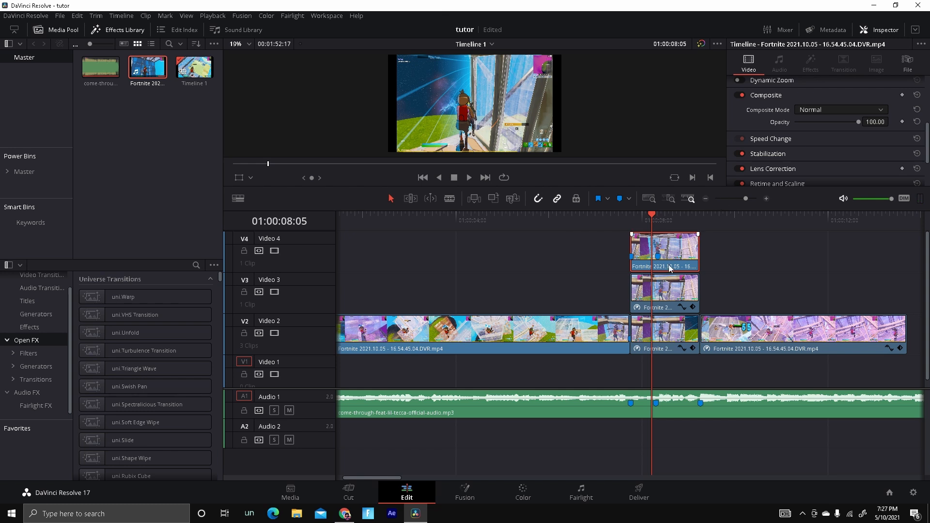
left_click_drag(698, 252, 652, 249)
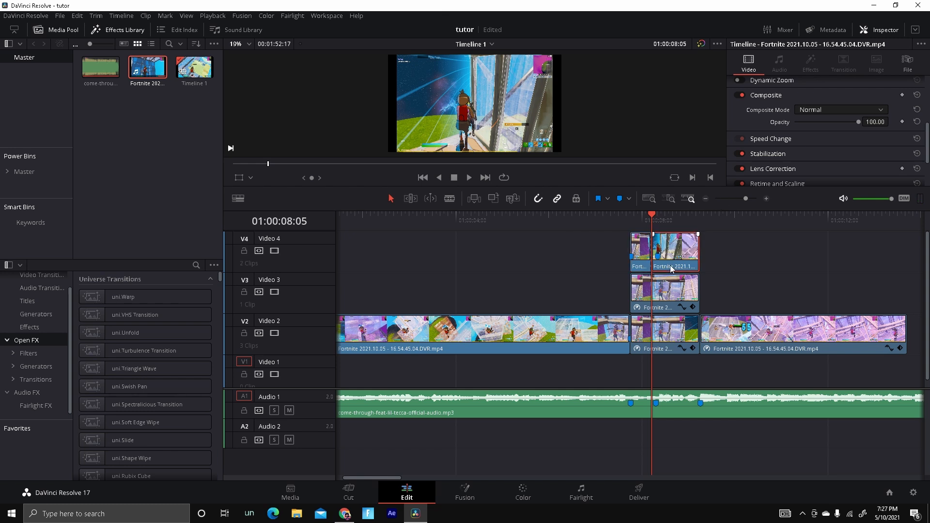
Jump to the Video 4 clip's start and open its retime curve, zooming into the timeline.
key("Up")
right_click(643, 247)
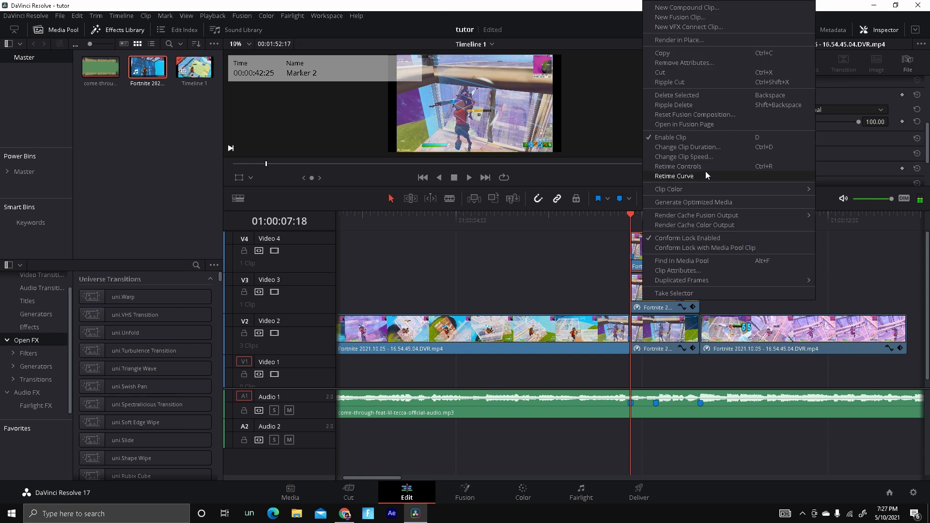
left_click(687, 173)
left_click(767, 198)
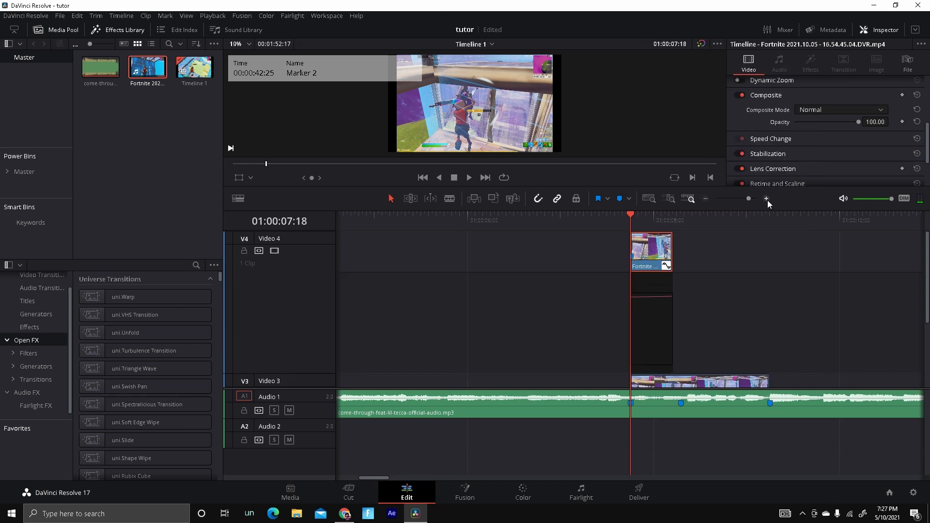
left_click(766, 198)
left_click(767, 199)
Switch the Video 4 clip's retime curve display from Retime Frame to Retime Speed.
right_click(652, 281)
left_click(635, 279)
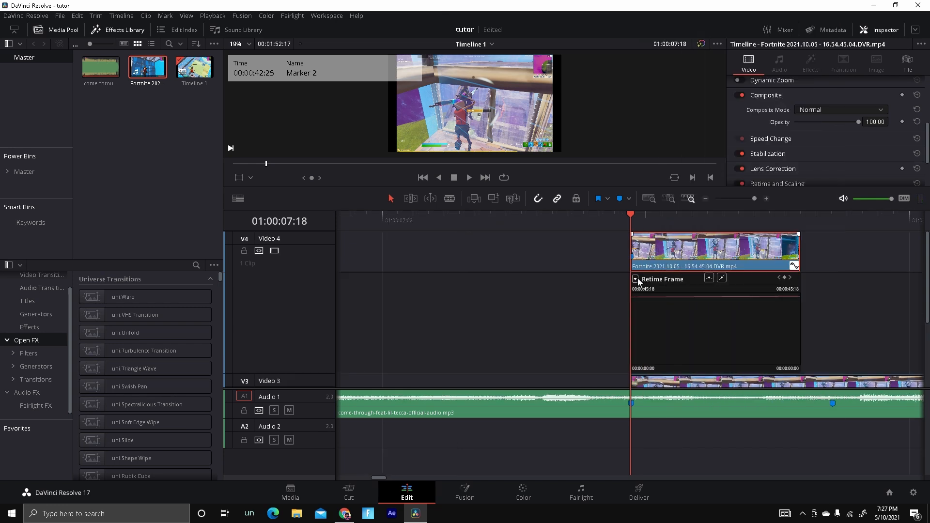
left_click(635, 279)
left_click(641, 503)
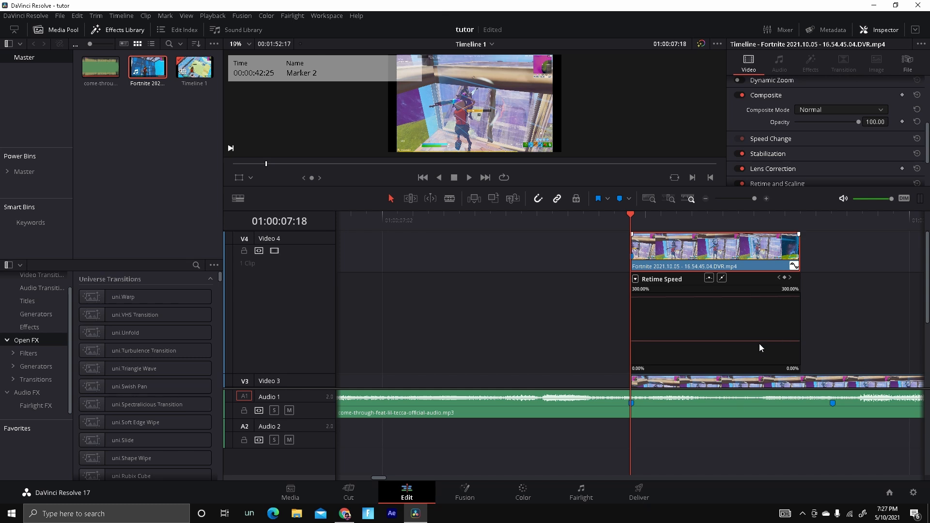
Add a speed keyframe at 01:00:08:01 on the Video 4 clip and raise the speed after it to the maximum.
key("space")
key("space")
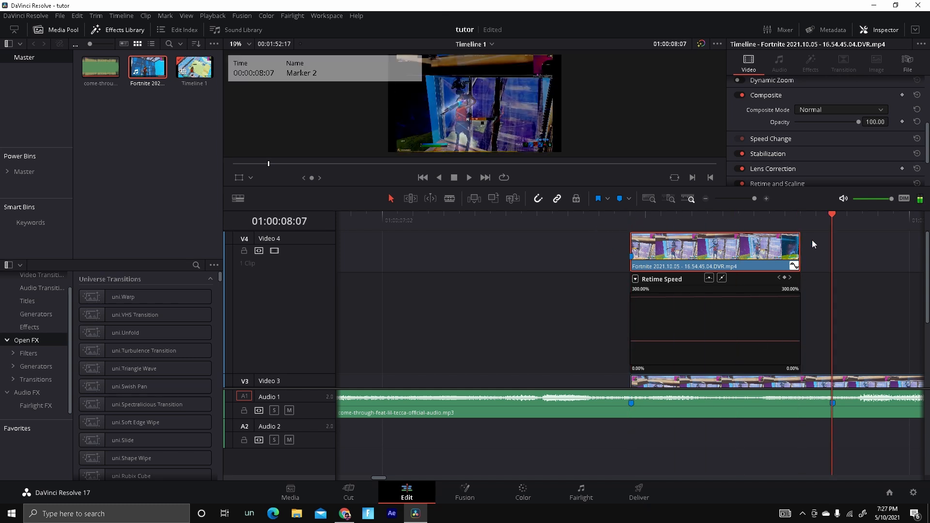
left_click(804, 226)
key("Left")
key("Left")
key("Left")
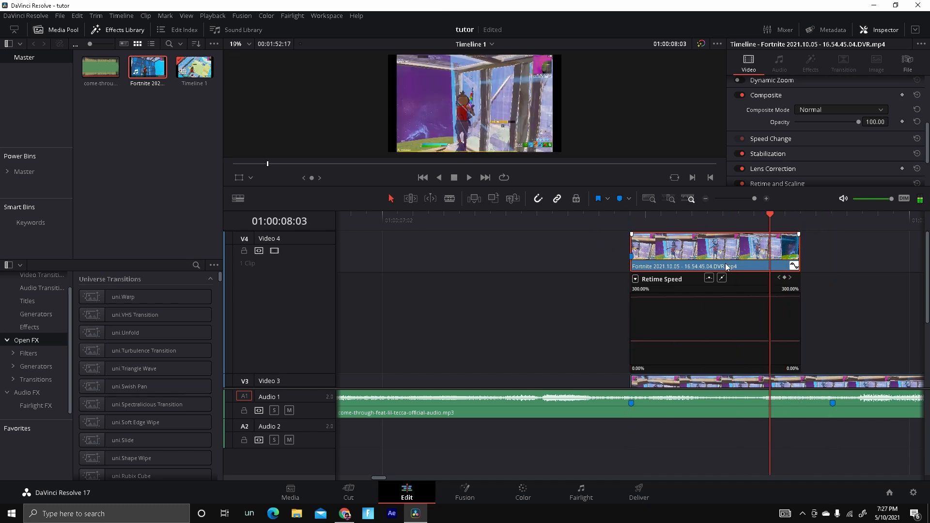
key("Left")
key("Left")
left_click(656, 283)
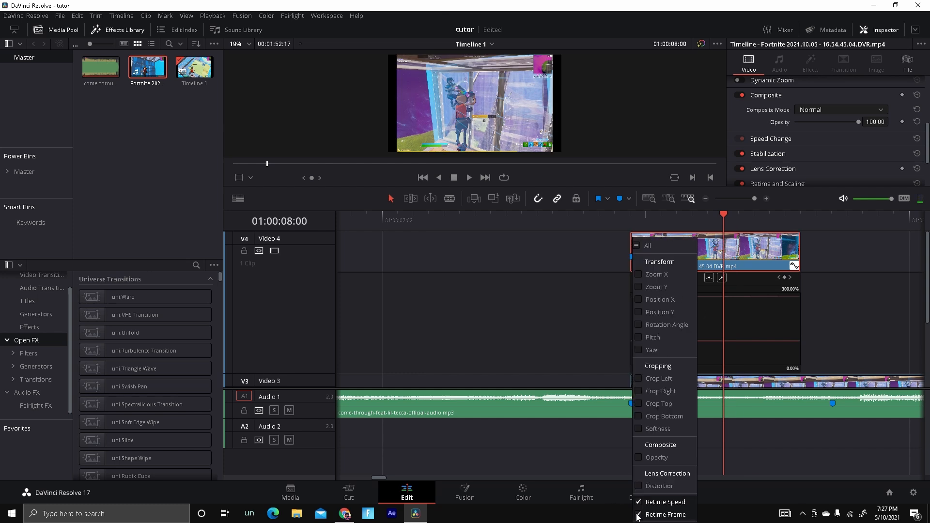
left_click(768, 328)
key("Right")
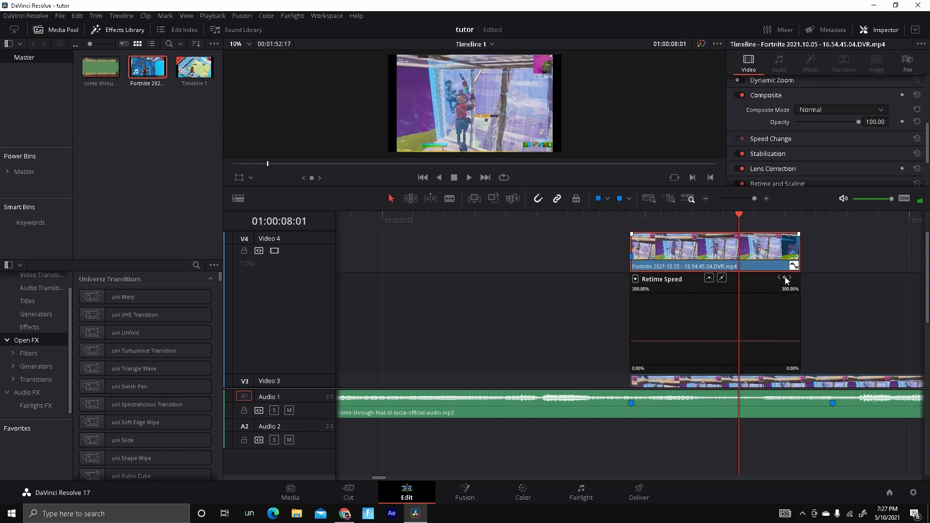
left_click(785, 278)
left_click_drag(764, 342, 747, 38)
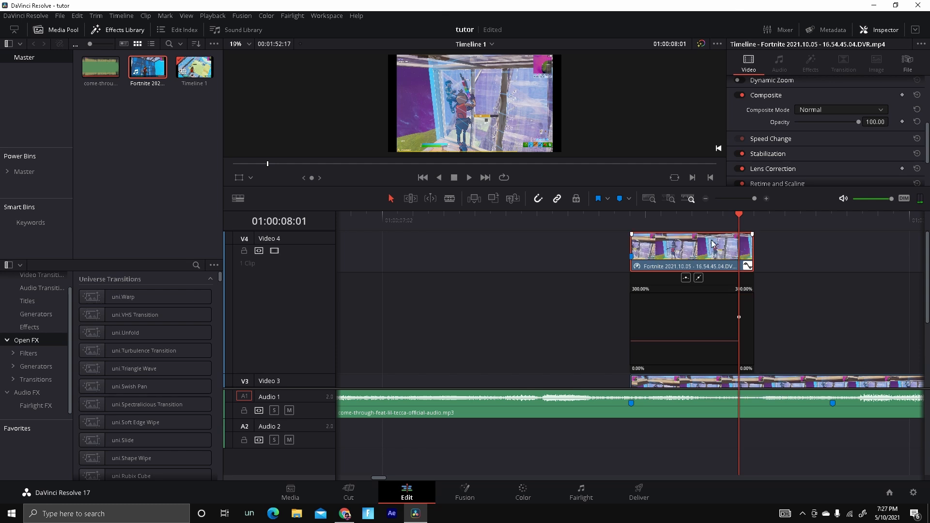
Lower the speed curve before the keyframe to slow the start of the Video 4 clip.
left_click(706, 199)
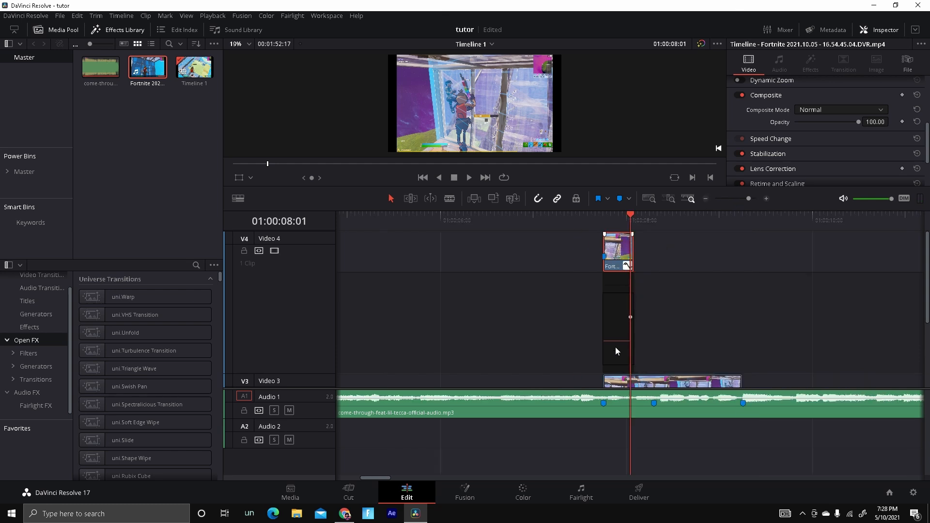
left_click_drag(615, 350, 640, 440)
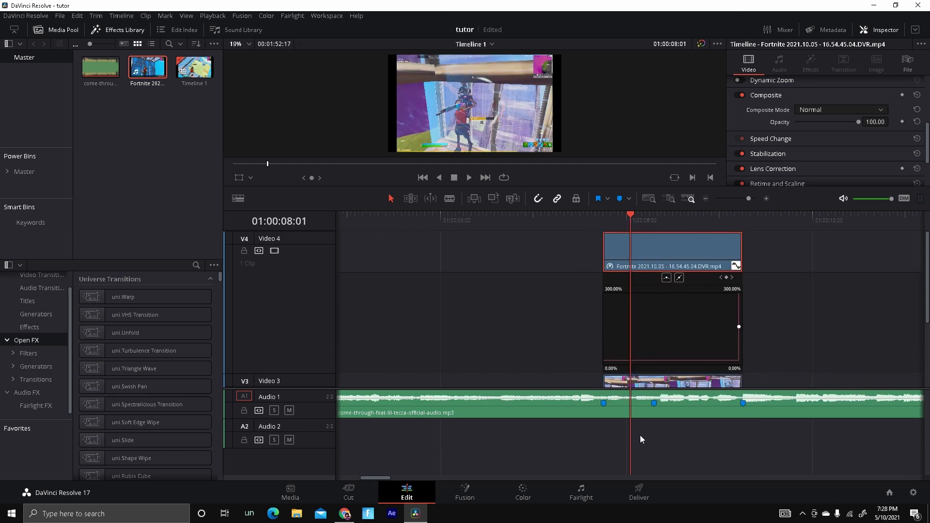
Toggle the Video 4 clip's retime controls and play back the speed ramp from just before it.
mouse_move(631, 219)
left_mouse_down()
mouse_move(750, 249)
mouse_move(741, 256)
left_mouse_up()
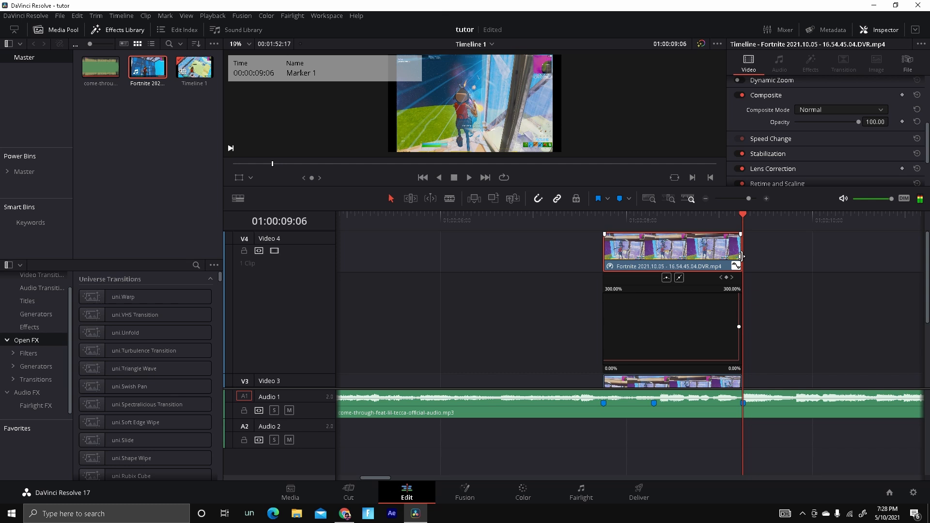
right_click(680, 256)
left_click(714, 179)
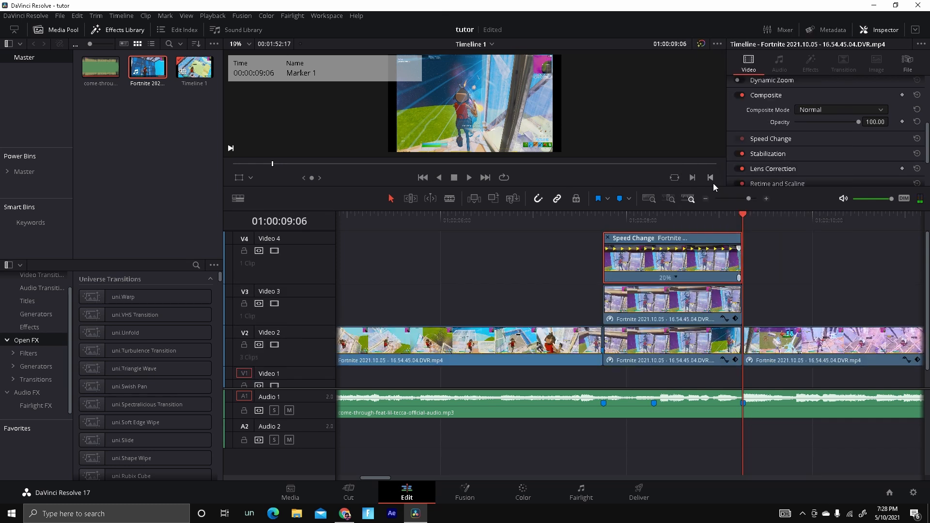
key("ctrl+r")
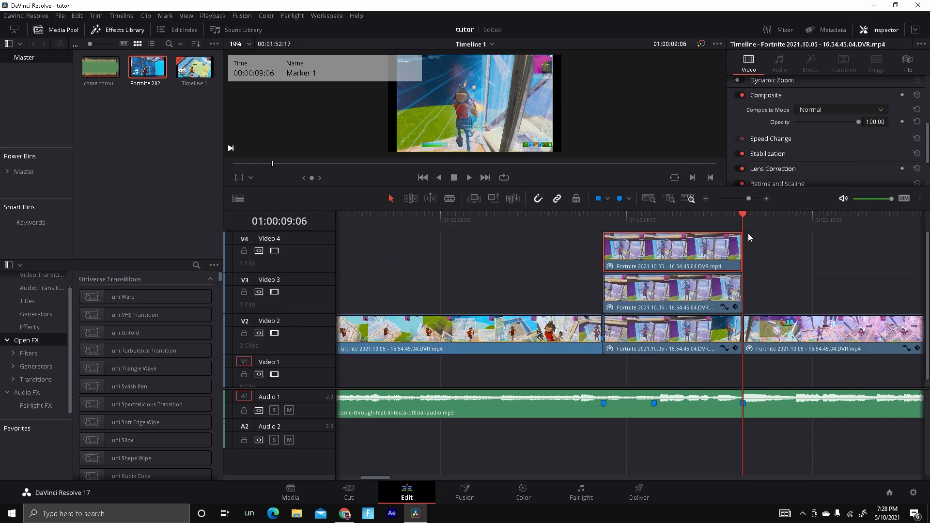
left_click(617, 252)
key("shift+Up")
left_click(469, 177)
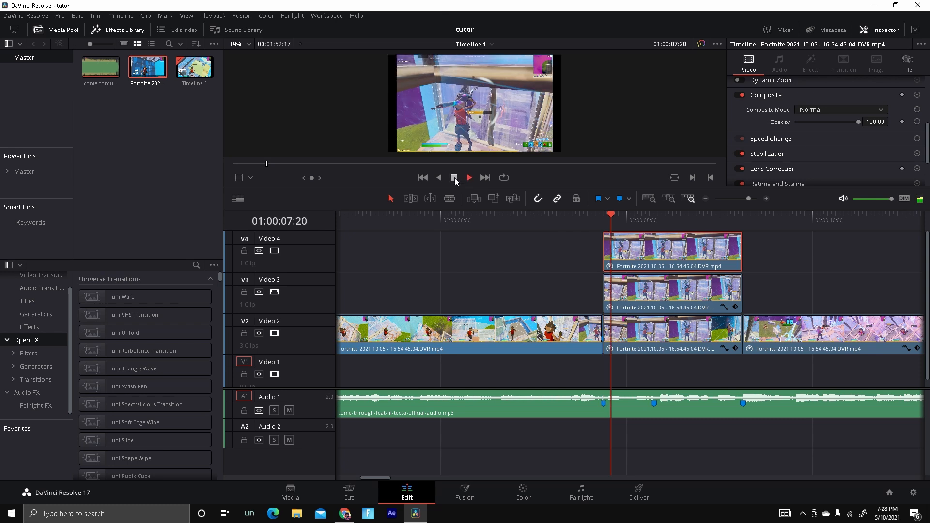
Set the Video 4 clip's Retime Process to Optical Flow, Motion Estimation to Enhanced Better and Resize Filter to Smoother.
left_click(454, 178)
scroll(823, 163, "down", 3)
left_click(840, 140)
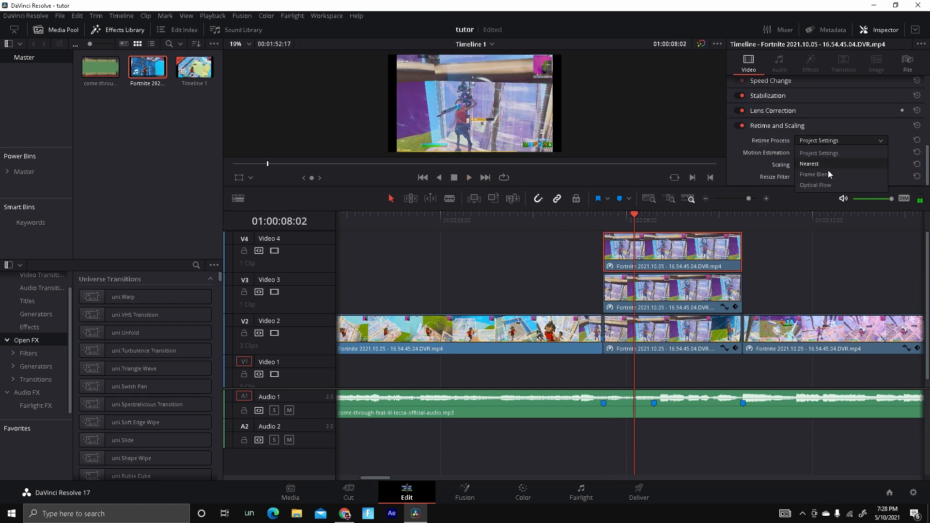
left_click(830, 185)
left_click(833, 152)
left_click(830, 207)
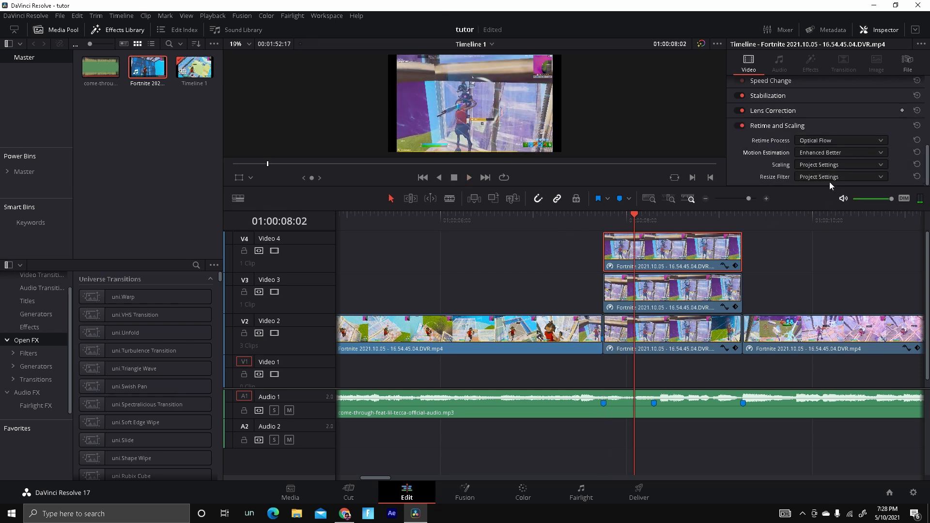
left_click(829, 177)
left_click(824, 209)
Play back the retimed Video 4 clip from just before its start.
left_click(621, 219)
left_click_drag(619, 219, 579, 219)
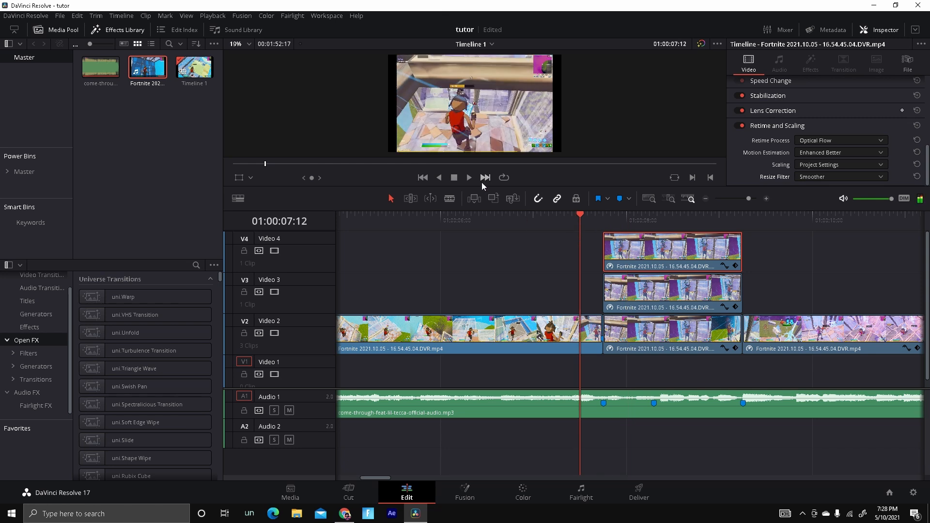
left_click(474, 177)
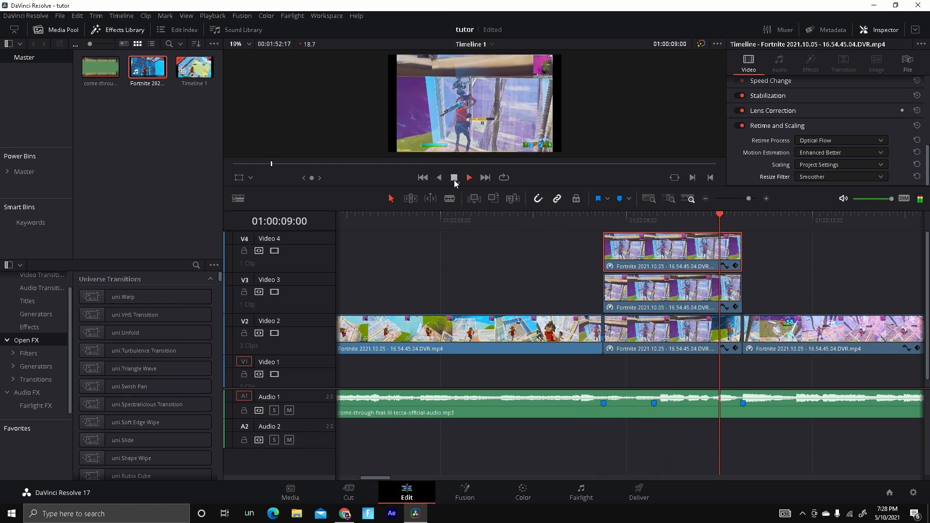
left_click(454, 178)
Search the effects for "pixel" and add the S_WipePixelate transition to the start of the Video 4 clip.
mouse_move(688, 219)
left_mouse_down()
mouse_move(616, 259)
mouse_move(652, 252)
left_mouse_up()
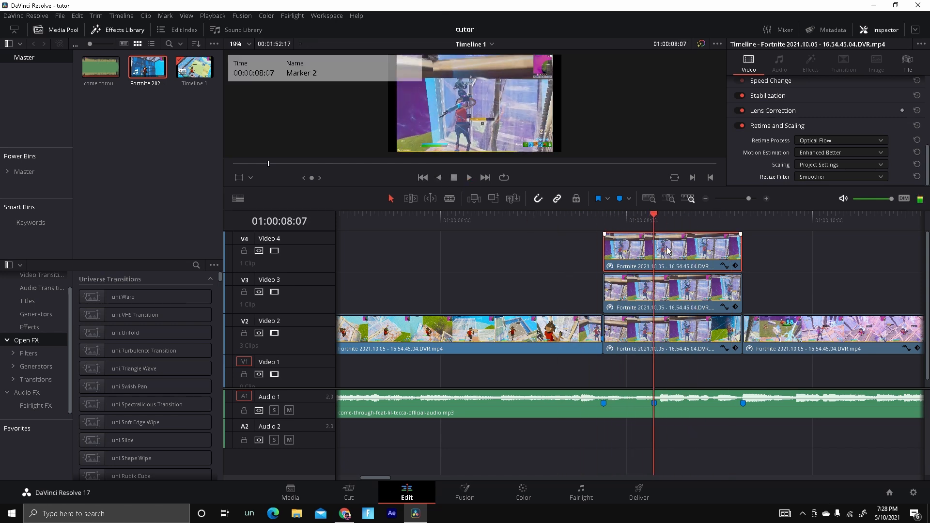
left_click(196, 266)
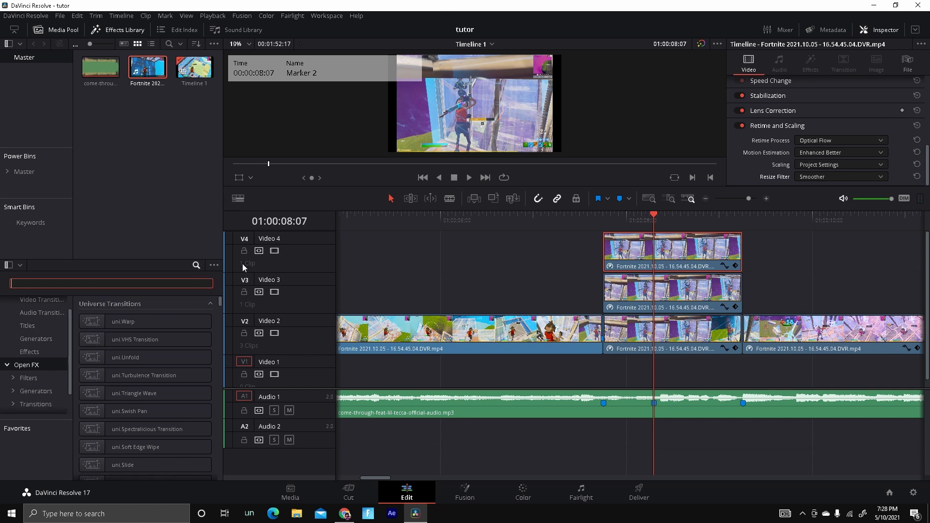
type("pixel")
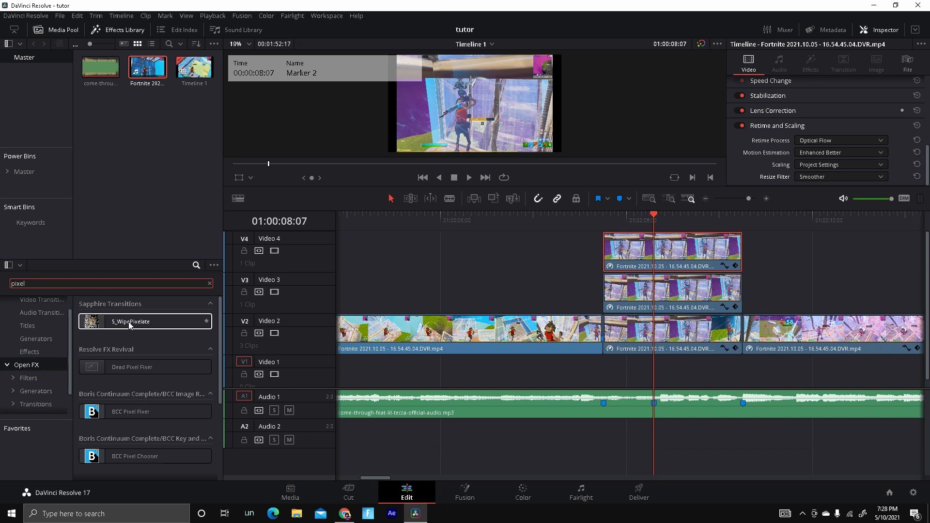
left_click_drag(113, 330, 614, 251)
Play back the pixelate transition on the Video 4 clip from its start.
left_click_drag(655, 219, 600, 228)
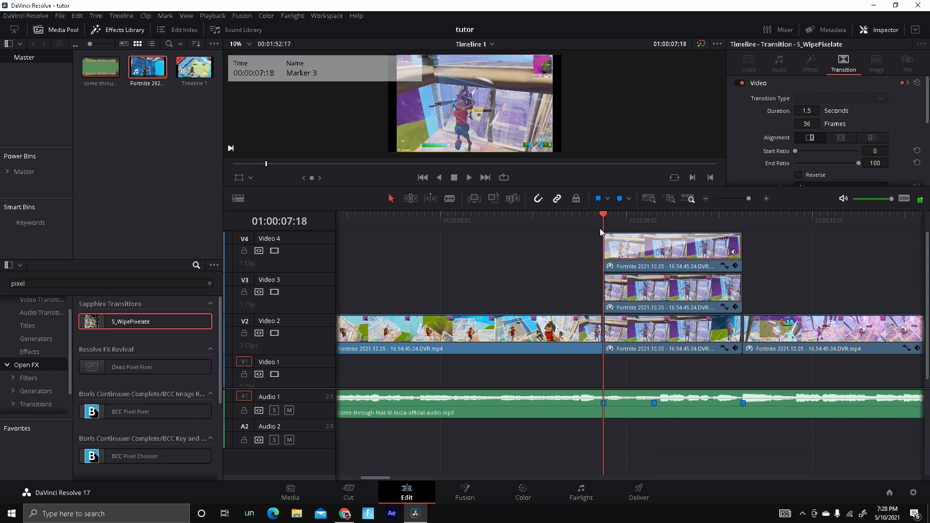
key("space")
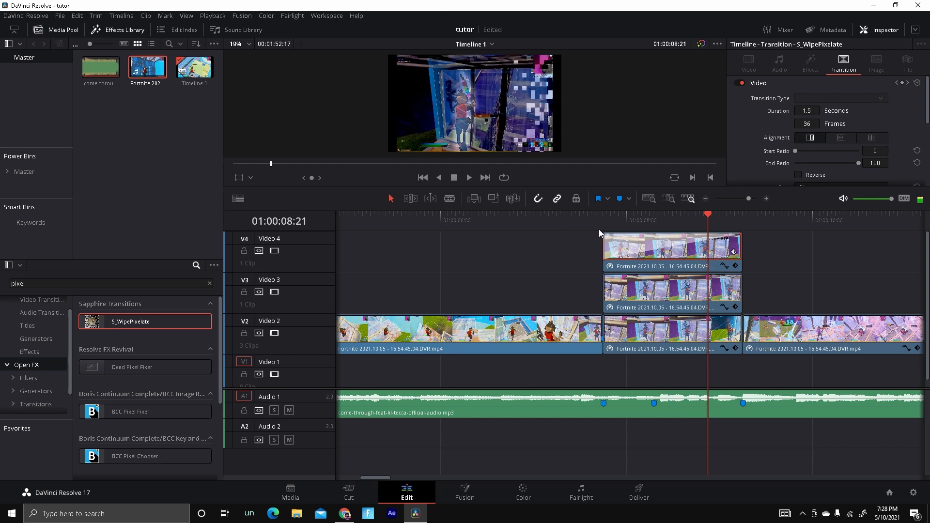
key("space")
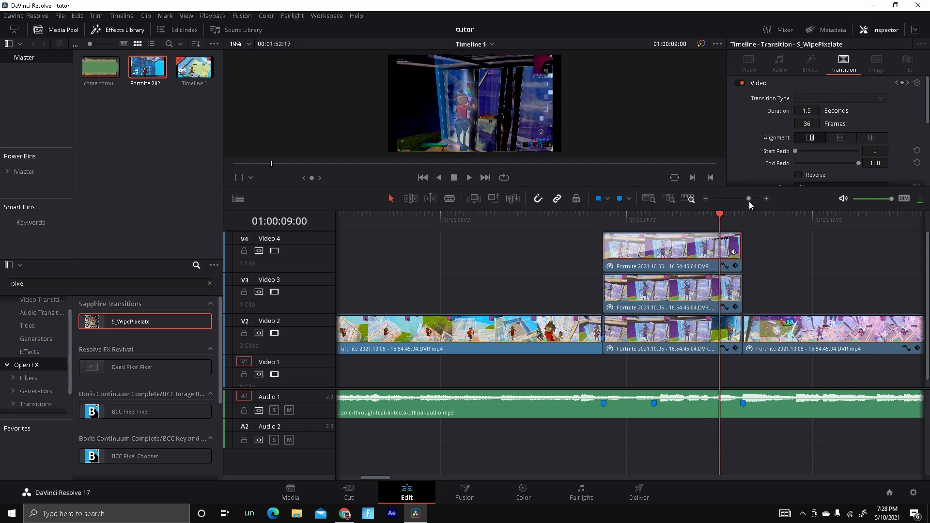
left_click_drag(720, 214, 603, 246)
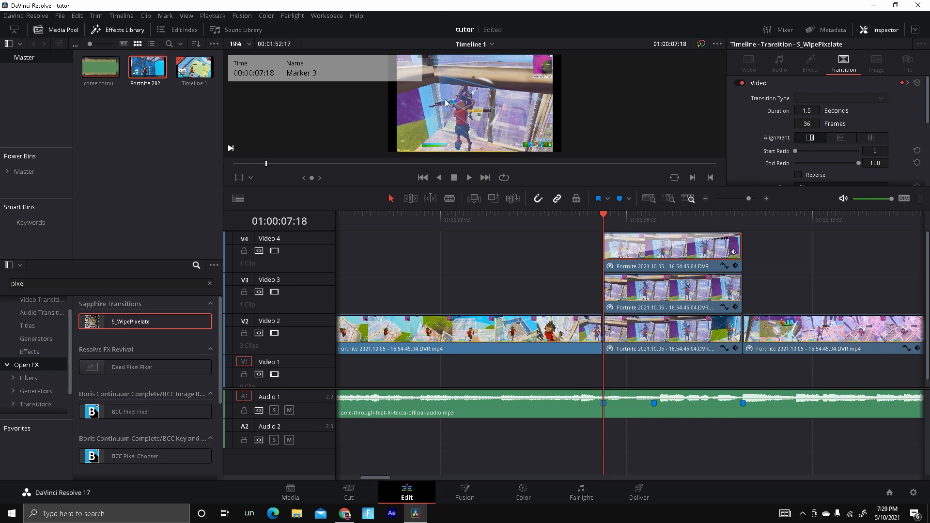
left_click_drag(612, 219, 604, 221)
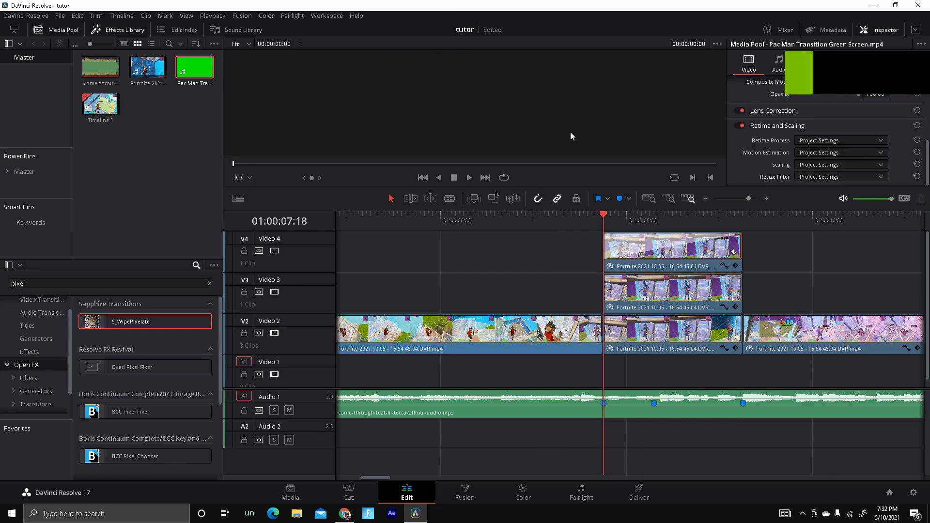
Place the Pac Man Transition Green Screen clip on a new Video 5 track above the Video 4 clip.
left_click(194, 69)
left_click_drag(194, 69, 614, 252)
right_click(649, 245)
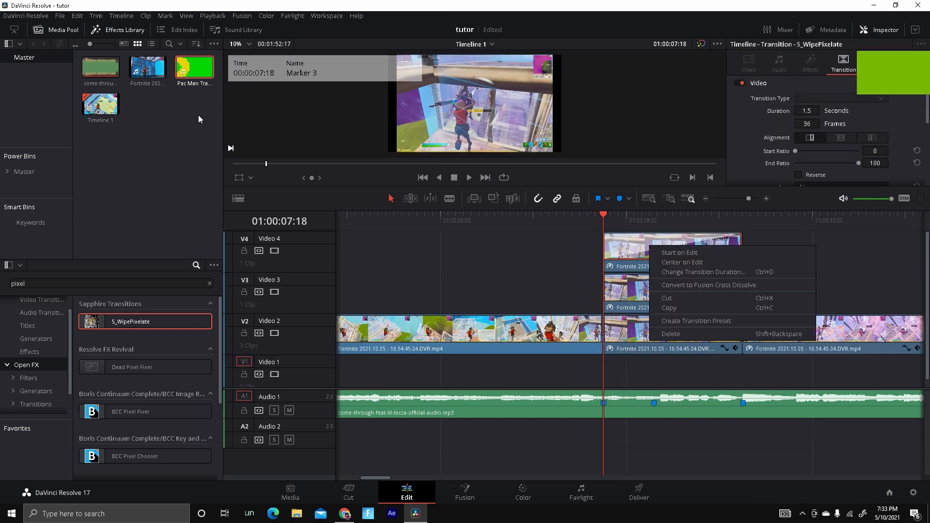
left_click_drag(194, 70, 629, 251)
right_click(648, 251)
left_click(704, 331)
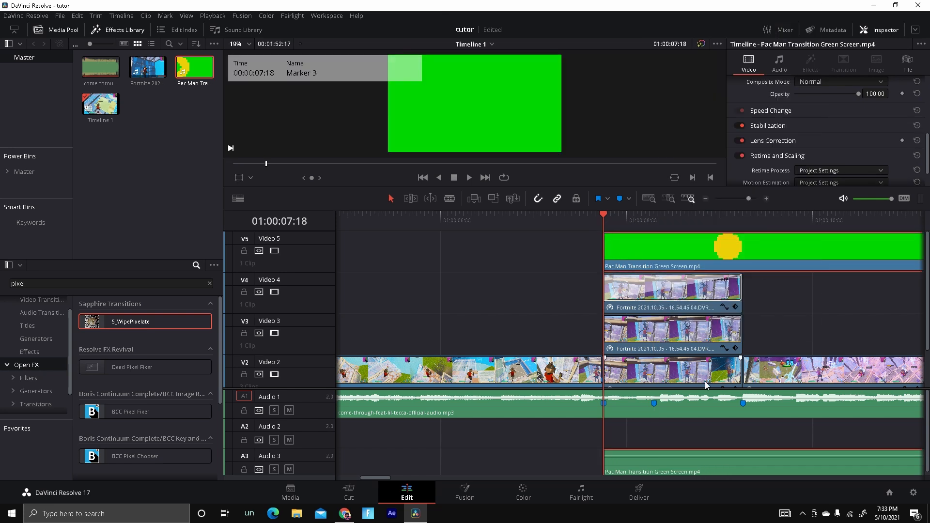
Delete the Pac Man clip's audio from the Audio 3 track.
left_click(709, 406)
left_click(742, 466)
key("BackSpace")
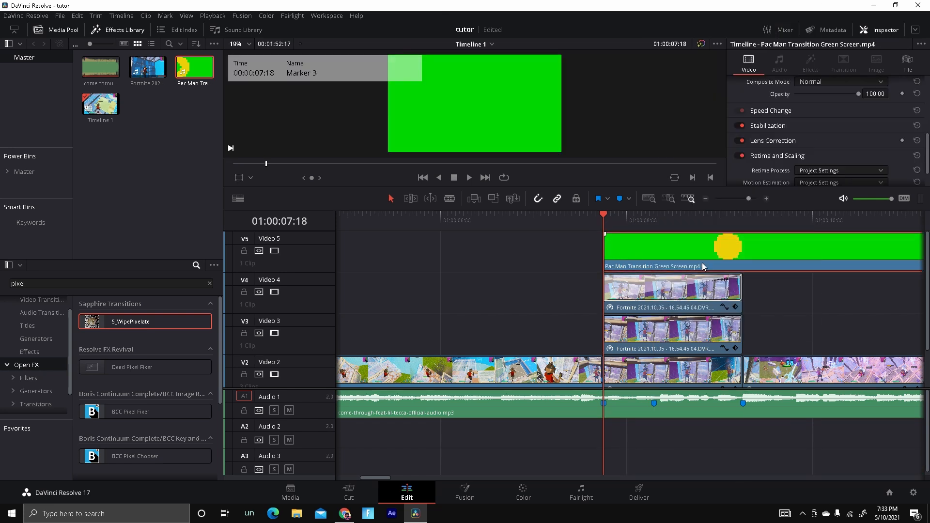
Shift the Pac Man clip earlier along Video 5 and zoom the timeline.
left_click_drag(702, 262, 520, 255)
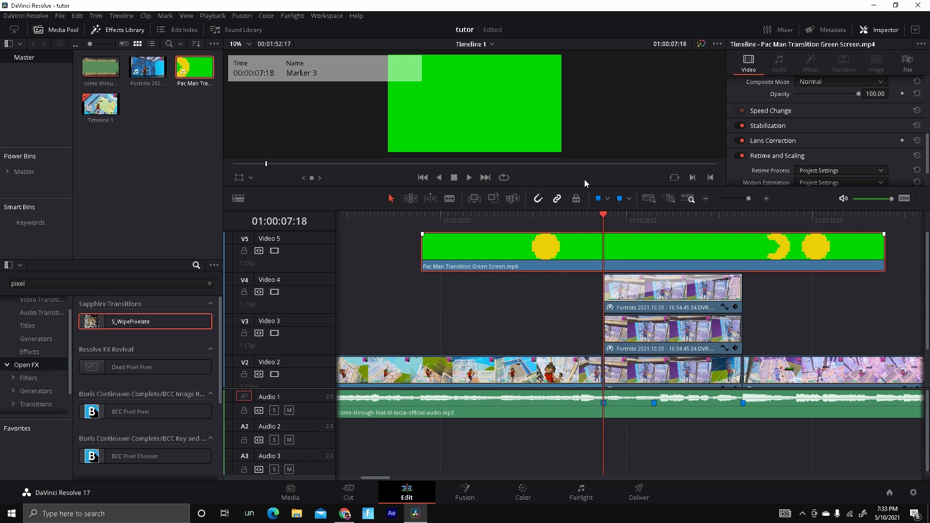
left_click(705, 198)
left_click_drag(688, 246, 631, 258)
Split the Pac Man clip at 01:00:08:01 and delete the part before the cut.
key("Right")
key("Right")
key("Right")
key("Right")
key("Right")
key("Right")
key("Right")
key("Right")
key("Right")
key("Right")
key("Right")
key("Right")
key("Right")
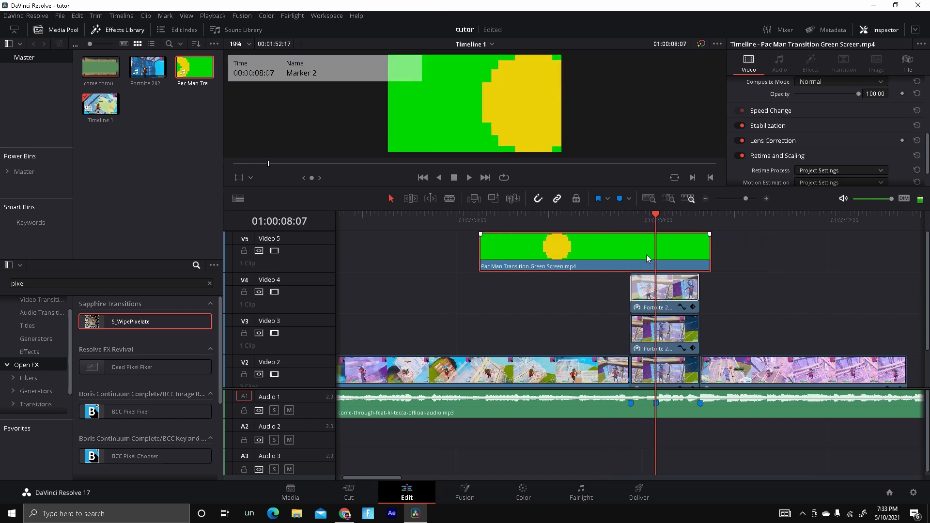
key("Left")
key("Left")
key("Left")
key("Left")
key("Left")
key("Left")
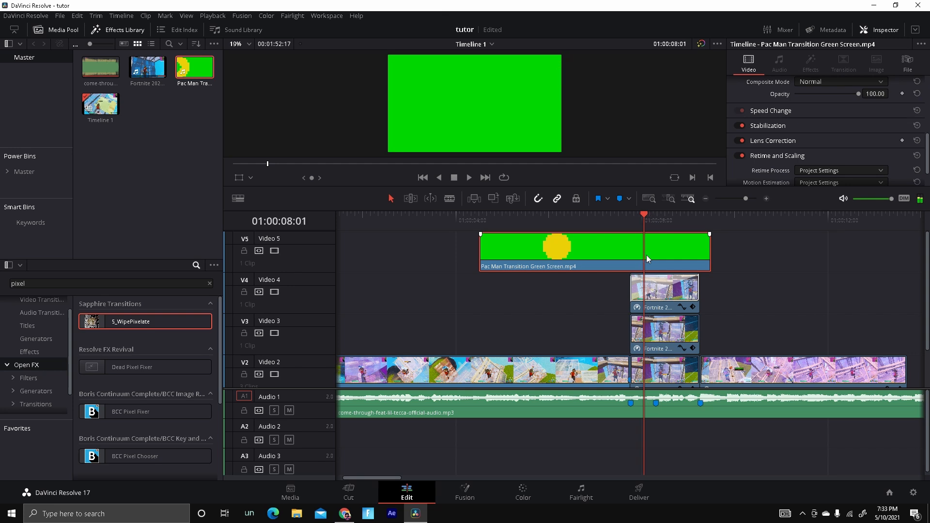
key("ctrl+b")
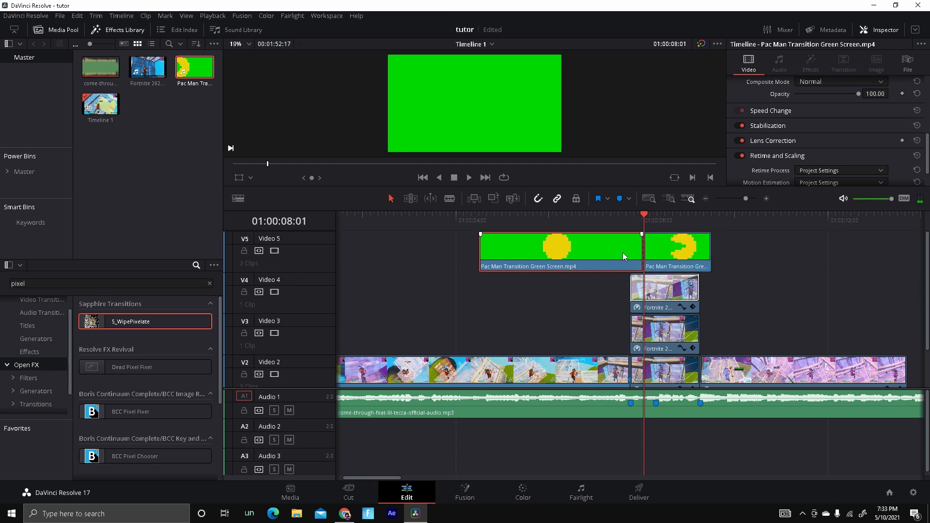
key("Delete")
Align the trimmed Pac Man clip with the start of the Video 4 clip and preview it.
left_click_drag(676, 257, 663, 270)
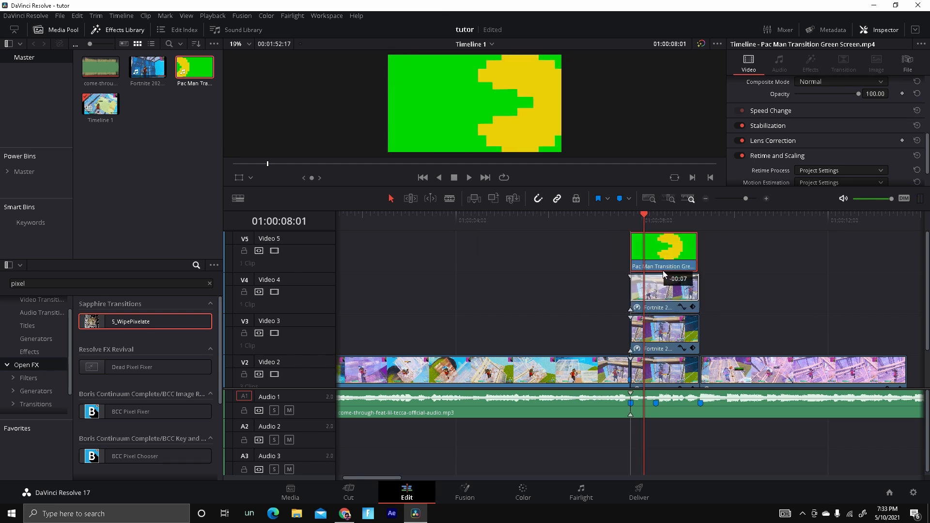
left_click(629, 218)
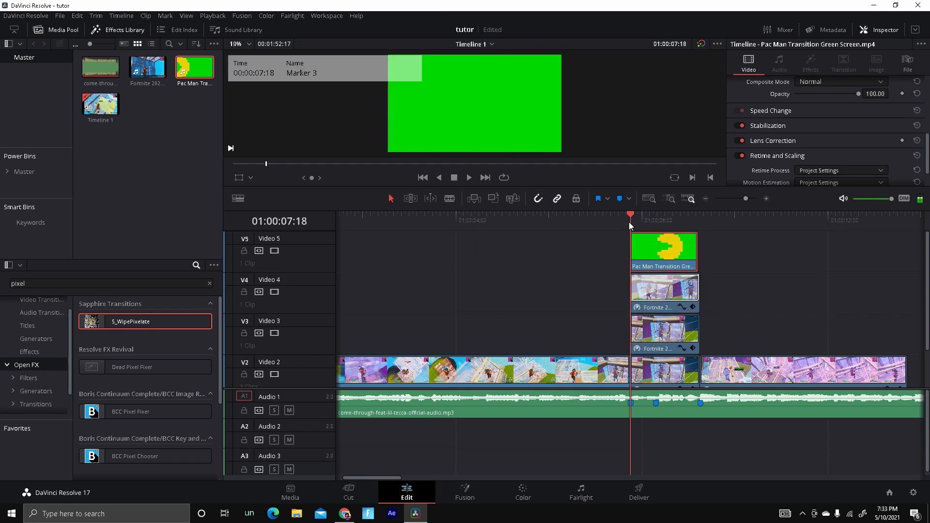
left_click(468, 178)
left_click(457, 179)
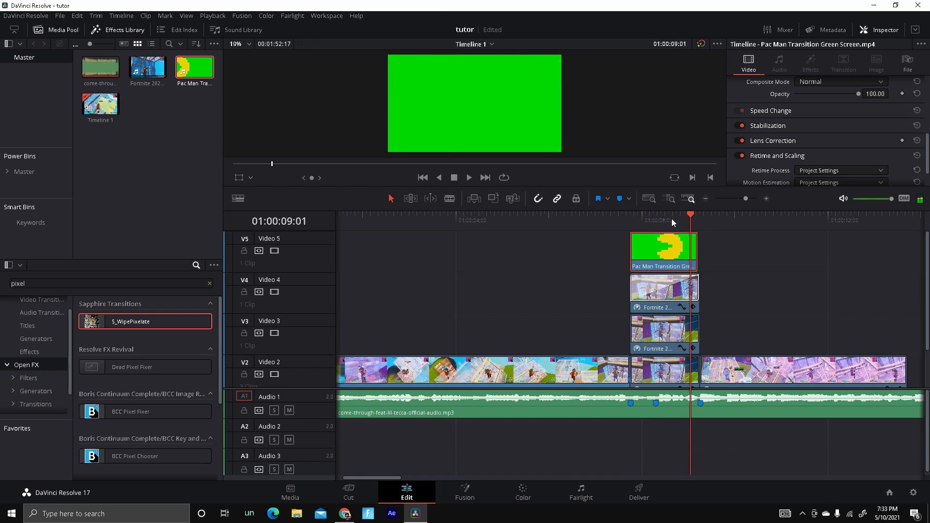
Step backwards frame by frame through the Pac Man overlay.
key("Left")
key("Left")
key("Left")
key("Left")
key("Left")
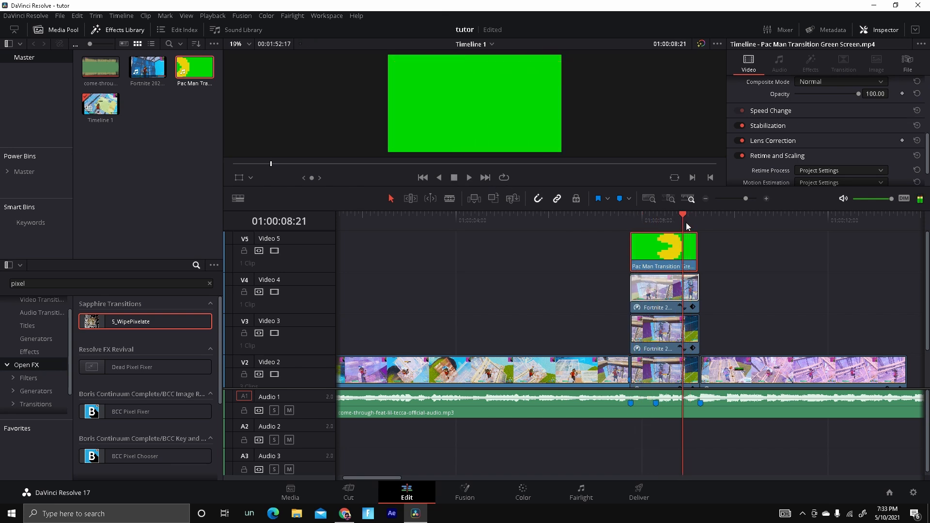
key("Left")
key("Left")
key("Left")
key("Left")
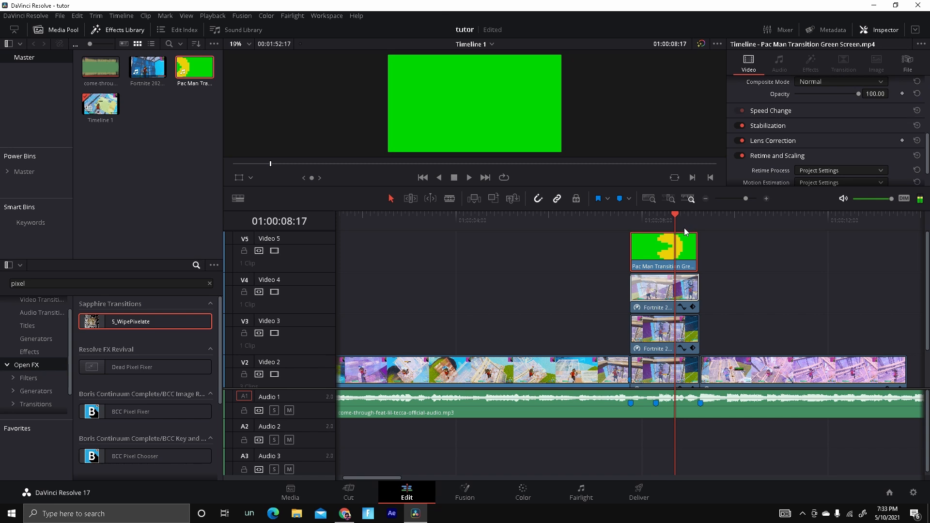
key("Left")
key("Left")
key("Left")
key("Left")
key("Left")
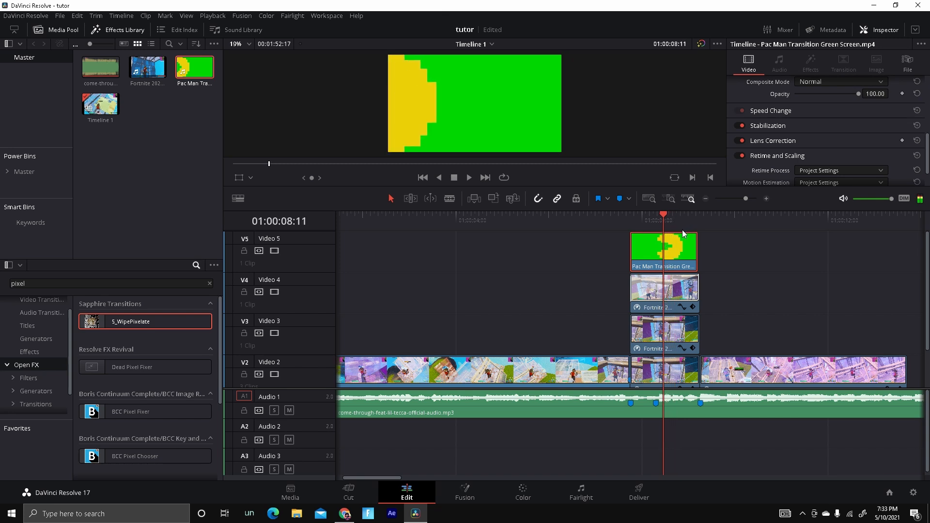
Move the Pac Man clip later along Video 5.
key("Right")
key("Right")
key("Right")
key("Right")
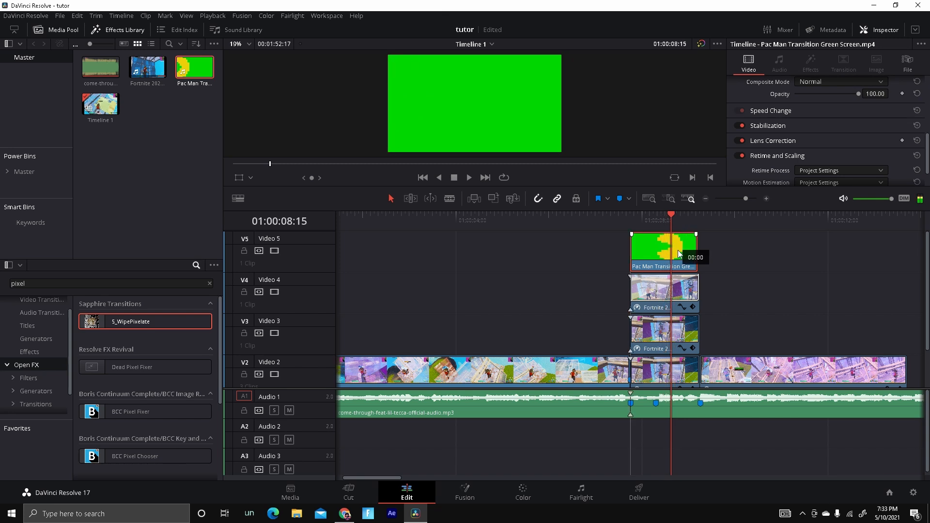
left_click_drag(686, 256, 711, 246)
left_click(650, 255)
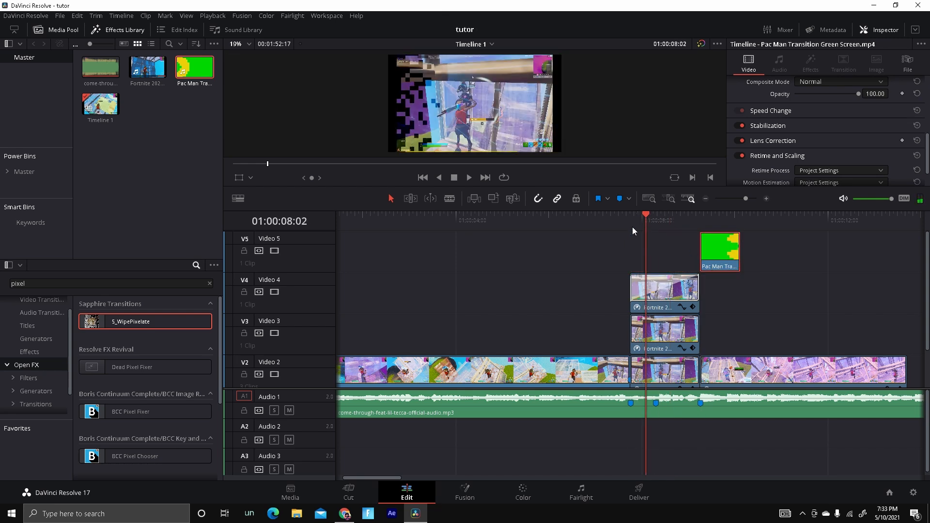
Play back and step through the section under the Video 4 clip.
left_click(631, 226)
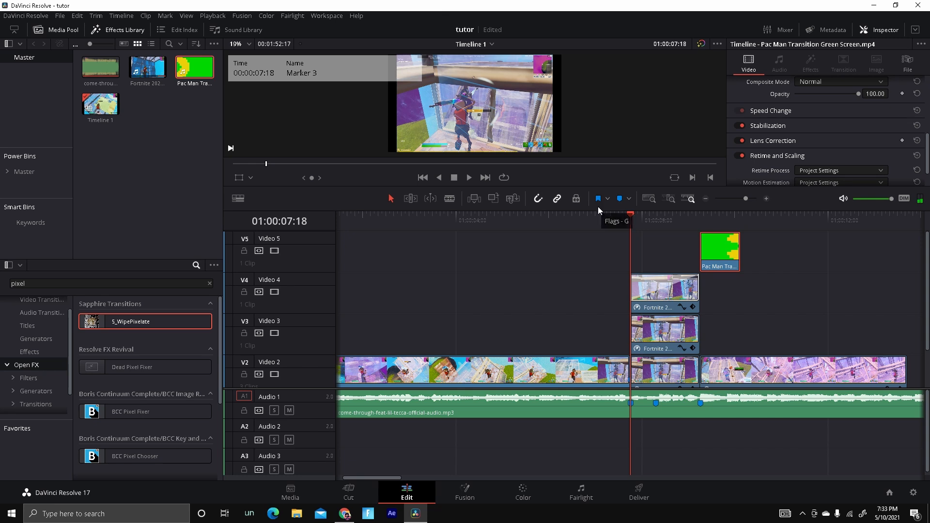
key("space")
key("space")
key("Left")
key("Left")
key("Left")
key("Left")
key("Left")
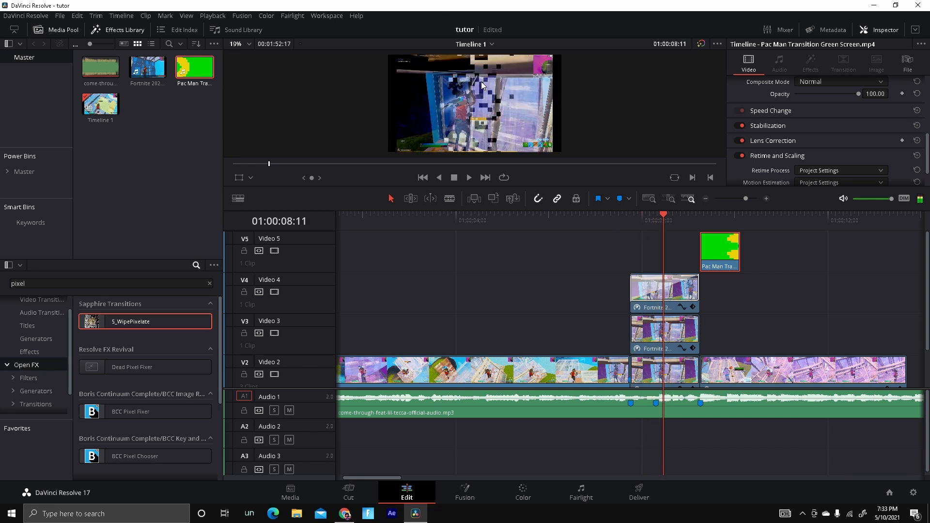
Move the Pac Man clip to start at Marker 2, 01:00:08:07, and play it back.
left_click_drag(721, 252, 679, 251)
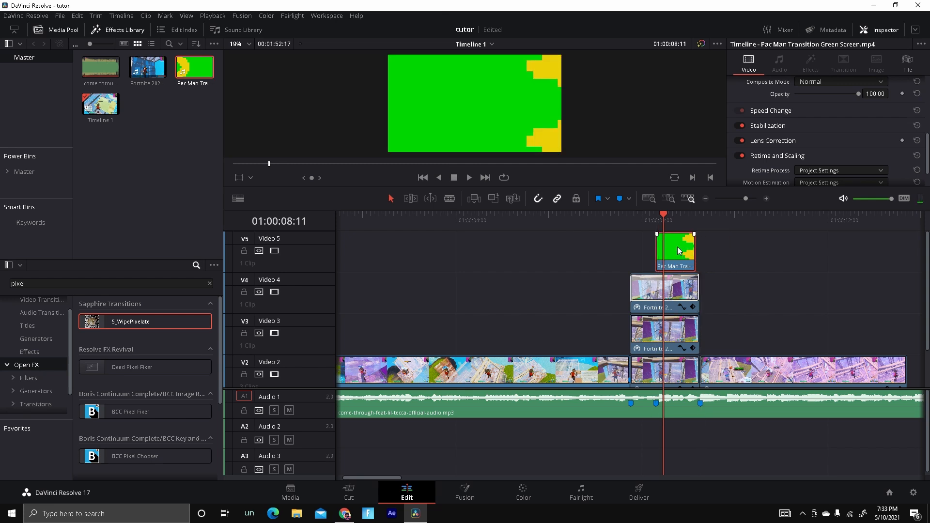
left_click(654, 223)
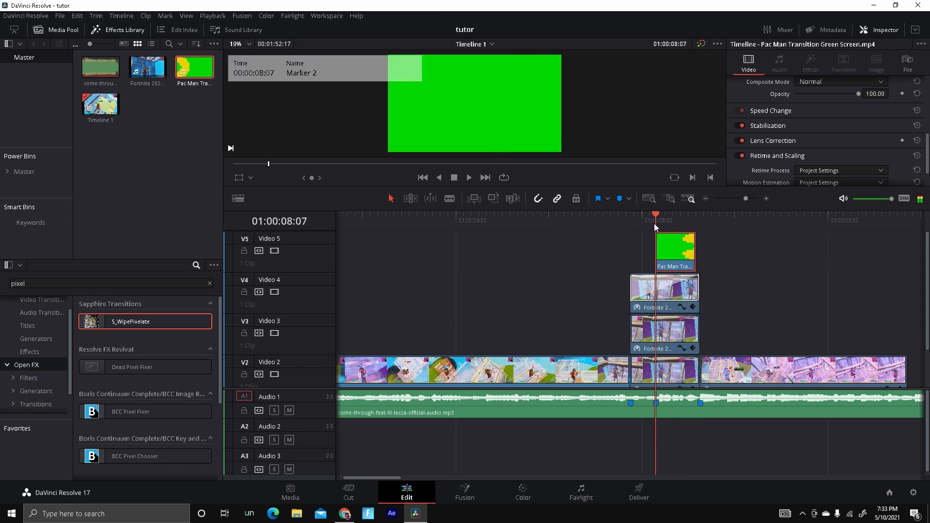
left_click(468, 179)
left_click(455, 177)
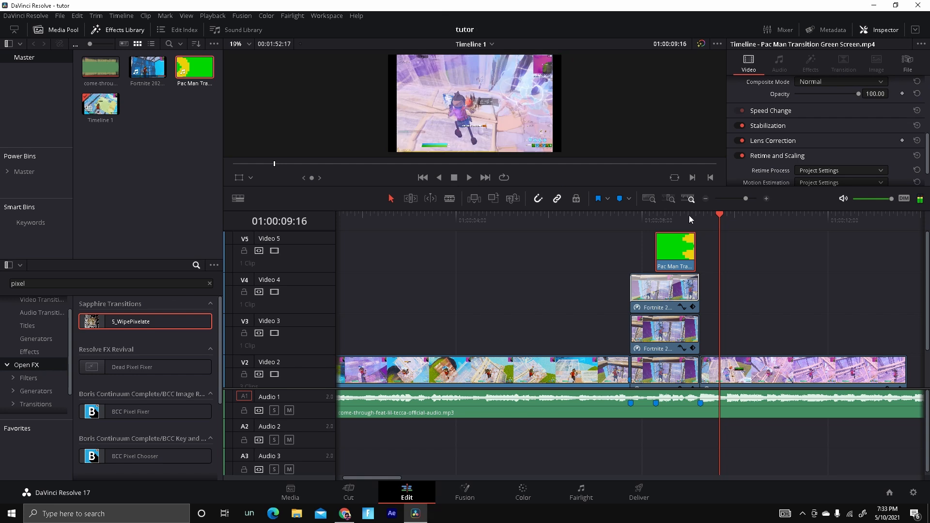
Open the Pac Man green-screen clip from Video 5 in the Fusion page.
mouse_move(712, 221)
left_mouse_down()
mouse_move(702, 235)
mouse_move(681, 238)
left_mouse_up()
right_click(676, 243)
left_click(667, 250)
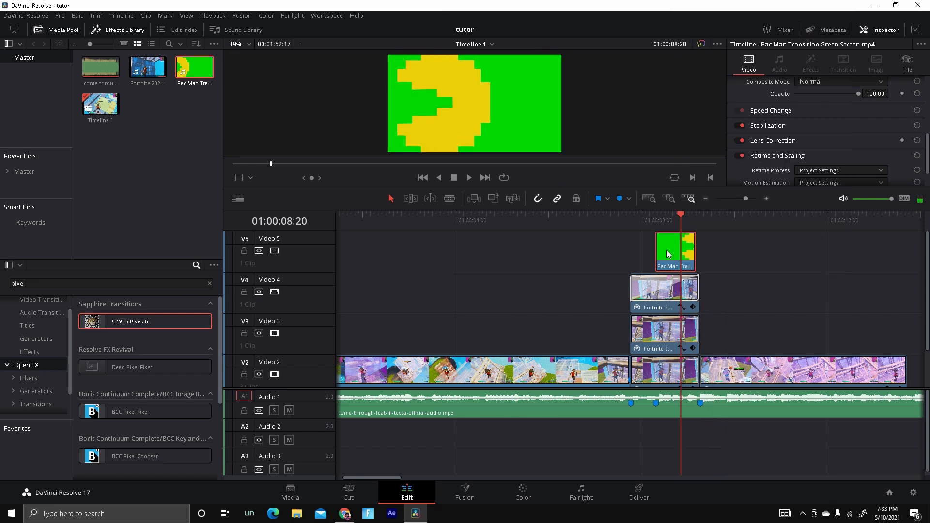
left_click(466, 490)
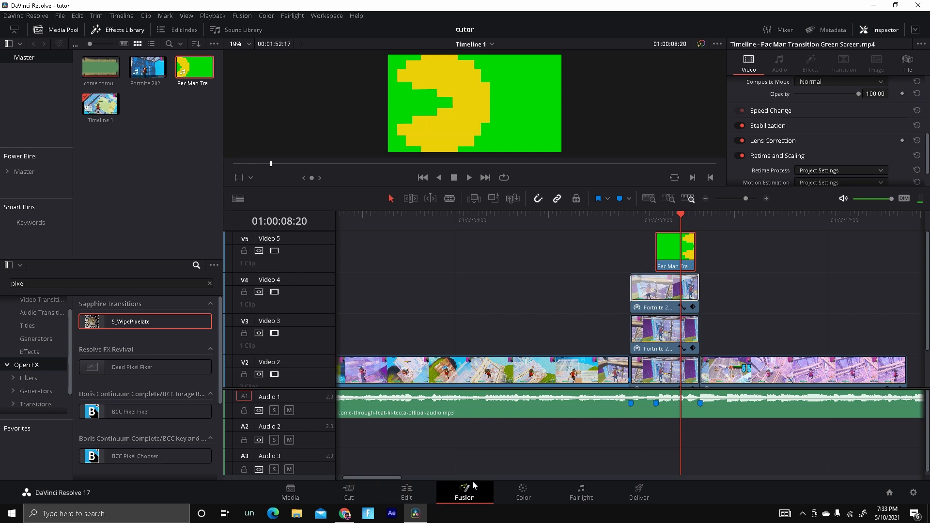
Add a Delta Keyer node between MediaIn1 and MediaOut1.
key("shift+space")
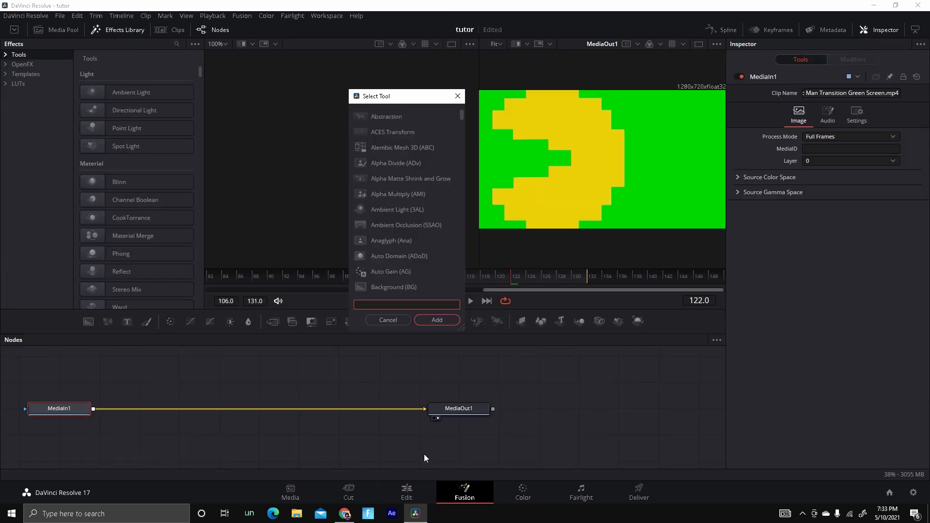
type("delta")
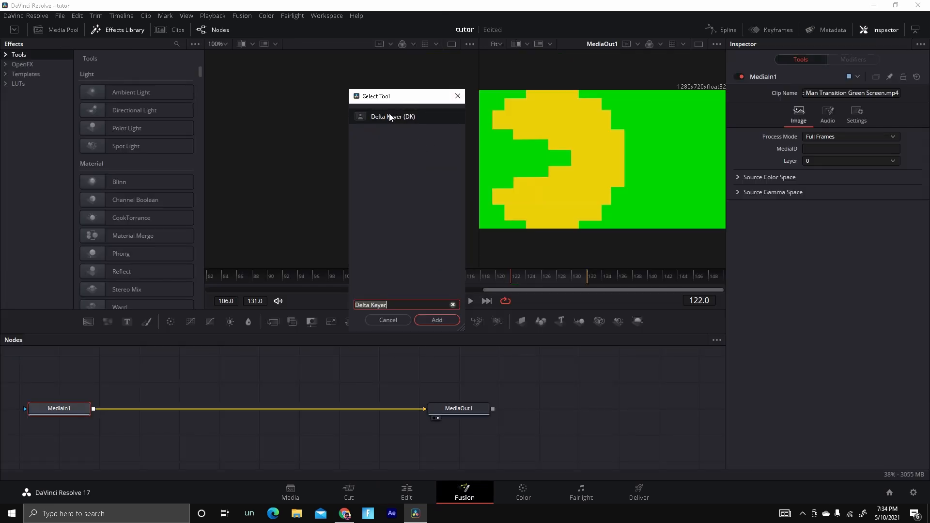
double_click(391, 115)
key("shift+space")
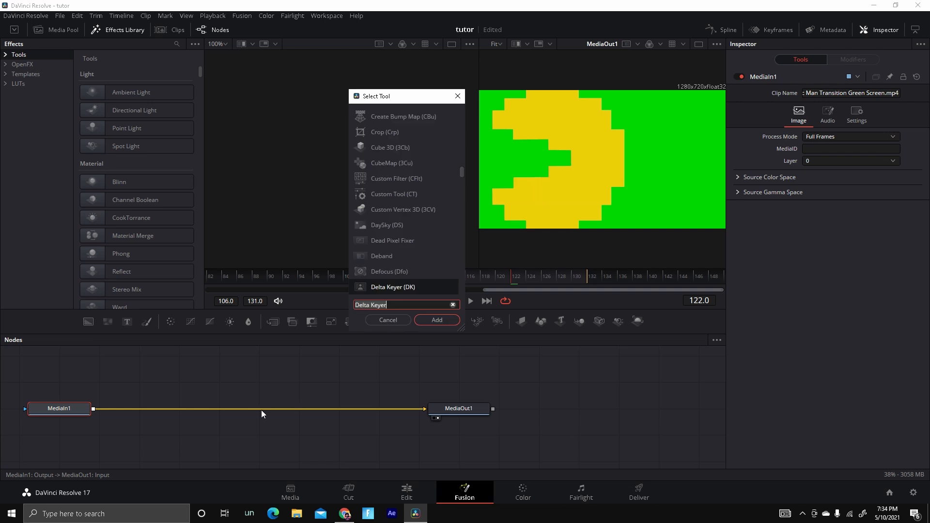
key("Return")
Set the Delta Keyer's background color to pure green, #00ff00.
left_click(826, 136)
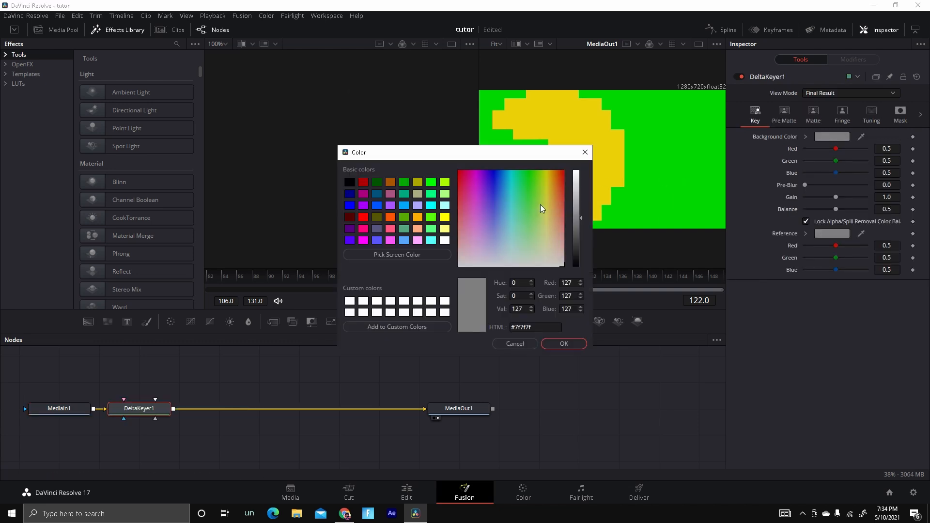
left_click(432, 218)
left_click(562, 344)
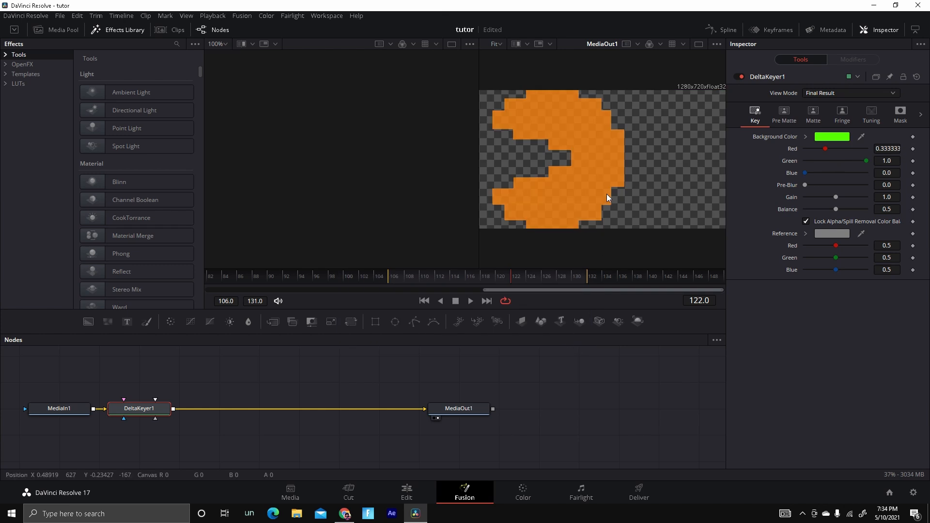
left_click(824, 136)
left_click(433, 184)
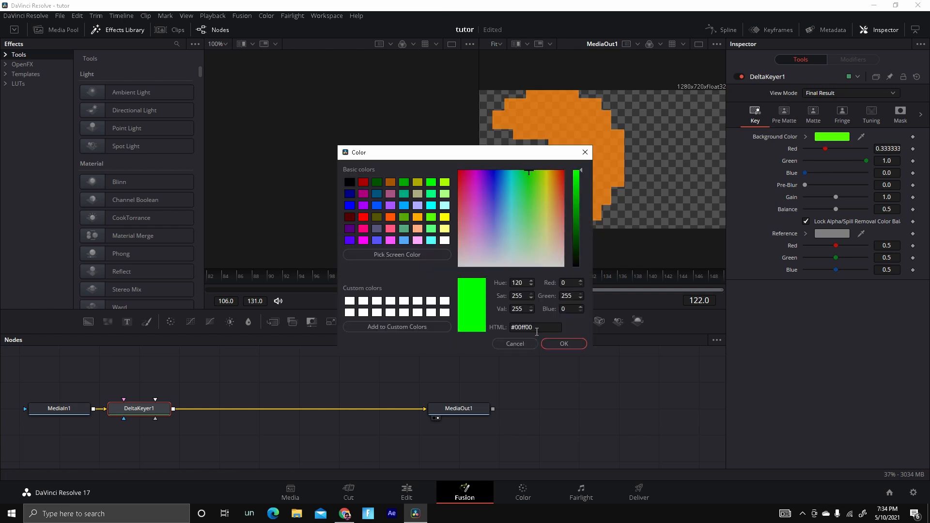
left_click(562, 344)
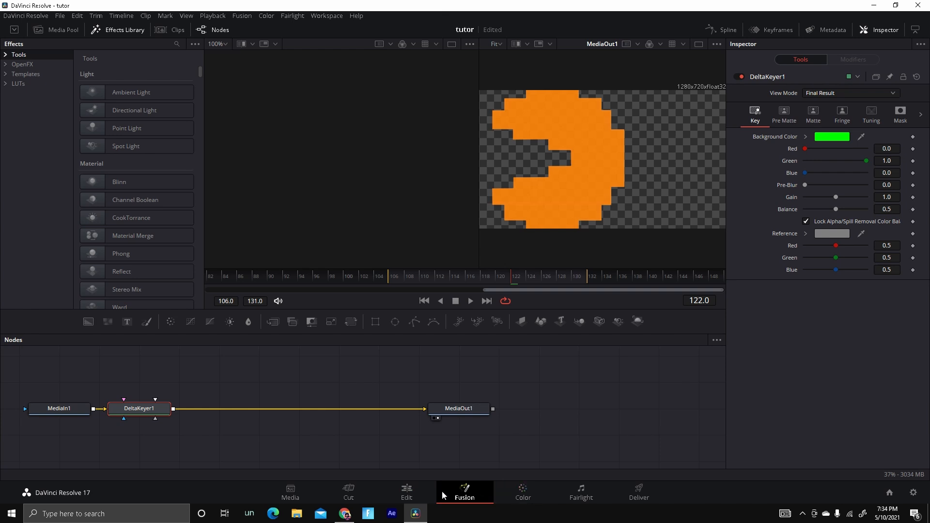
Add an S_HueSatBright node after the Delta Keyer.
left_click(408, 492)
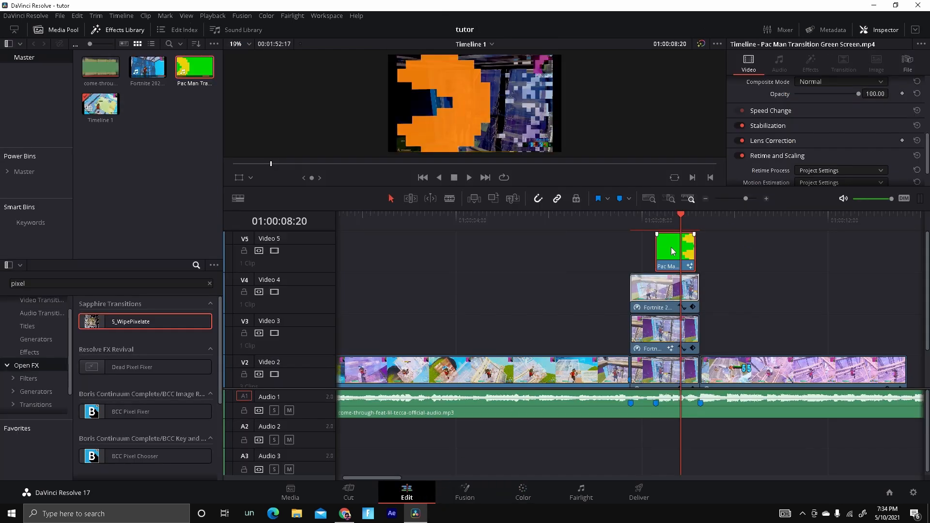
left_click(461, 493)
key("shift+space")
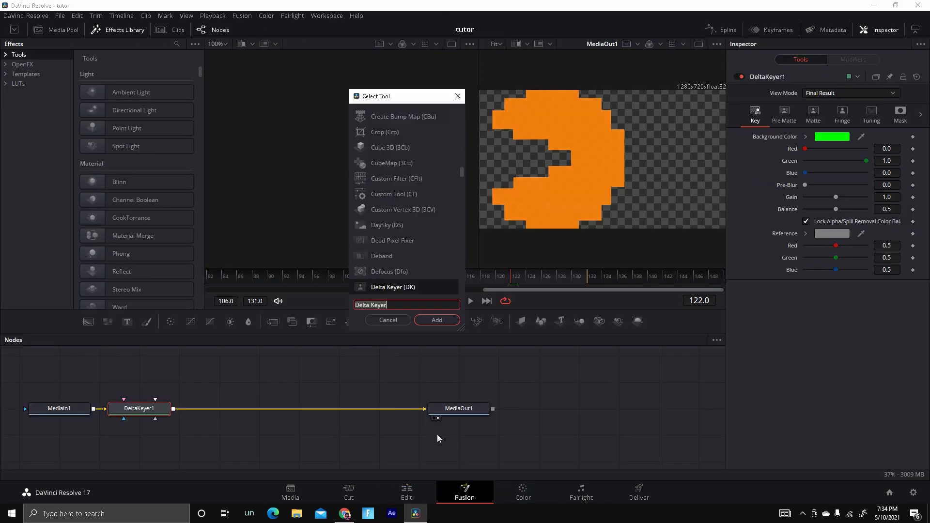
type("hue")
left_click(403, 146)
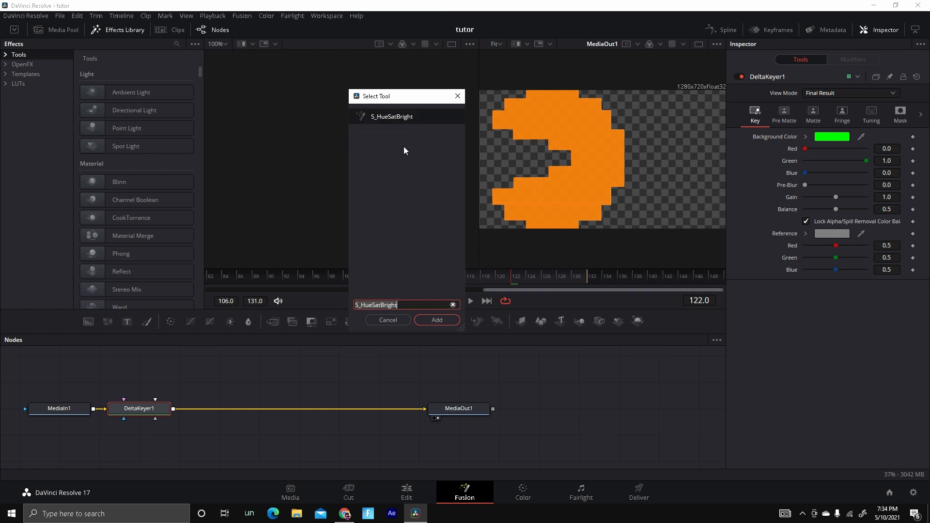
key("Return")
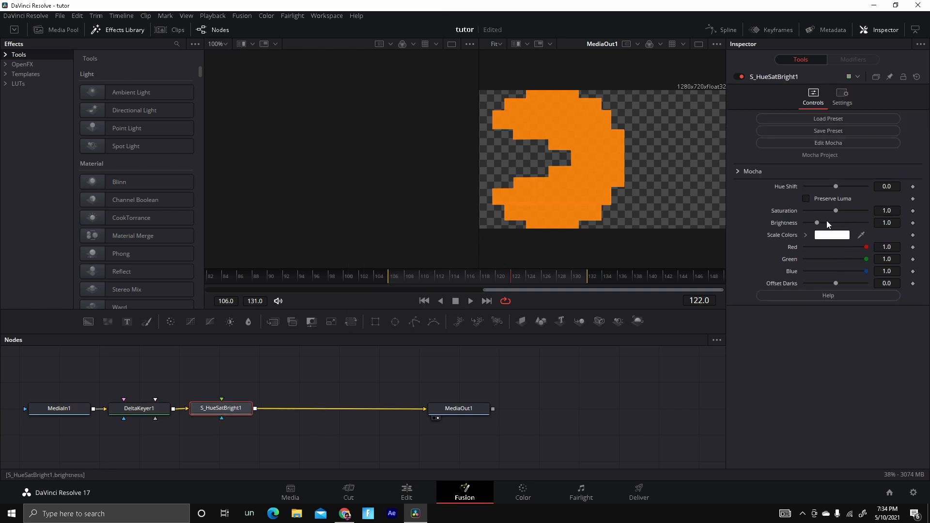
Set the S_HueSatBright Hue Shift to 0.11 and return to the Edit page.
left_click_drag(836, 211, 841, 186)
left_click(835, 215)
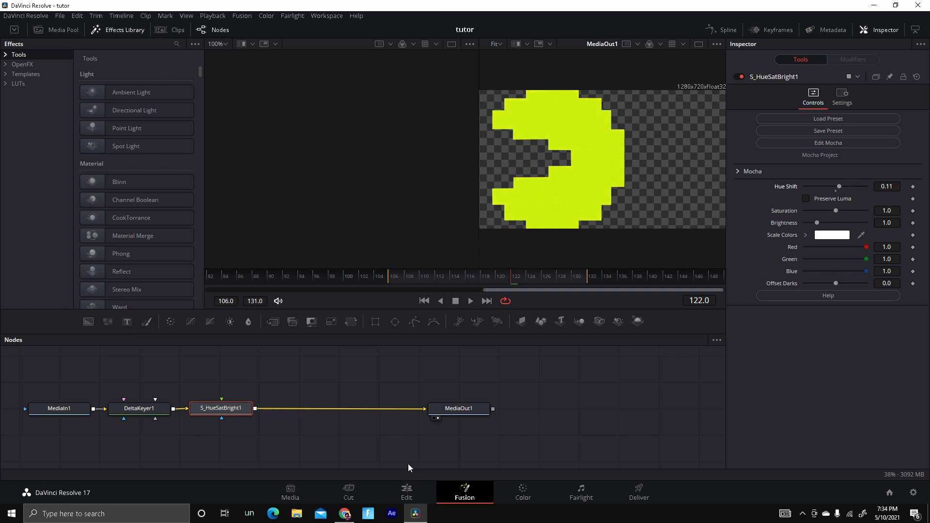
left_click(406, 492)
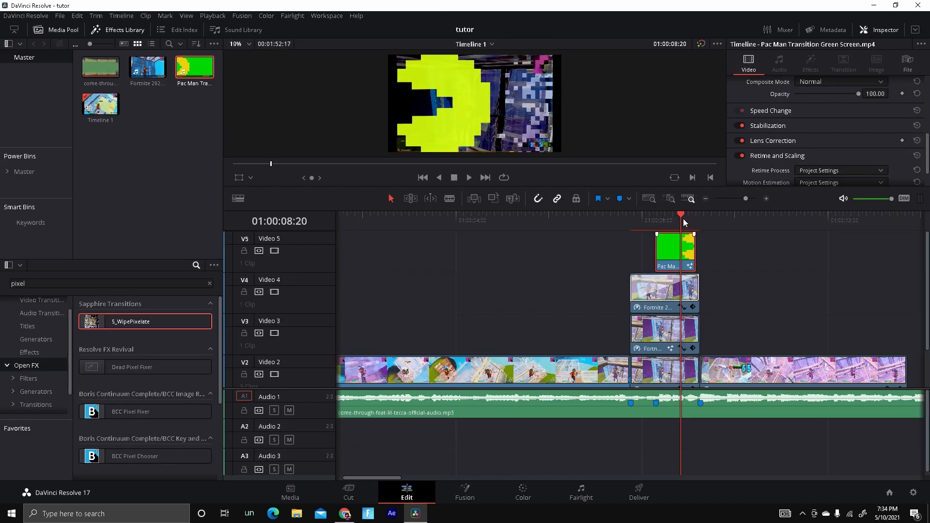
Set the Pac Man clip's zoom to 0.260.
mouse_move(683, 219)
left_mouse_down()
mouse_move(650, 228)
mouse_move(670, 248)
mouse_move(635, 240)
mouse_move(704, 237)
mouse_move(675, 237)
left_mouse_up()
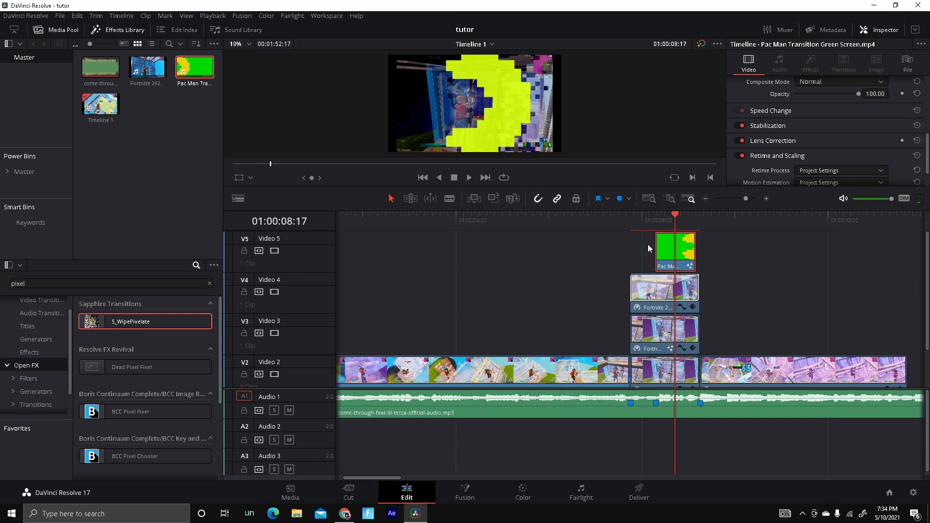
scroll(785, 111, "up", 4)
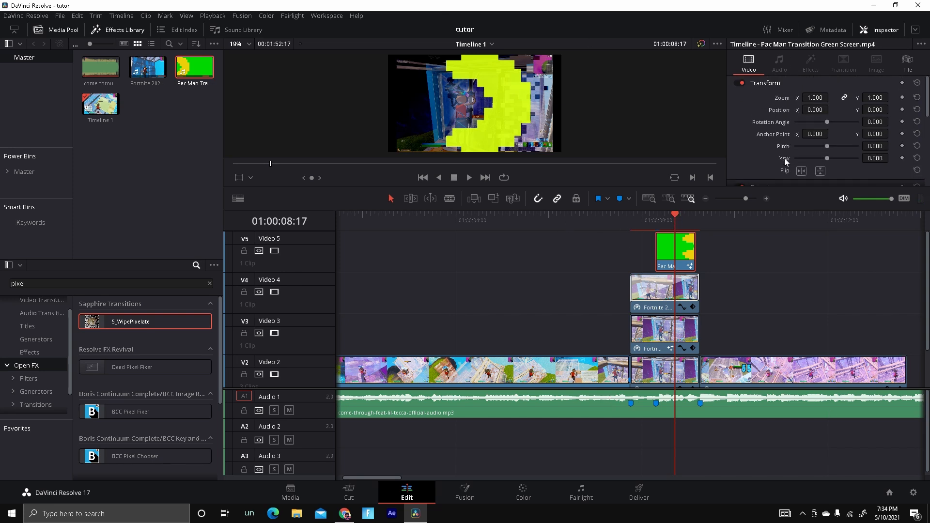
scroll(790, 158, "down", 5)
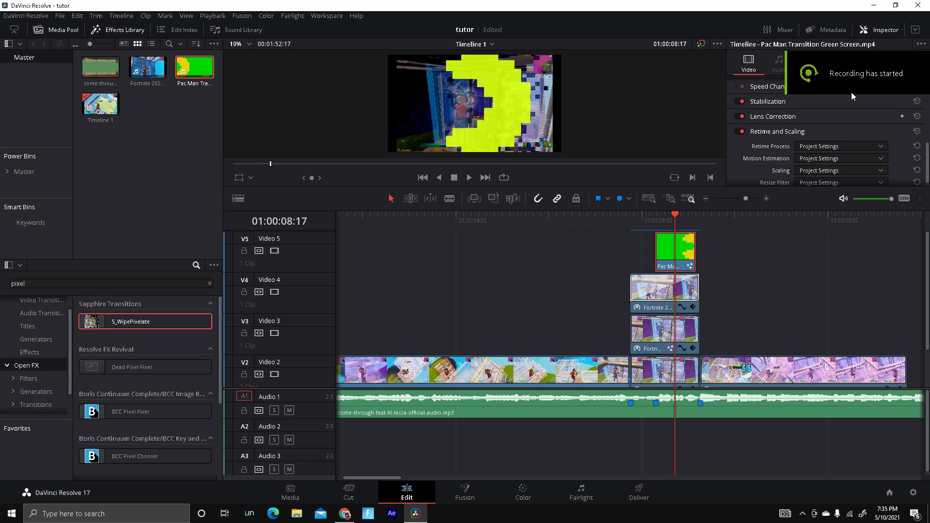
scroll(850, 97, "up", 5)
mouse_move(675, 214)
left_mouse_down()
mouse_move(653, 216)
mouse_move(672, 217)
left_mouse_up()
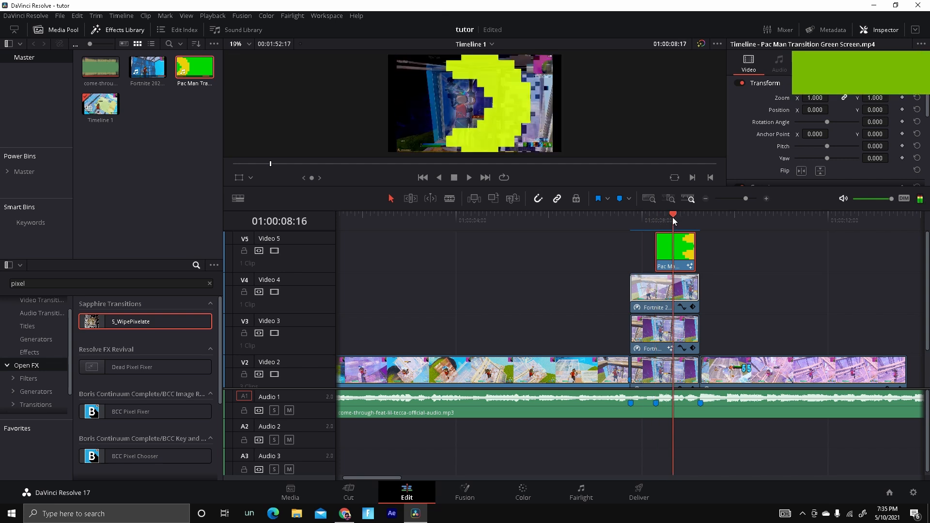
left_click_drag(815, 97, 718, 97)
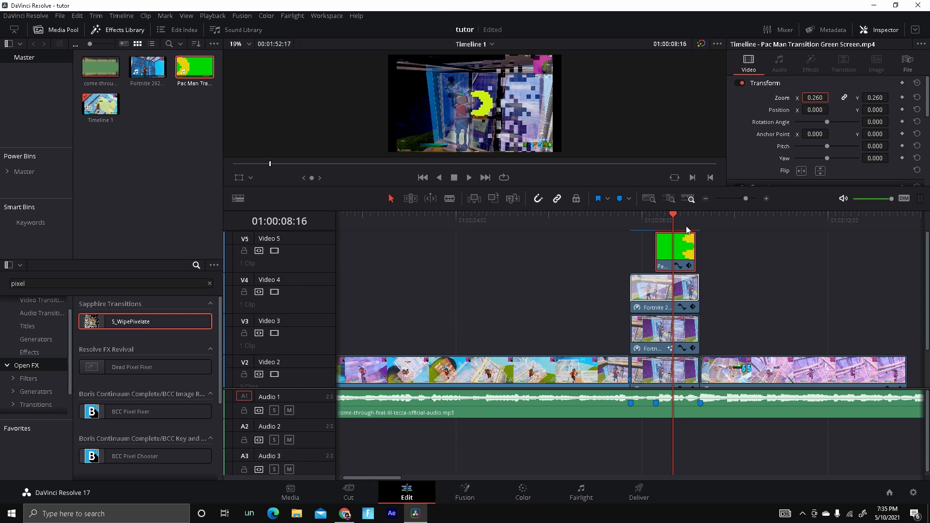
Set the Pac Man clip's Position Y to 164 at Marker 2.
mouse_move(654, 222)
left_mouse_down()
mouse_move(681, 215)
mouse_move(650, 230)
mouse_move(676, 252)
mouse_move(658, 247)
left_mouse_up()
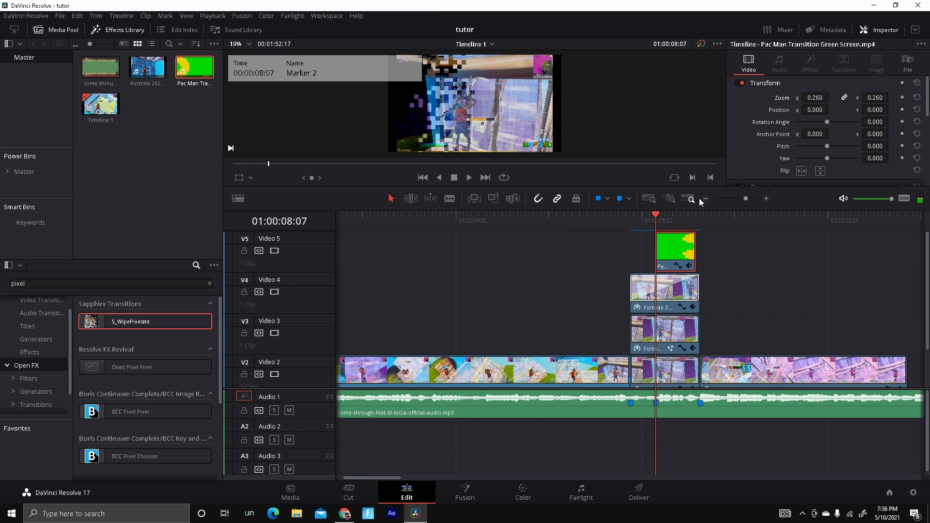
mouse_move(657, 215)
left_mouse_down()
mouse_move(664, 219)
mouse_move(655, 226)
left_mouse_up()
key("space")
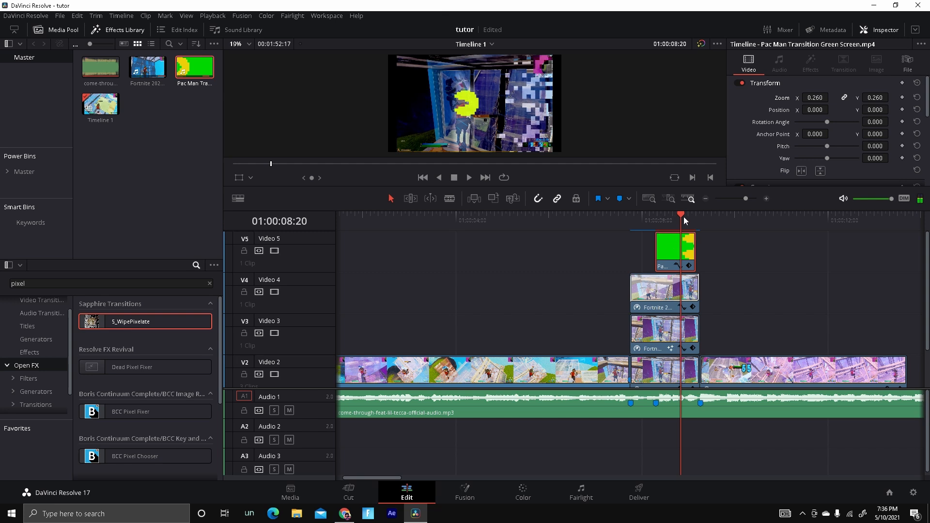
key("Left")
key("Left")
key("Left")
key("Left")
key("Left")
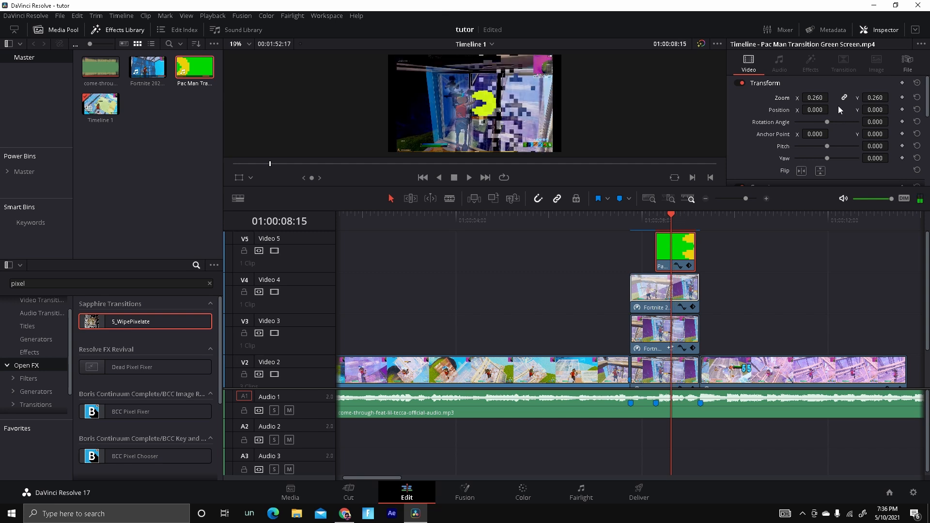
left_click_drag(875, 110, 922, 110)
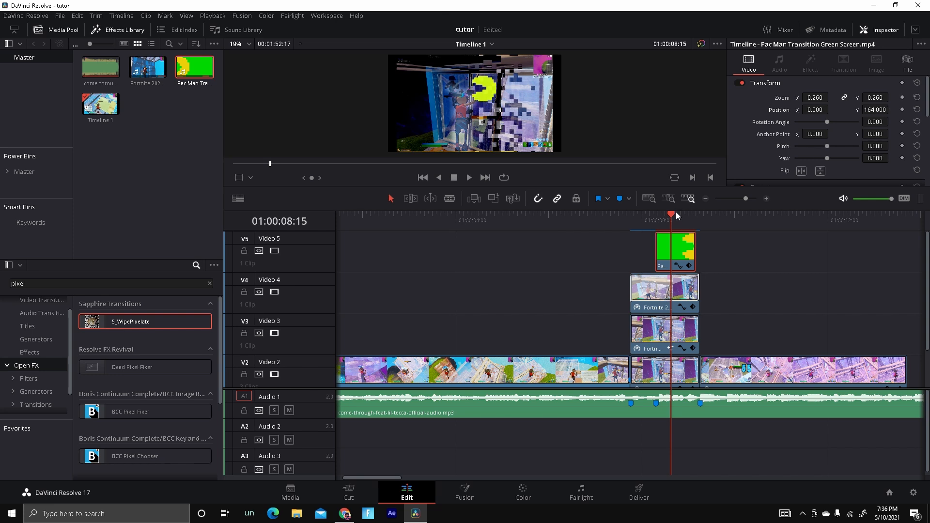
Play back and step frame by frame through the Pac Man overlay section.
key("space")
key("space")
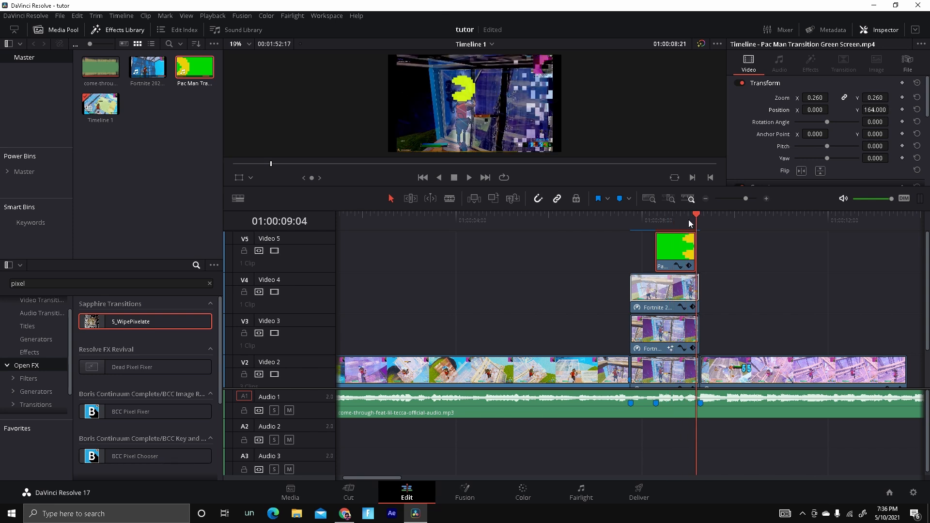
left_click_drag(688, 221, 692, 221)
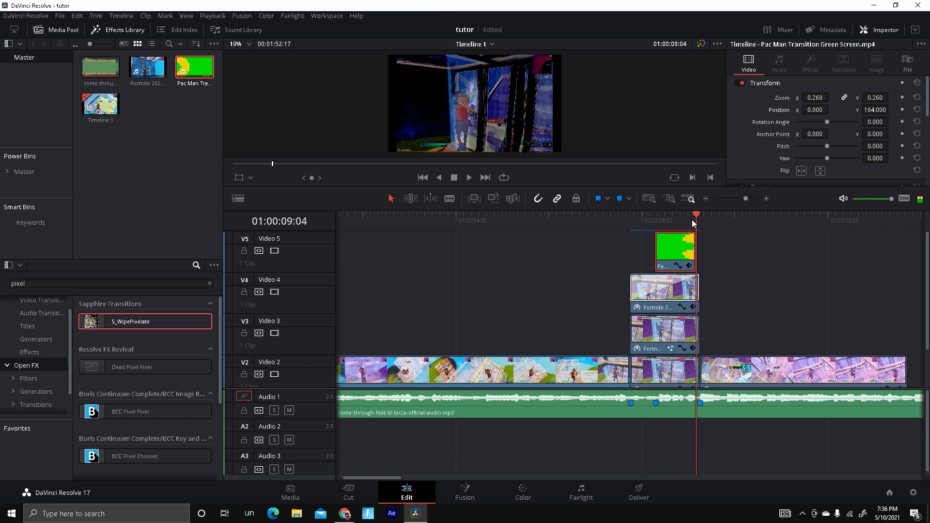
key("Left")
key("Left")
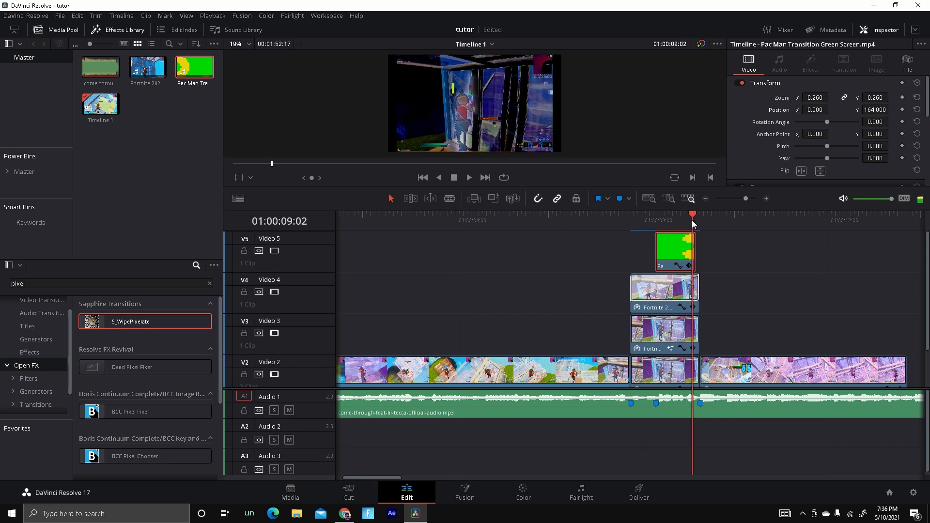
key("Left")
key("Left")
key("Left")
key("Left")
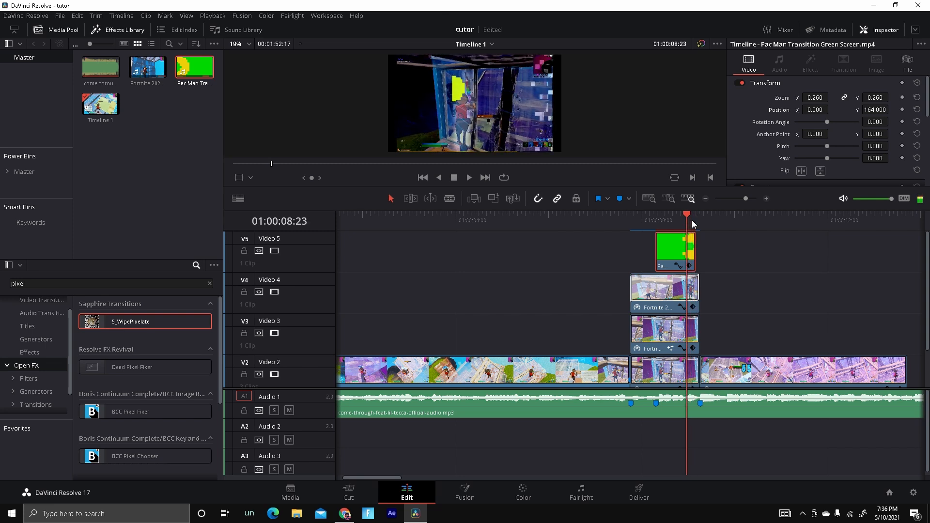
key("Left")
key("Left")
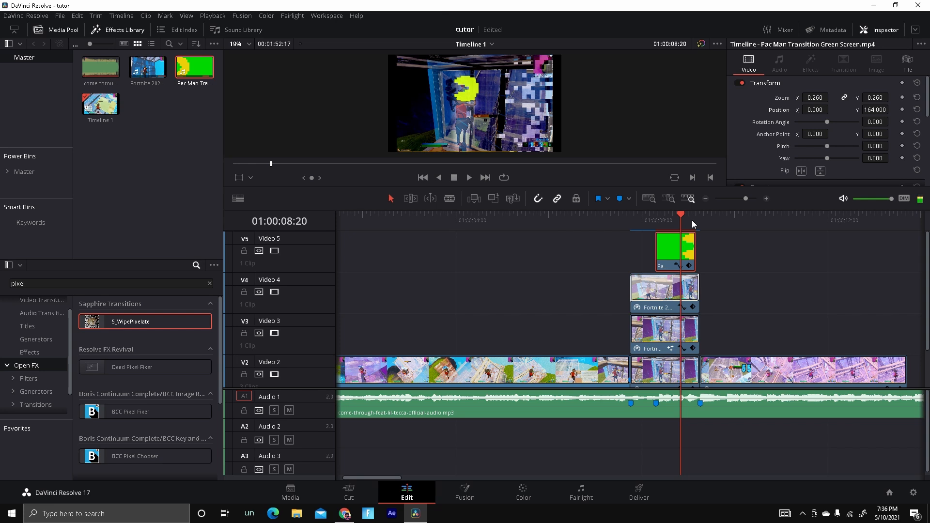
key("Right")
key("Left")
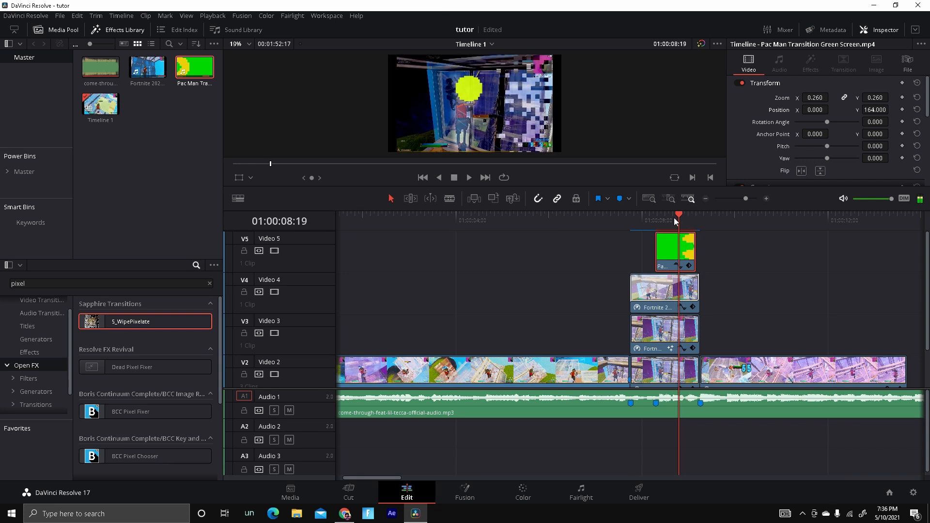
Add a transform keyframe at Marker 2, 01:00:08:07, and set Position Y to 154 around 01:00:08:20.
left_click_drag(674, 217, 656, 222)
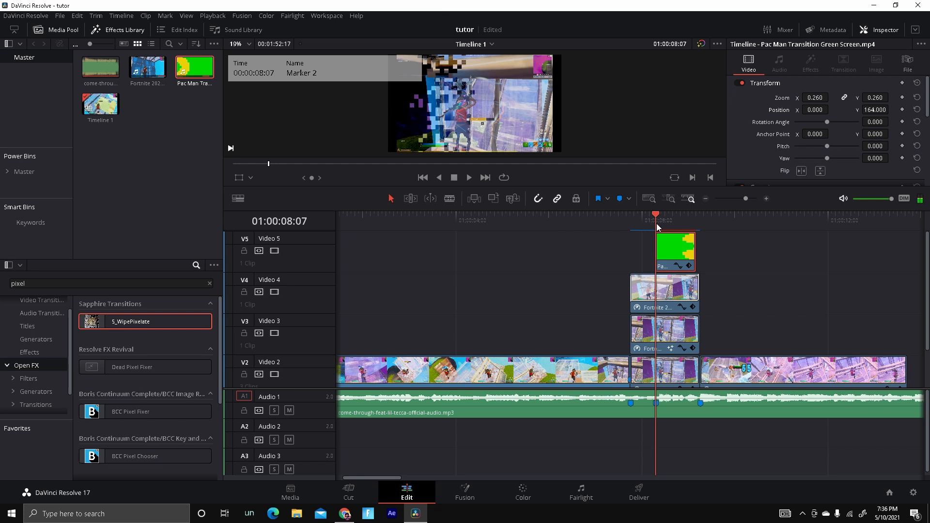
left_click(901, 97)
left_click_drag(664, 218, 678, 220)
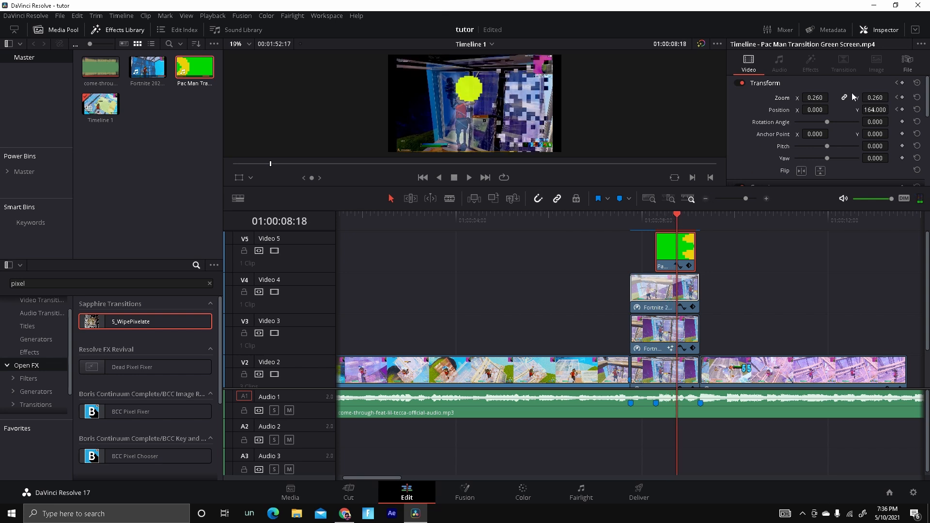
left_click_drag(886, 112, 883, 115)
key("Right")
Set Position Y to 90 at 01:00:08:23 and step forward through the following frames.
key("Right")
key("Right")
key("Right")
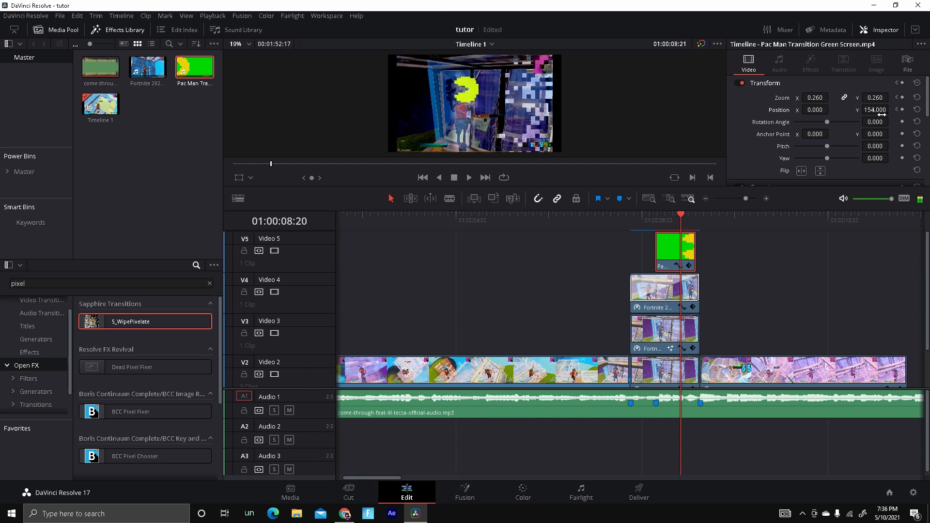
key("Left")
mouse_move(879, 115)
left_mouse_down()
mouse_move(866, 111)
mouse_move(878, 111)
left_mouse_up()
key("Right")
key("Right")
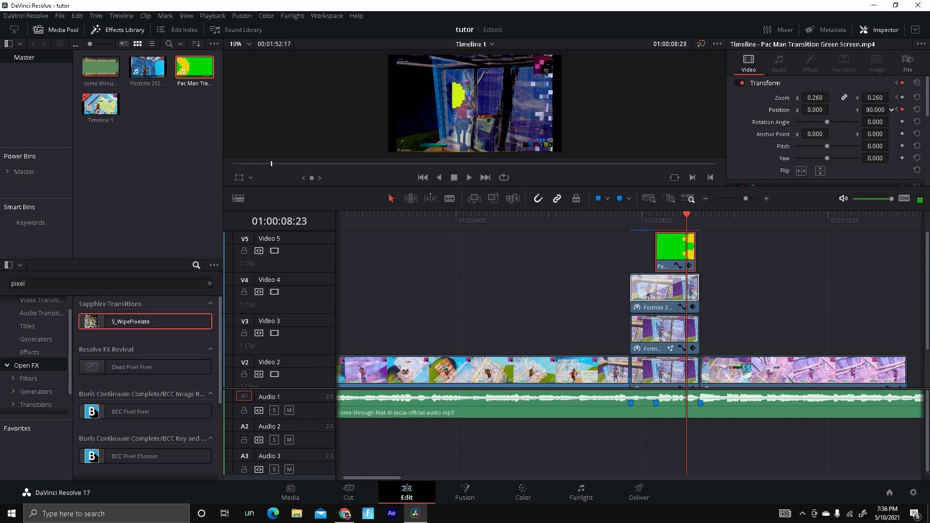
key("Right")
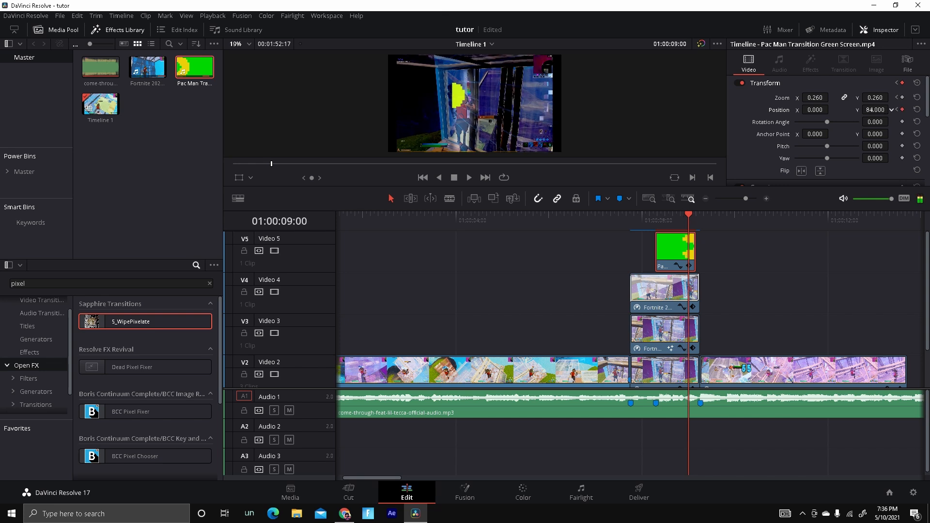
Set the Pac Man clip's Position Y to 46 at 01:00:09:01 and step forward frame by frame to 01:00:09:08.
left_click_drag(877, 111, 875, 110)
key("Right")
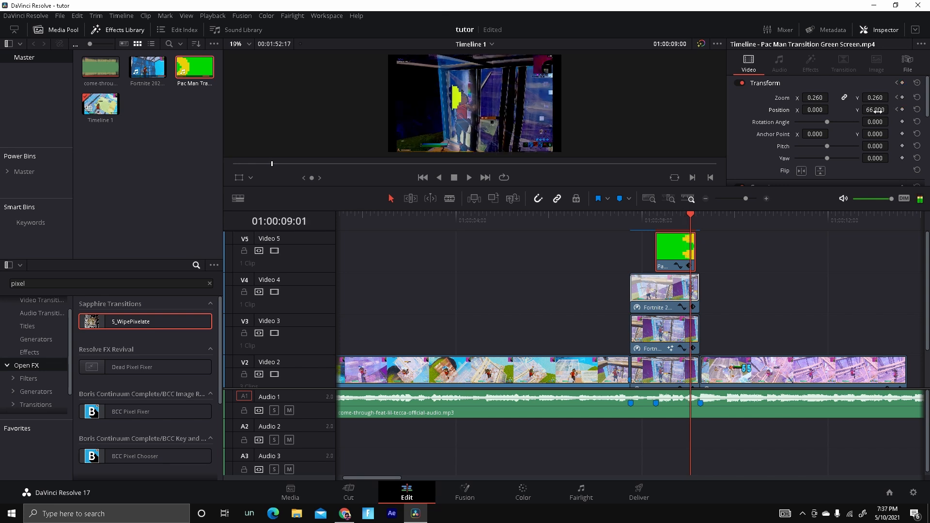
key("Left")
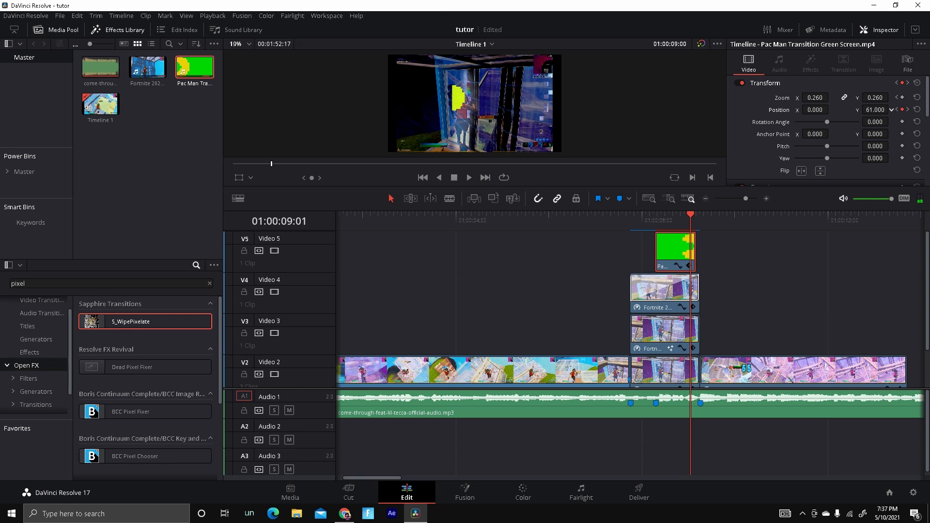
left_click_drag(880, 111, 891, 110)
left_click_drag(882, 111, 881, 111)
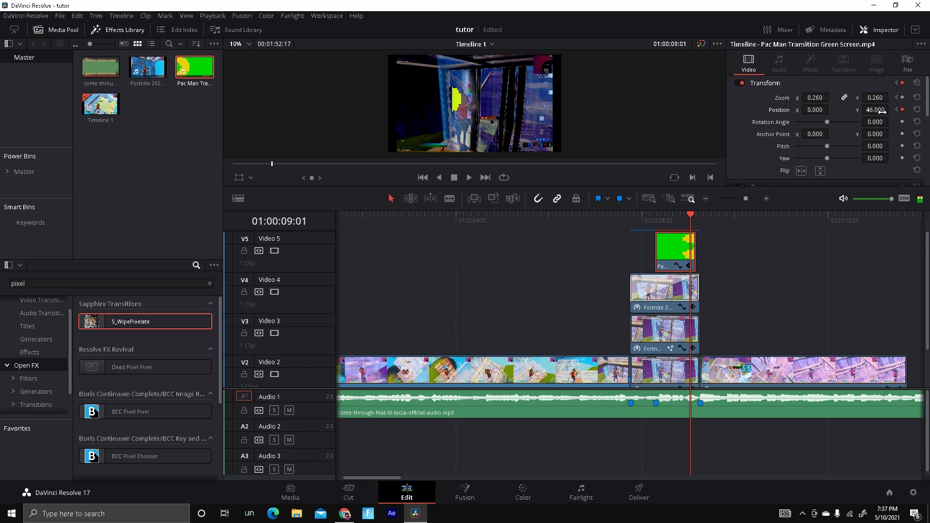
key("Right")
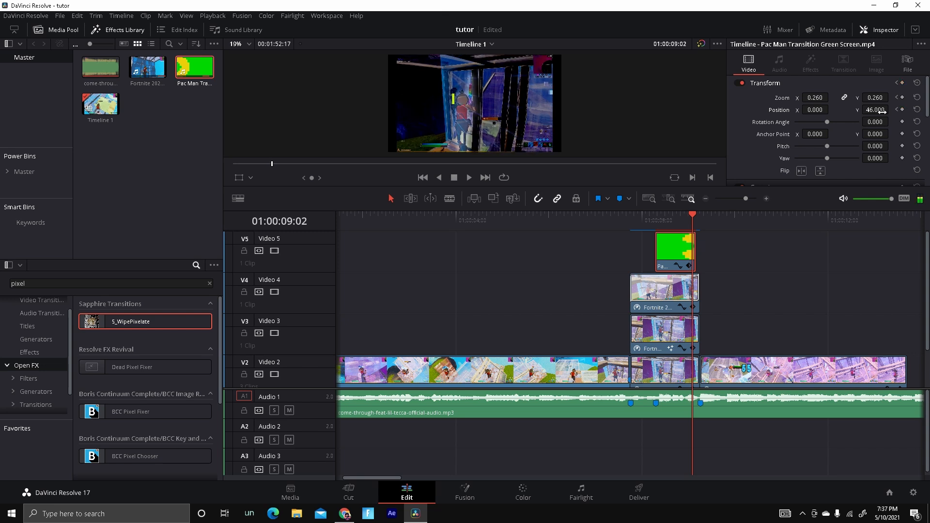
key("Right")
key("Right")
key("Right")
key("Right")
key("Right")
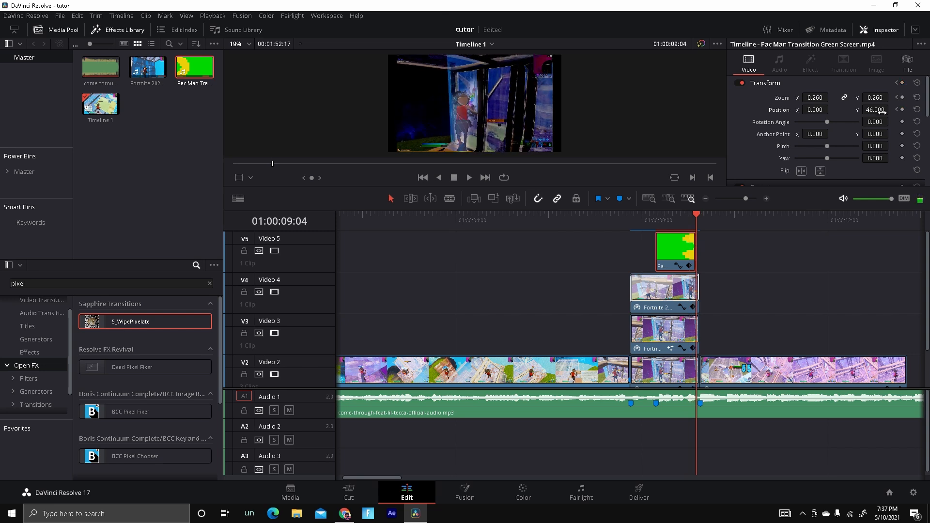
key("Right")
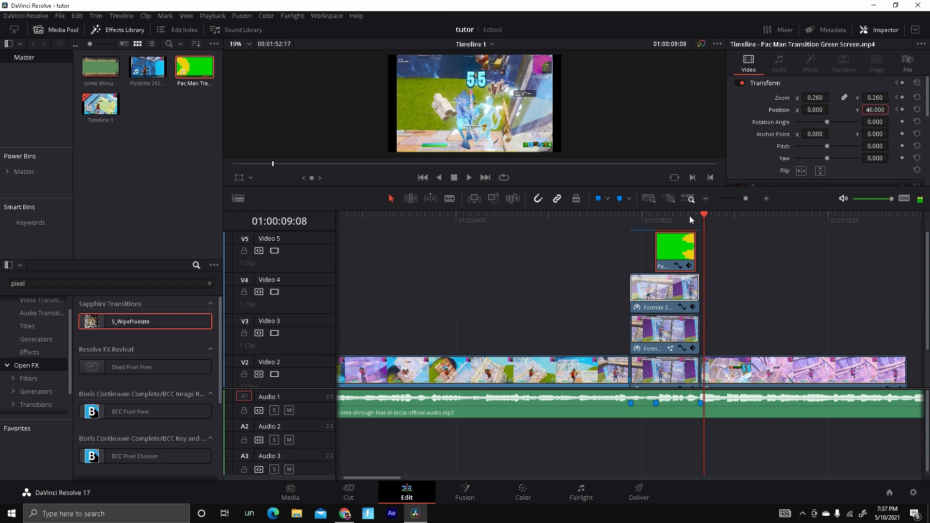
Play back the Pac Man overlay animation from around 01:00:08:20 and again from 01:00:09:00 to review it.
left_click_drag(689, 216, 637, 233)
left_click(469, 177)
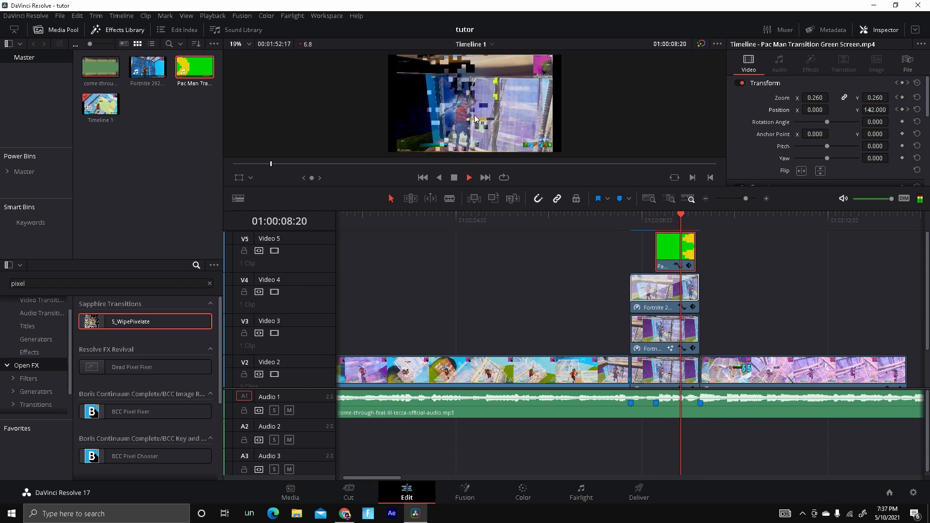
left_click(453, 178)
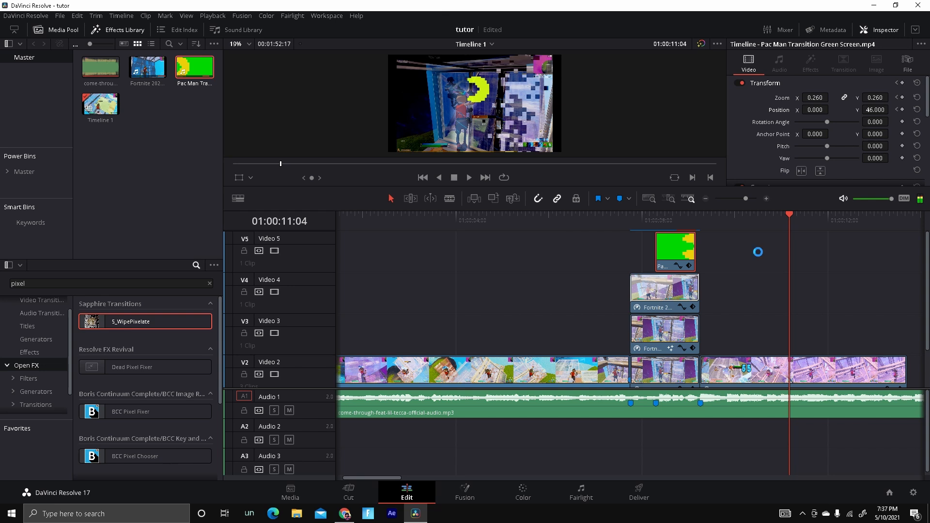
left_click_drag(826, 222, 651, 262)
left_click(469, 177)
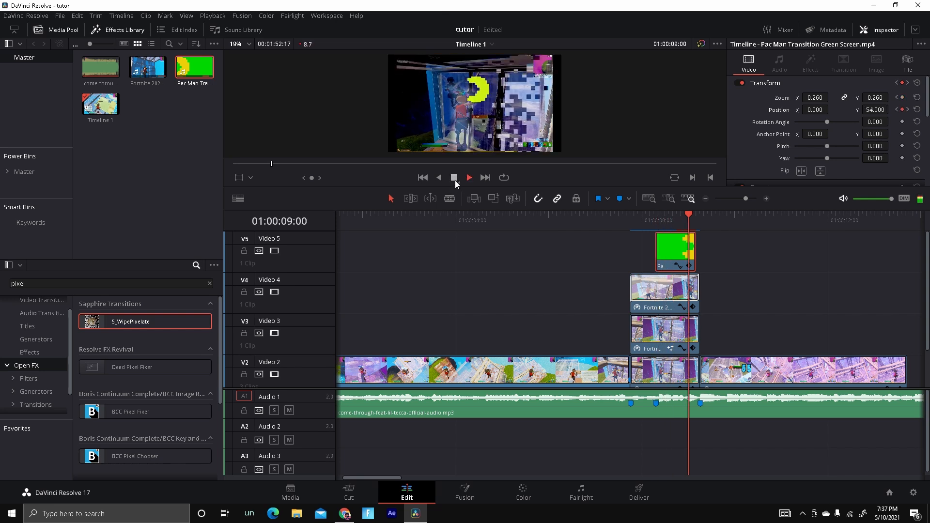
left_click(454, 179)
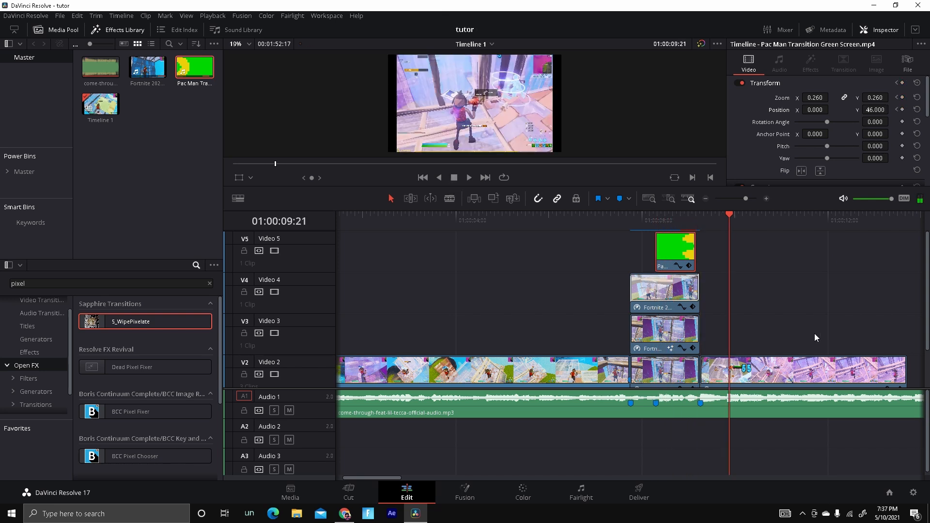
Add the tilt impact effect clip from the media pool onto a new track above the overlay, starting at Marker 3 (01:00:07:18).
scroll(750, 324, "down", 1)
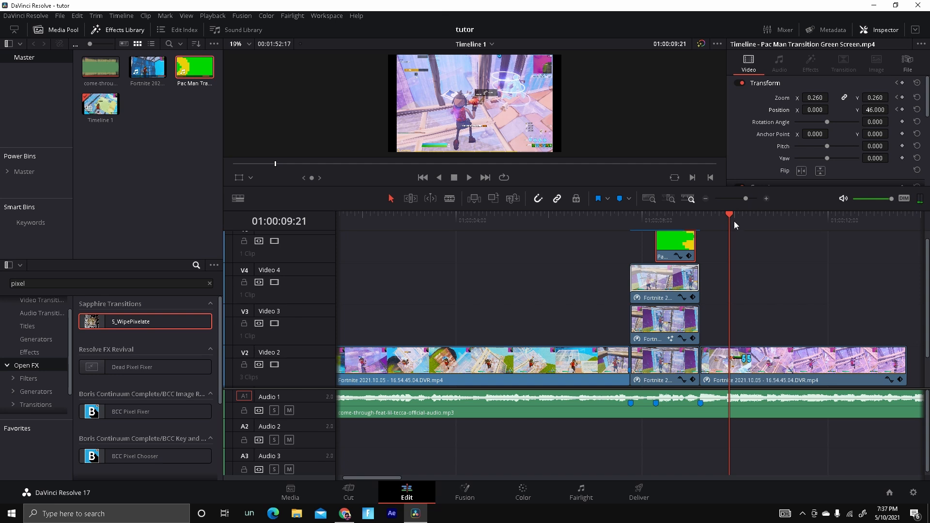
mouse_move(733, 221)
left_mouse_down()
mouse_move(682, 247)
mouse_move(700, 240)
left_mouse_up()
scroll(704, 240, "up", 1)
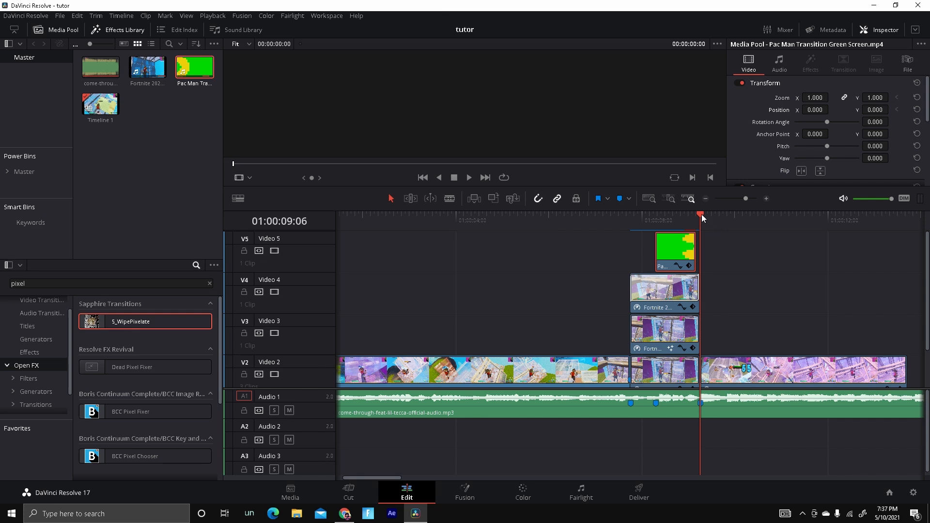
mouse_move(700, 218)
left_mouse_down()
mouse_move(681, 219)
mouse_move(714, 220)
mouse_move(699, 221)
left_mouse_up()
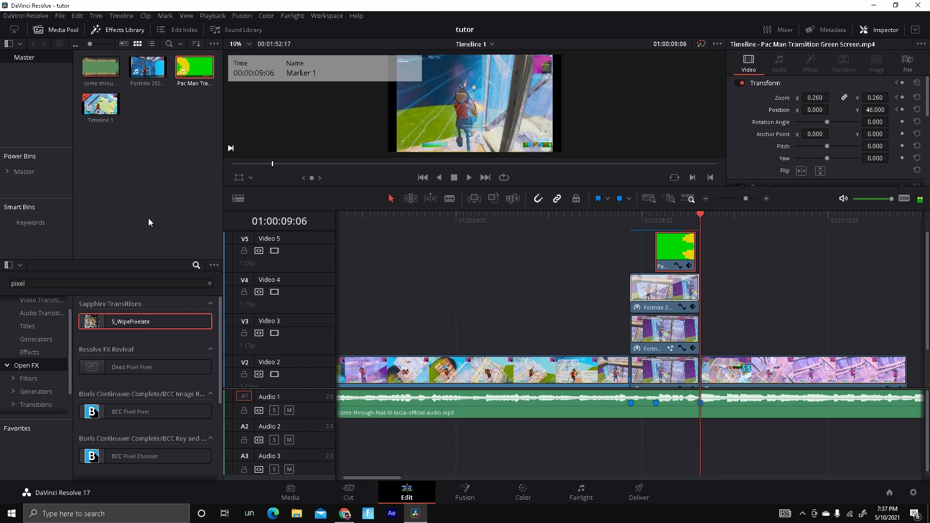
left_click(24, 171)
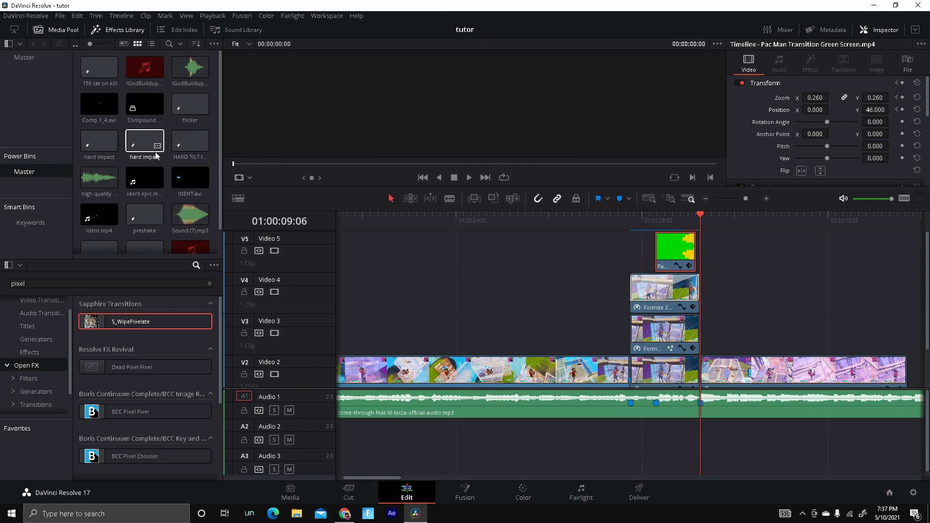
scroll(156, 155, "down", 1)
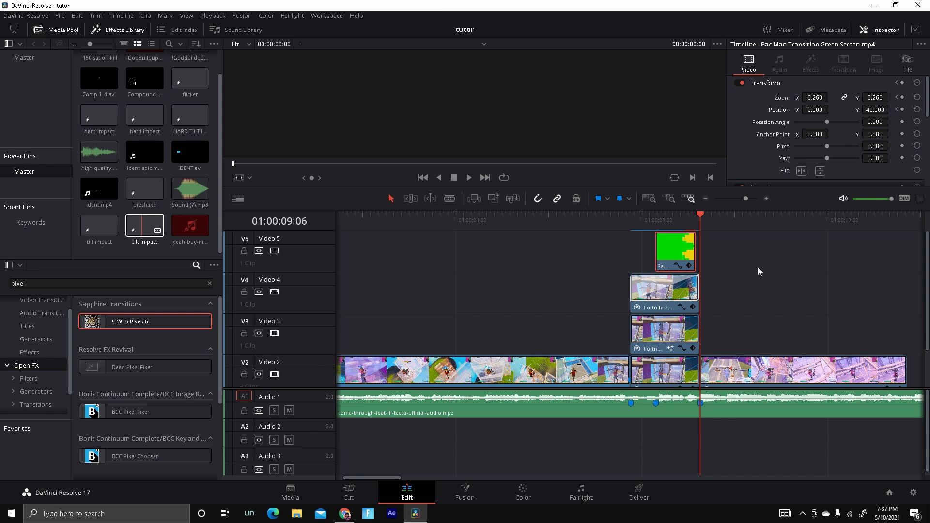
left_click_drag(728, 273, 695, 253)
left_click_drag(693, 221, 630, 221)
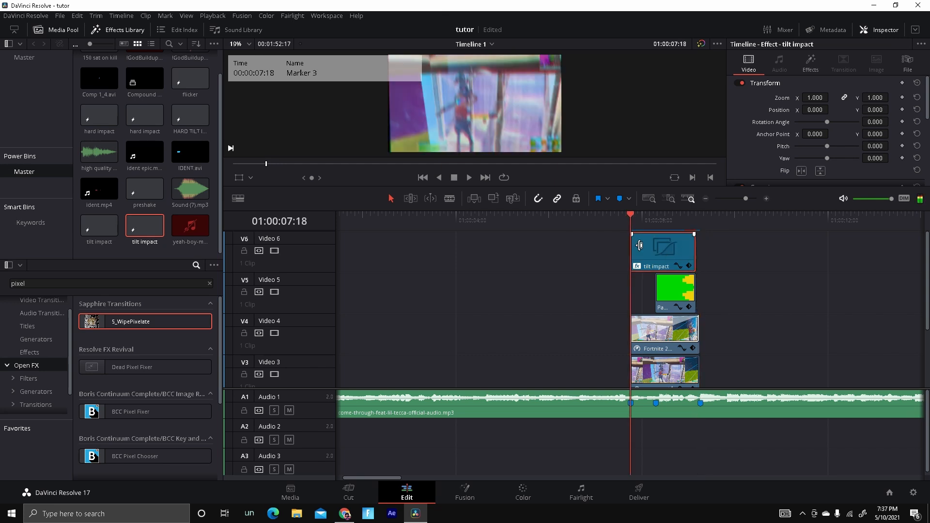
Extend the tilt impact clip's end to Marker 1 and stack the preshake effect clip above it over the same span.
left_click(146, 46)
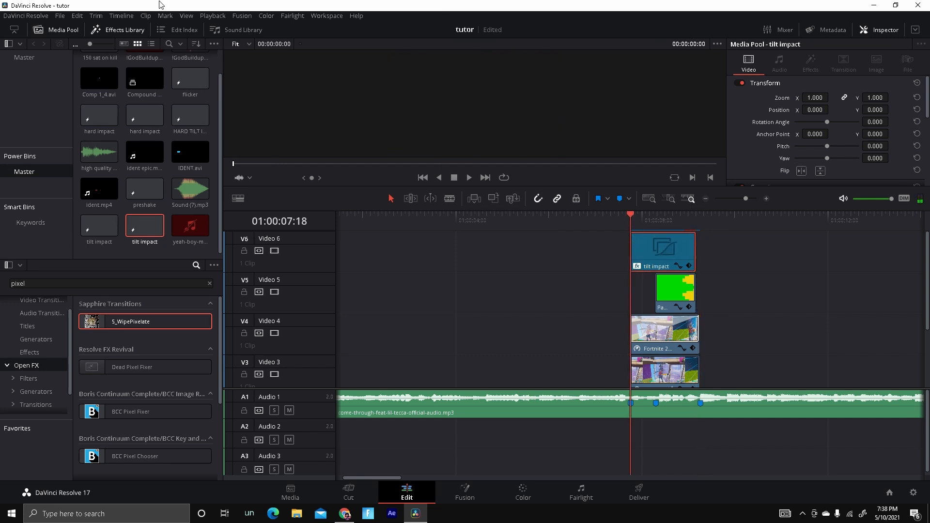
left_click(97, 152)
left_click(657, 255)
scroll(146, 218, "up", 2)
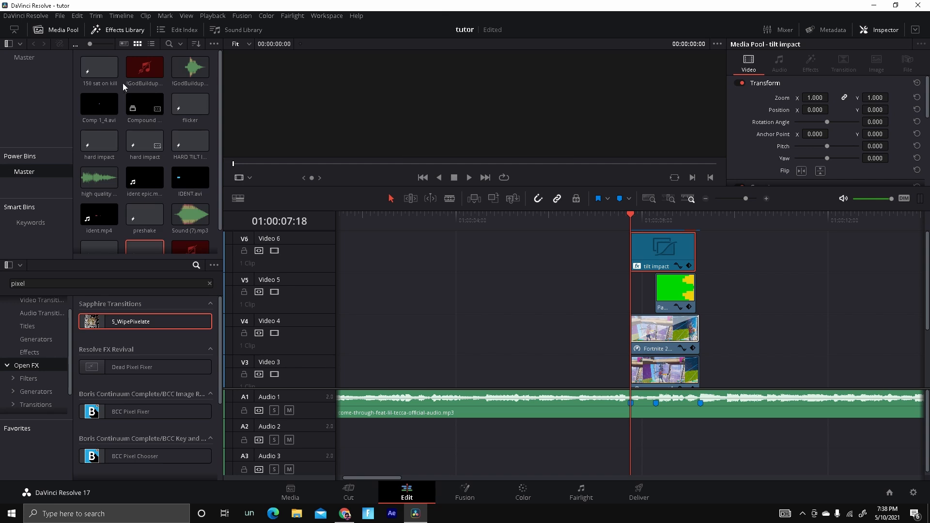
left_click_drag(695, 258, 700, 258)
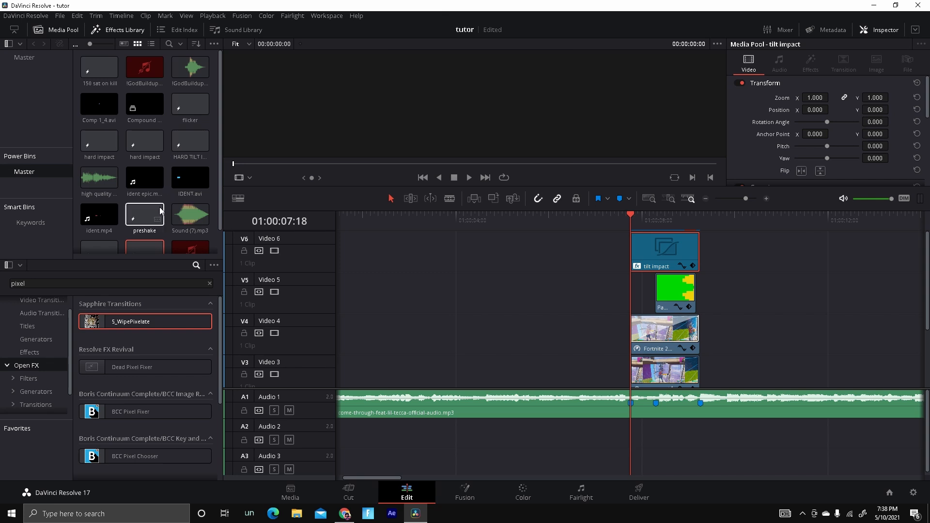
left_click_drag(145, 215, 699, 257)
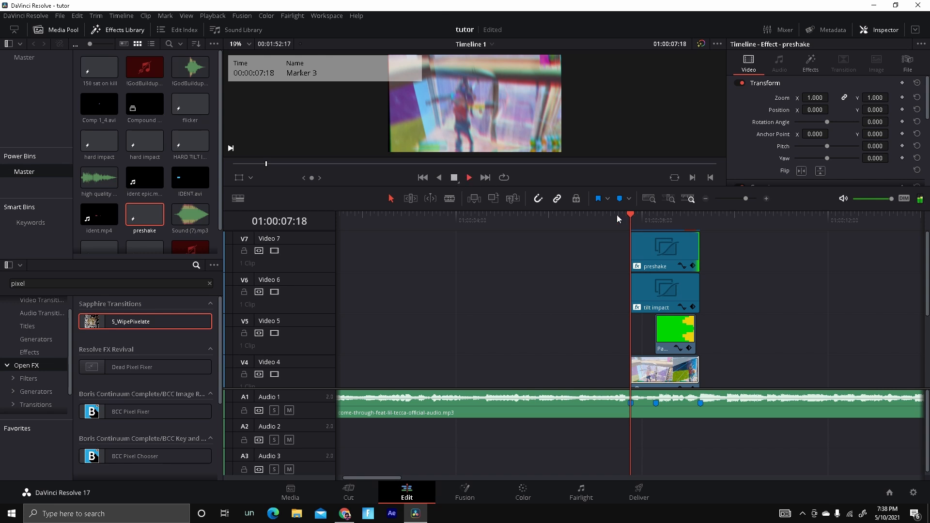
left_click_drag(666, 228, 701, 235)
Place the HARD TILT IMPACT effect clip on Video 3 from Marker 1 to the end of the following gameplay clip.
scroll(768, 254, "down", 4)
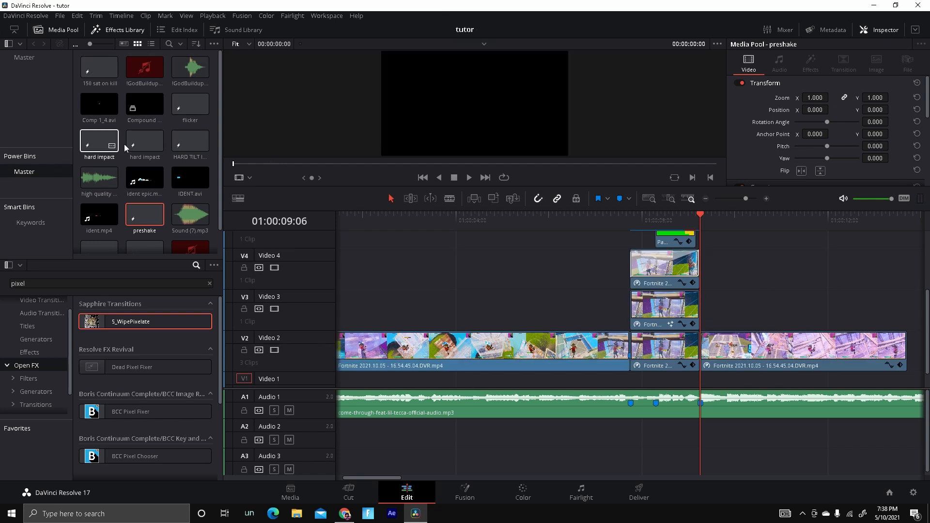
left_click_drag(189, 141, 905, 330)
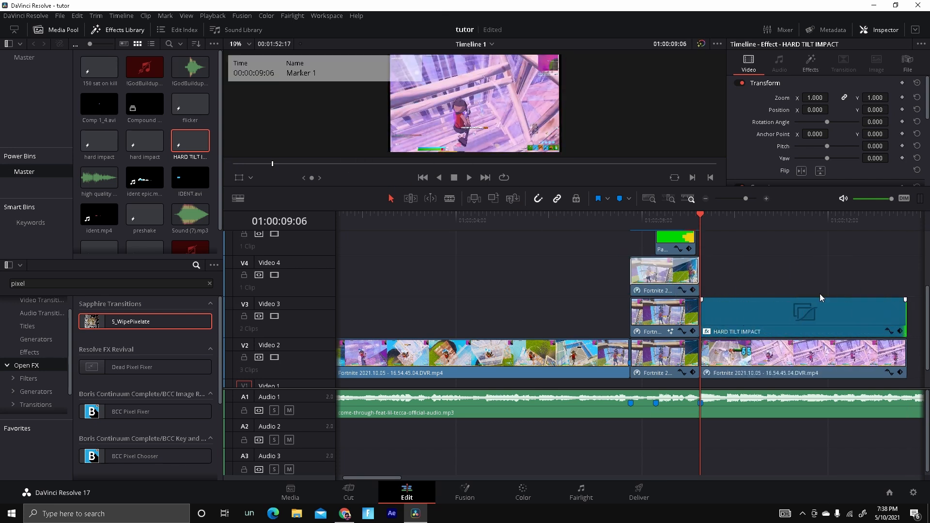